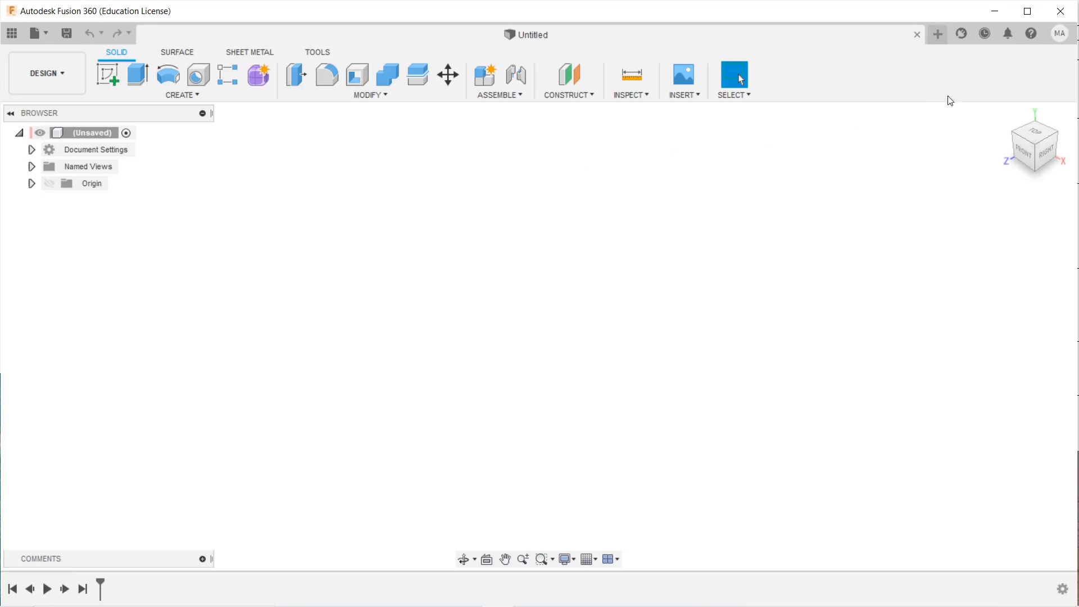
Open Preferences from the account menu and show the Drawing defaults page.
{"action": "left_click", "coordinate": [1060, 35]}
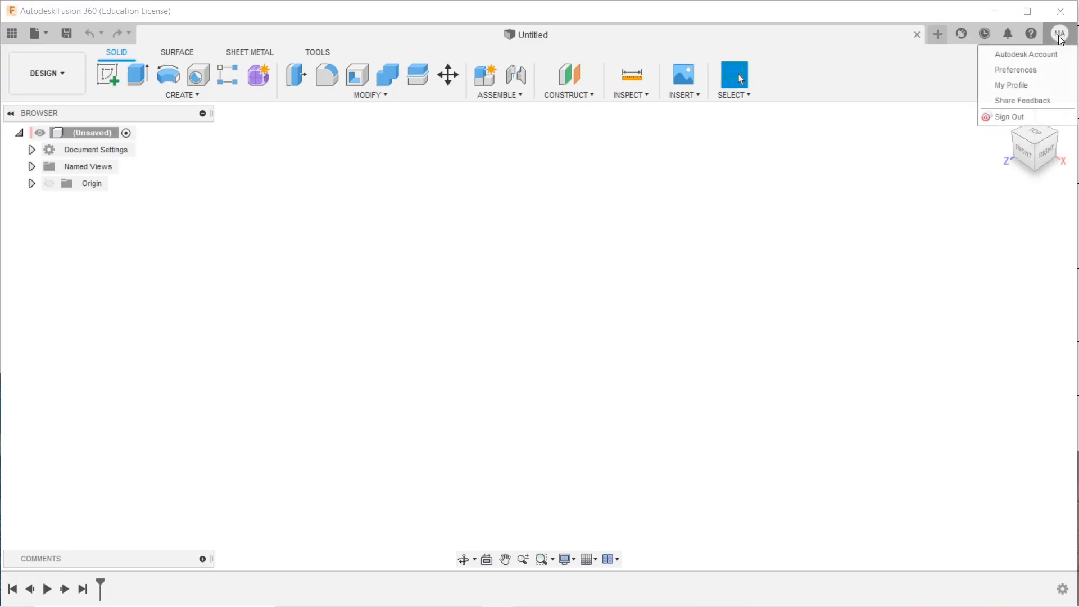
{"action": "left_click", "coordinate": [1020, 72]}
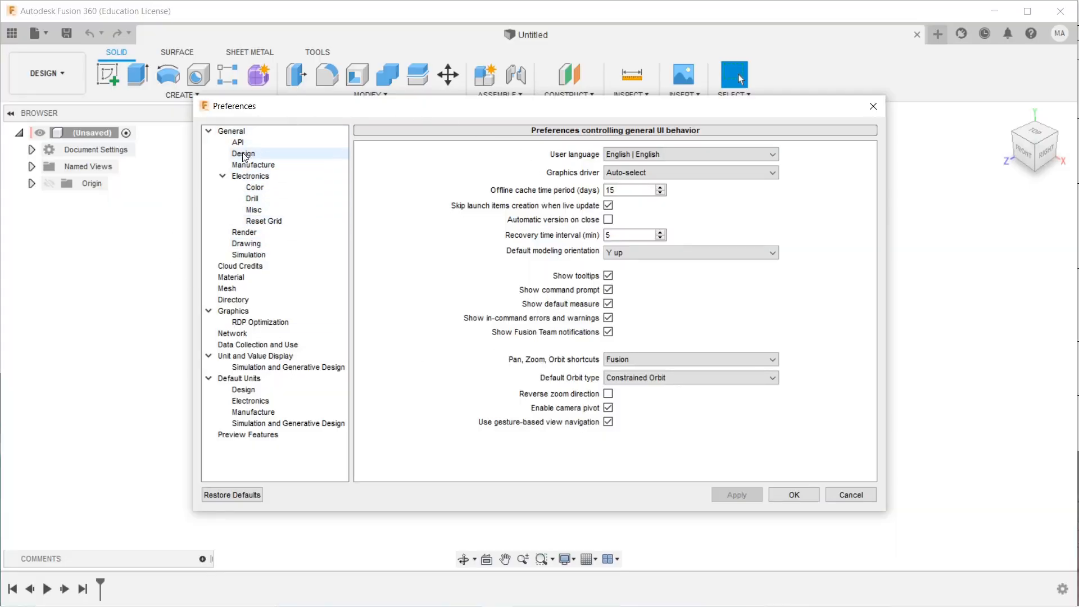
{"action": "left_click", "coordinate": [247, 246]}
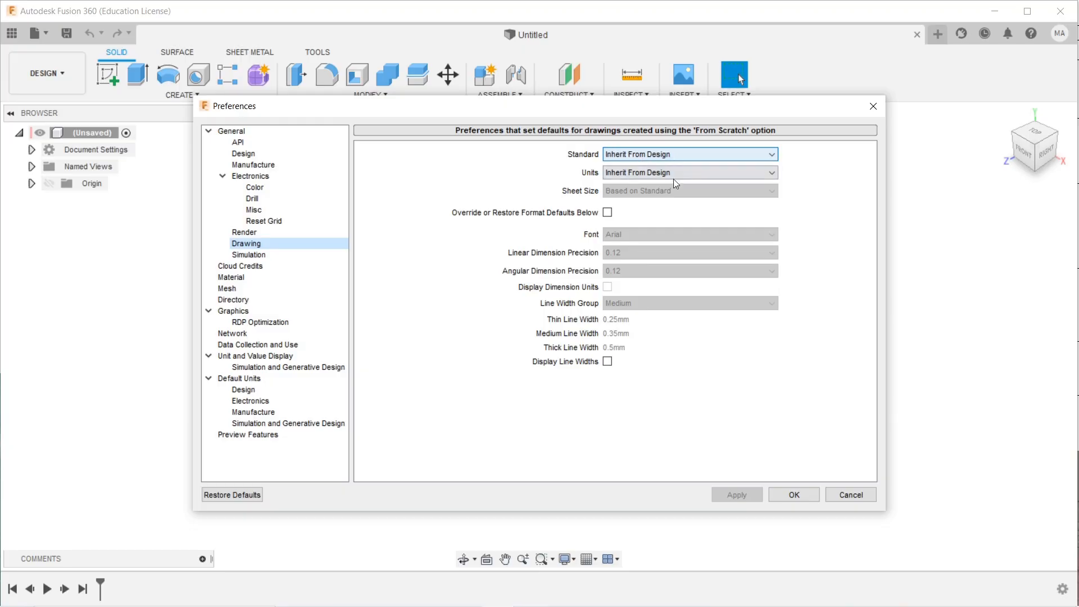
Set drawing defaults to ISO, mm units and A4 (297mm x 210mm) sheet, enabling format overrides.
{"action": "left_click", "coordinate": [619, 156]}
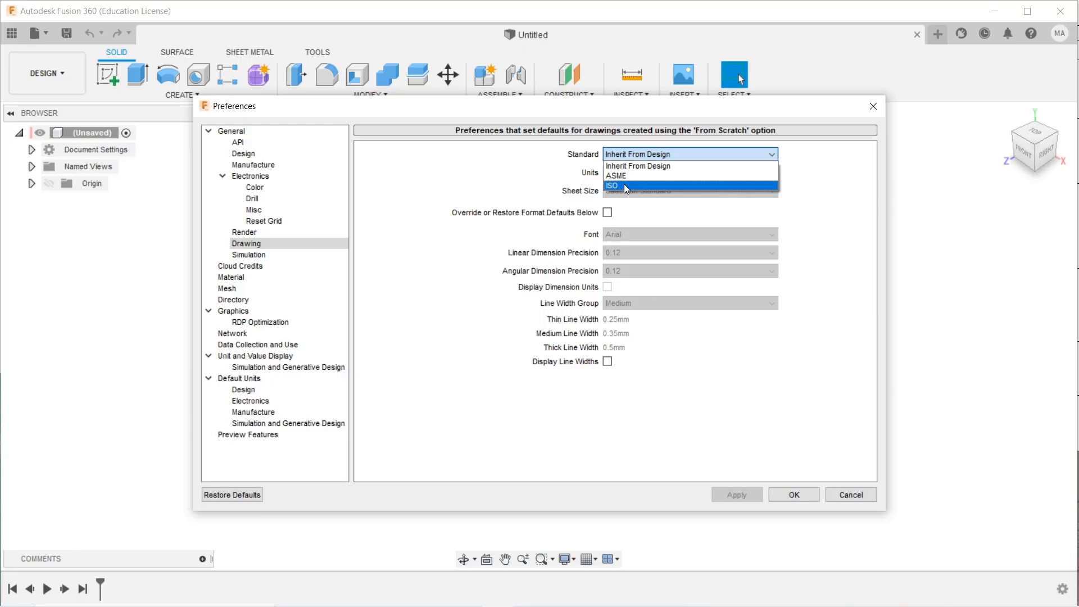
{"action": "left_click", "coordinate": [624, 185]}
{"action": "left_click", "coordinate": [628, 172]}
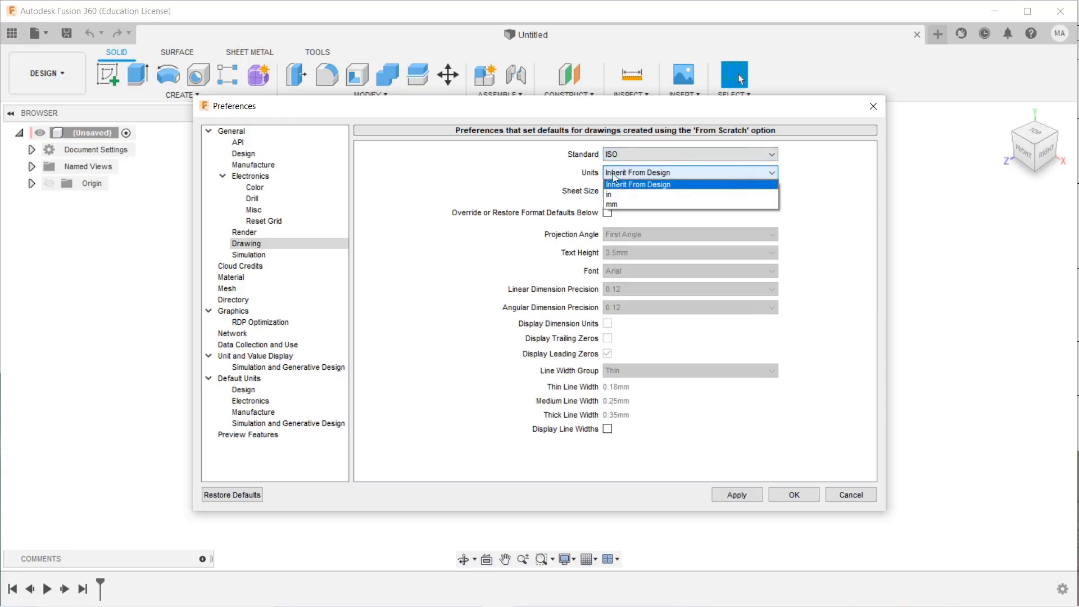
{"action": "left_click", "coordinate": [626, 204]}
{"action": "left_click", "coordinate": [635, 191]}
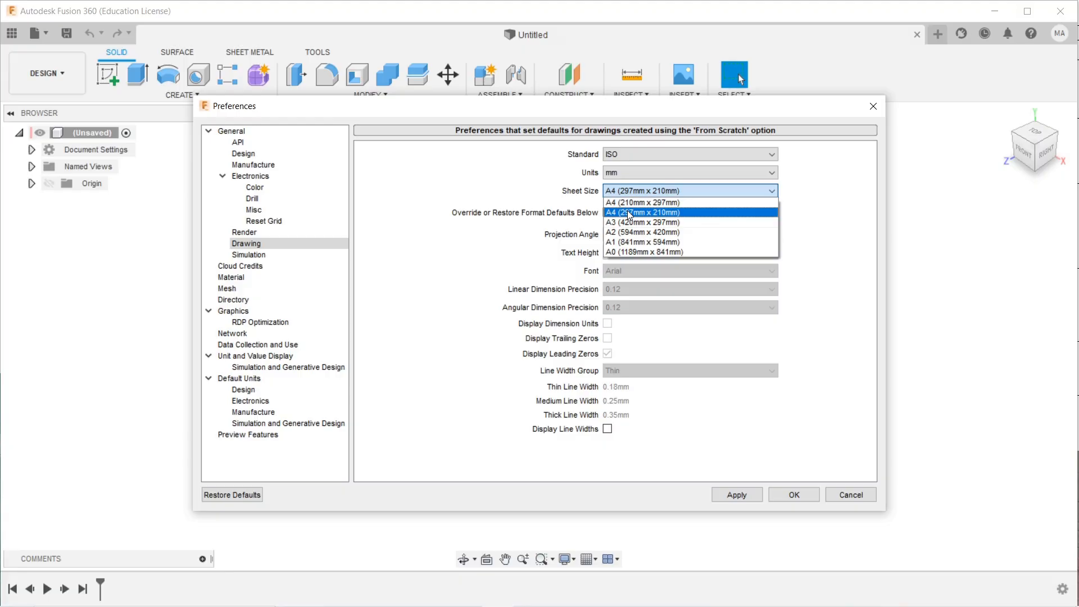
{"action": "left_click", "coordinate": [643, 213]}
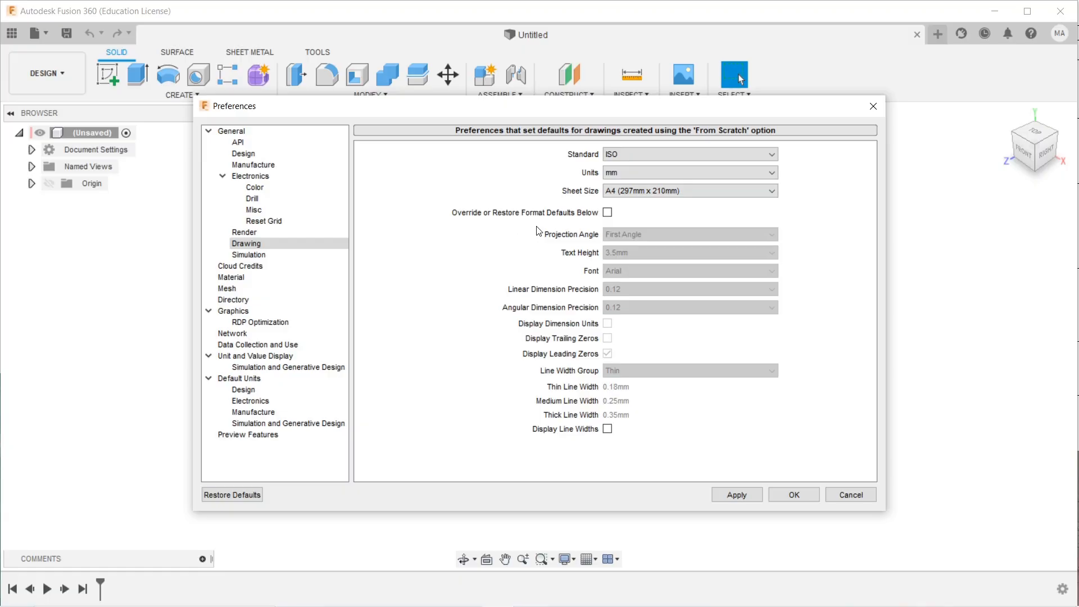
{"action": "left_click", "coordinate": [608, 213]}
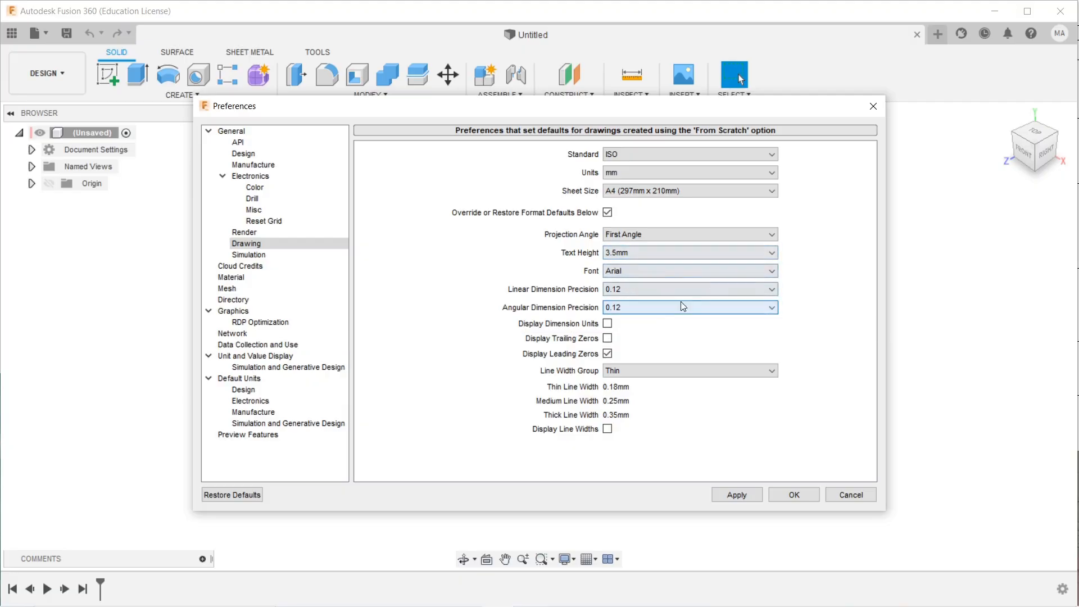
Set the projection angle to Third Angle and keep text height at 3.5mm.
{"action": "left_click", "coordinate": [696, 237]}
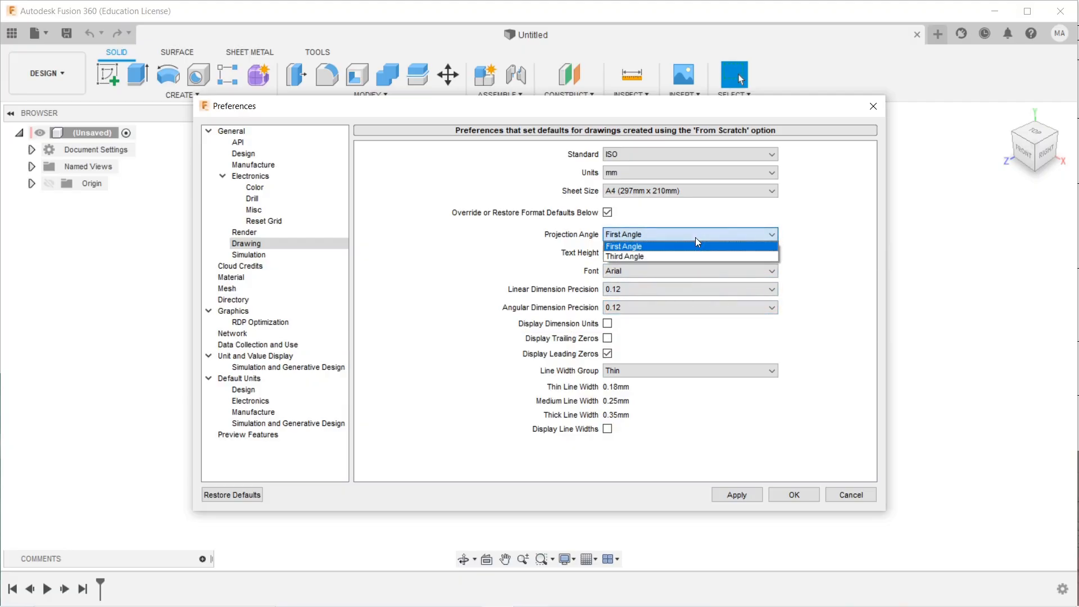
{"action": "left_click", "coordinate": [655, 256]}
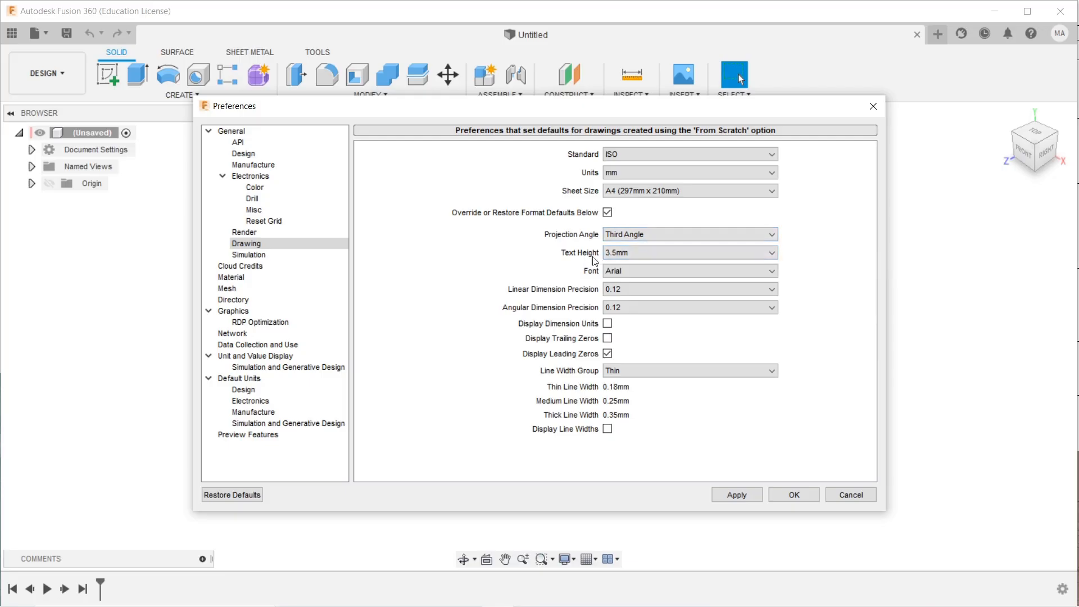
{"action": "left_click", "coordinate": [633, 254]}
{"action": "left_click", "coordinate": [625, 268]}
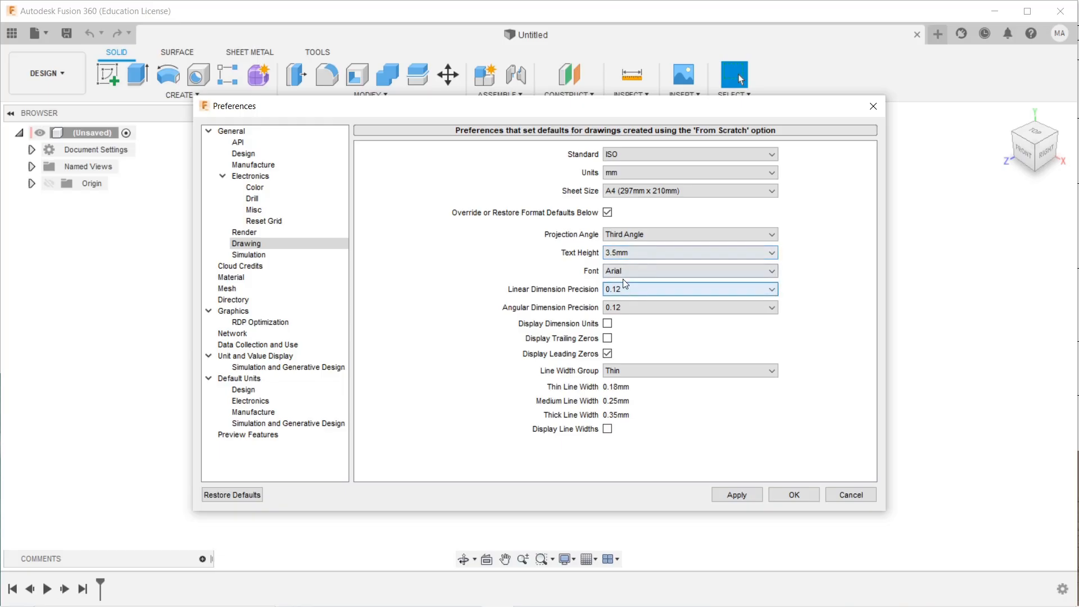
Choose ISOCPEUR as the default drawing font.
{"action": "left_click", "coordinate": [621, 273]}
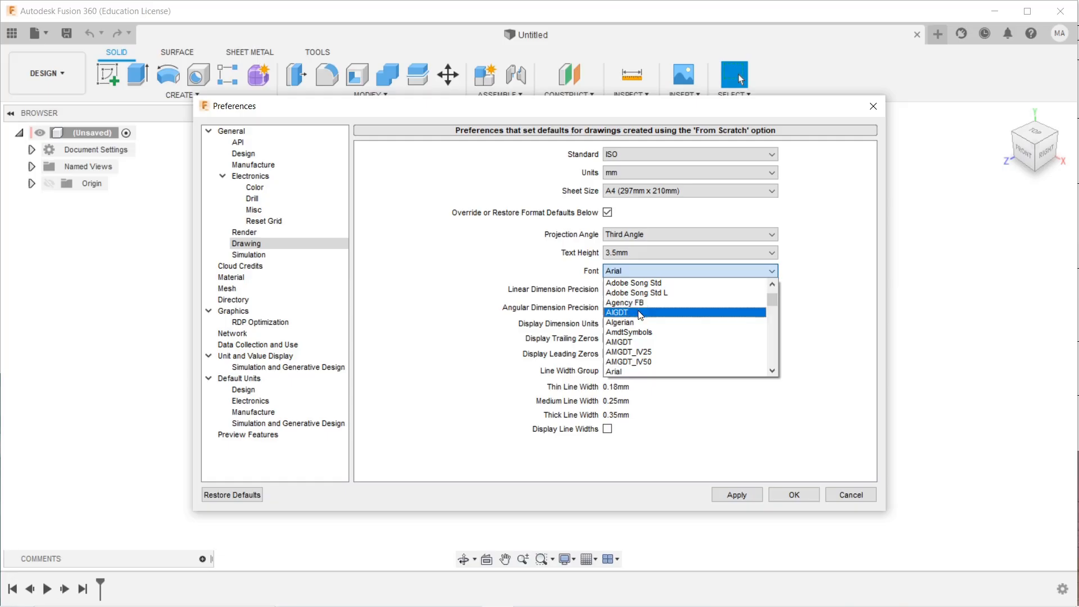
{"action": "scroll", "coordinate": [702, 315], "scroll_direction": "down", "scroll_amount": 3}
{"action": "left_click_drag", "start_coordinate": [774, 301], "coordinate": [763, 324]}
{"action": "scroll", "coordinate": [665, 322], "scroll_direction": "up", "scroll_amount": 2}
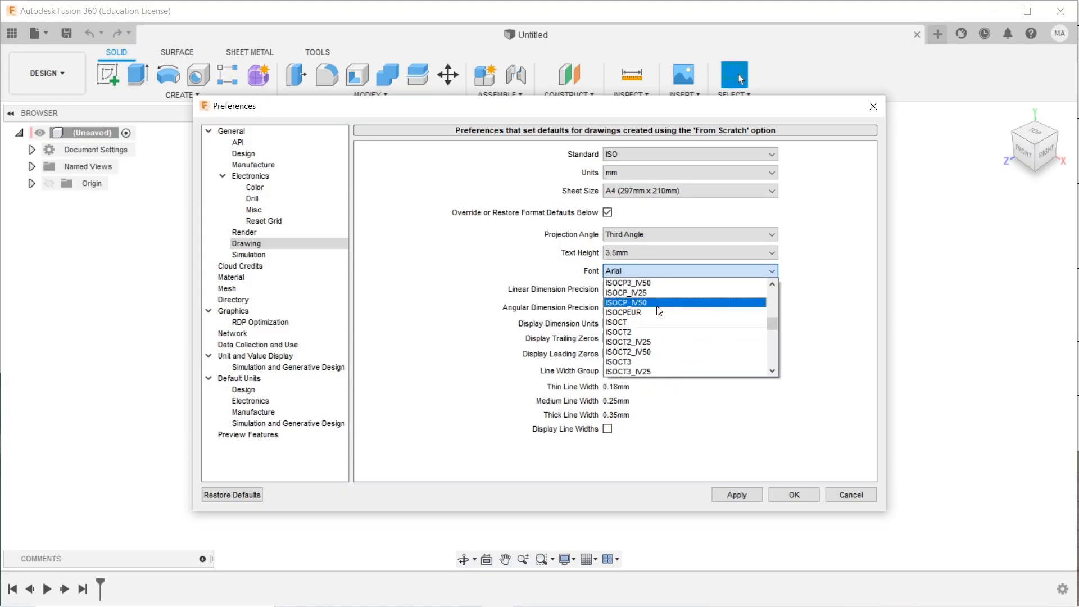
{"action": "scroll", "coordinate": [669, 316], "scroll_direction": "up", "scroll_amount": 2}
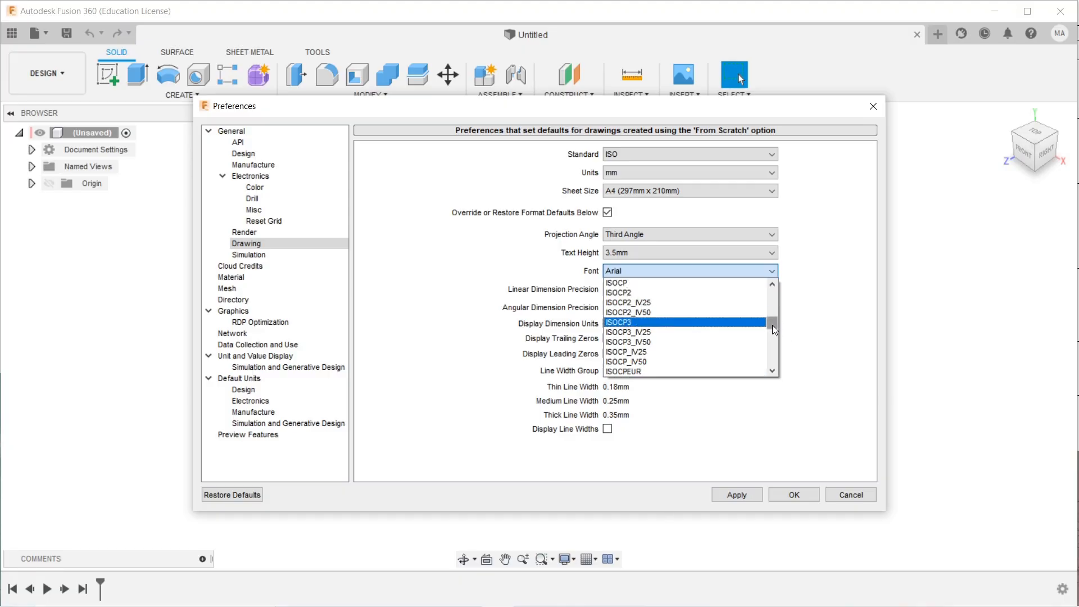
{"action": "left_click_drag", "start_coordinate": [772, 326], "coordinate": [774, 327]}
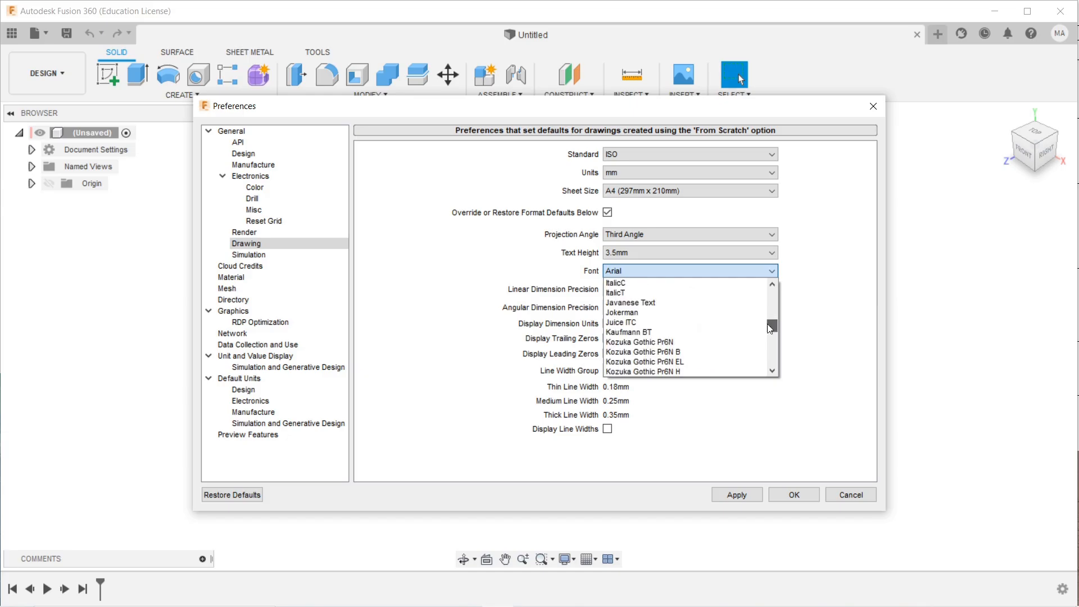
{"action": "scroll", "coordinate": [675, 332], "scroll_direction": "up", "scroll_amount": 5}
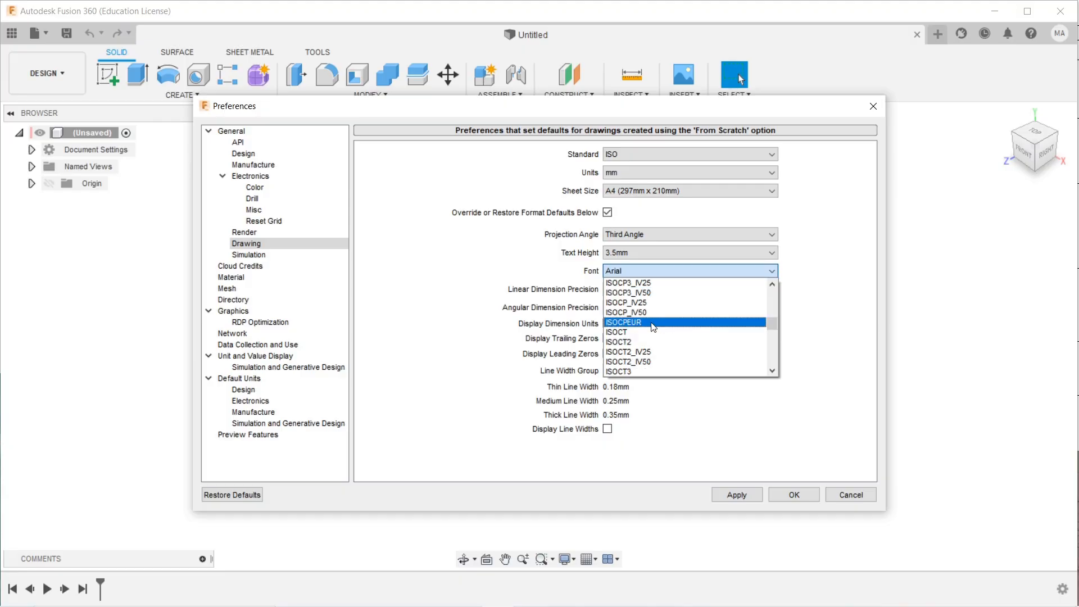
{"action": "left_click", "coordinate": [654, 323]}
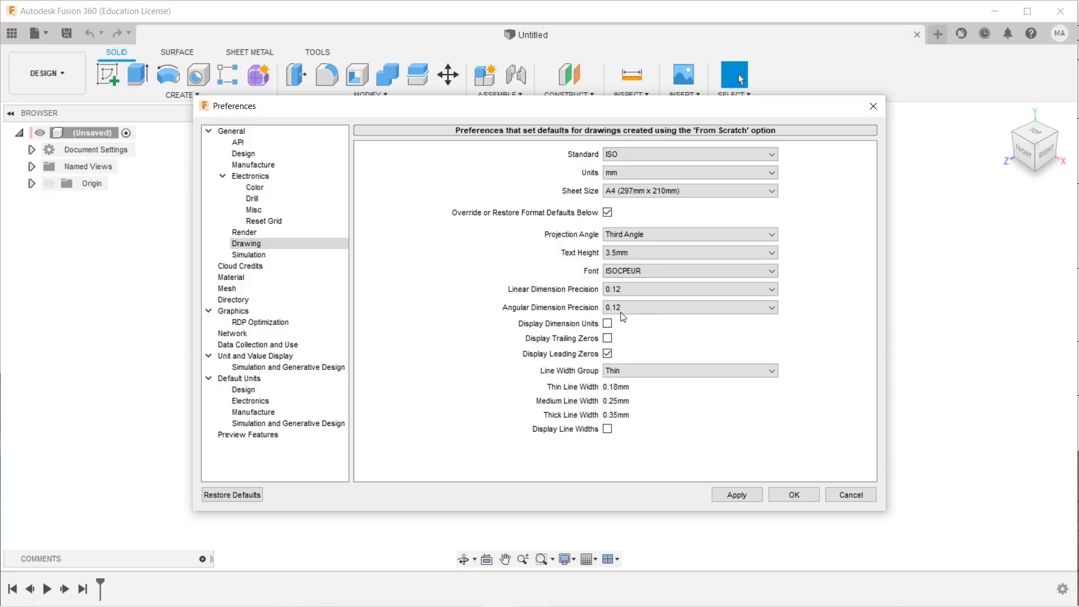
Set both linear and angular dimension precision to 0.
{"action": "left_click", "coordinate": [675, 291]}
{"action": "left_click", "coordinate": [654, 303]}
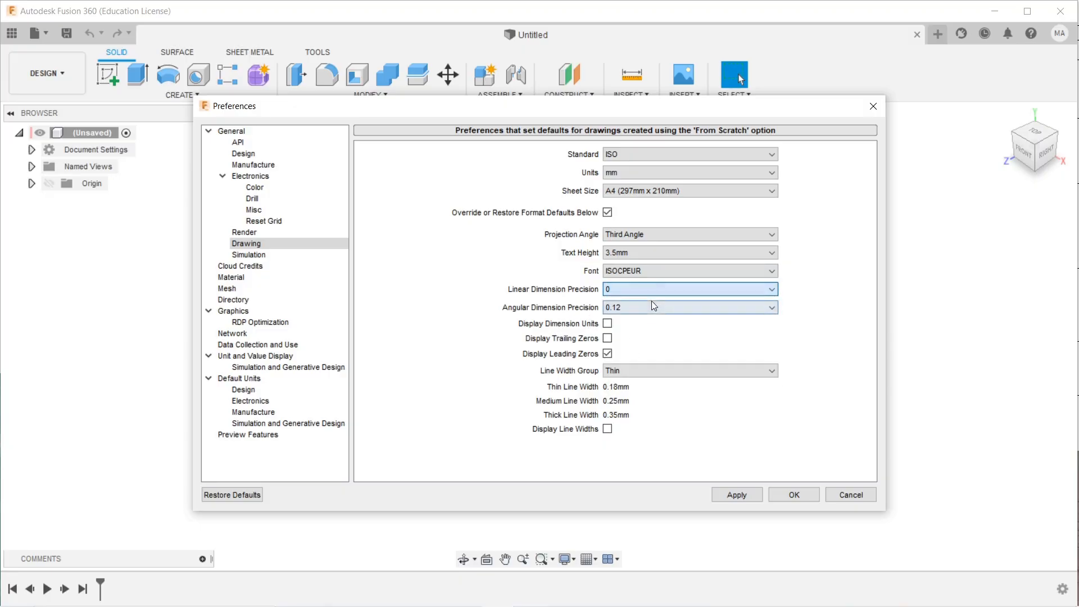
{"action": "left_click", "coordinate": [653, 311]}
{"action": "left_click", "coordinate": [647, 318]}
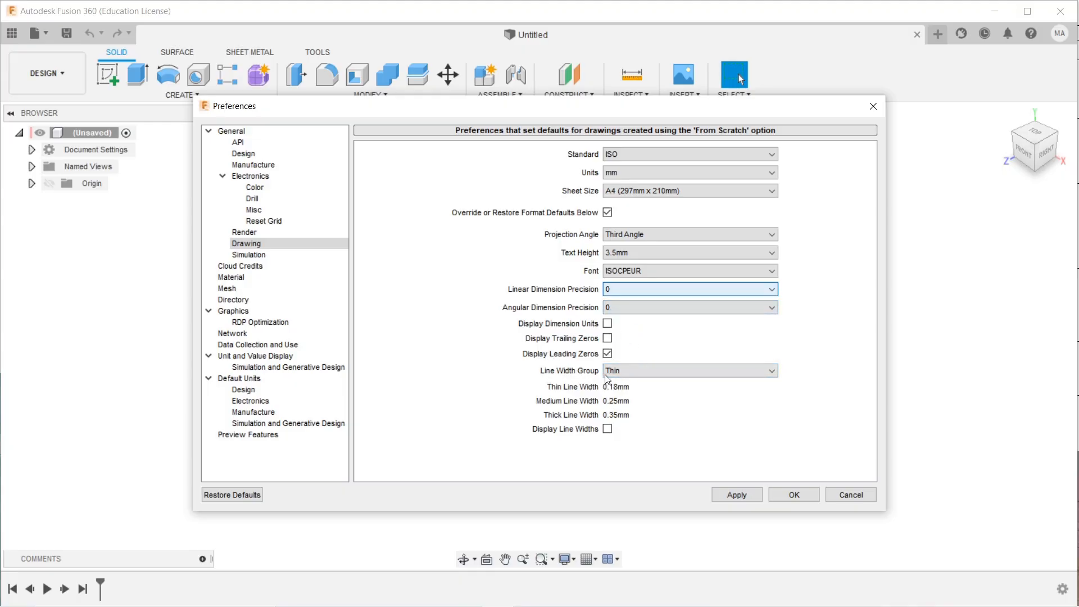
Set the line width group to Thin, then apply and save the preferences.
{"action": "left_click", "coordinate": [633, 375]}
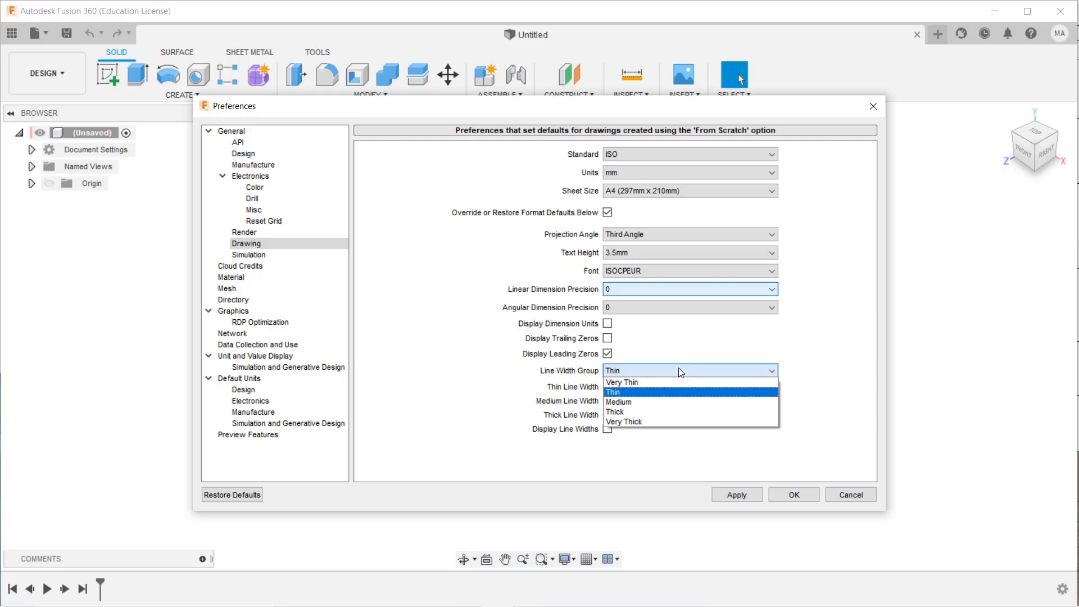
{"action": "left_click", "coordinate": [636, 402]}
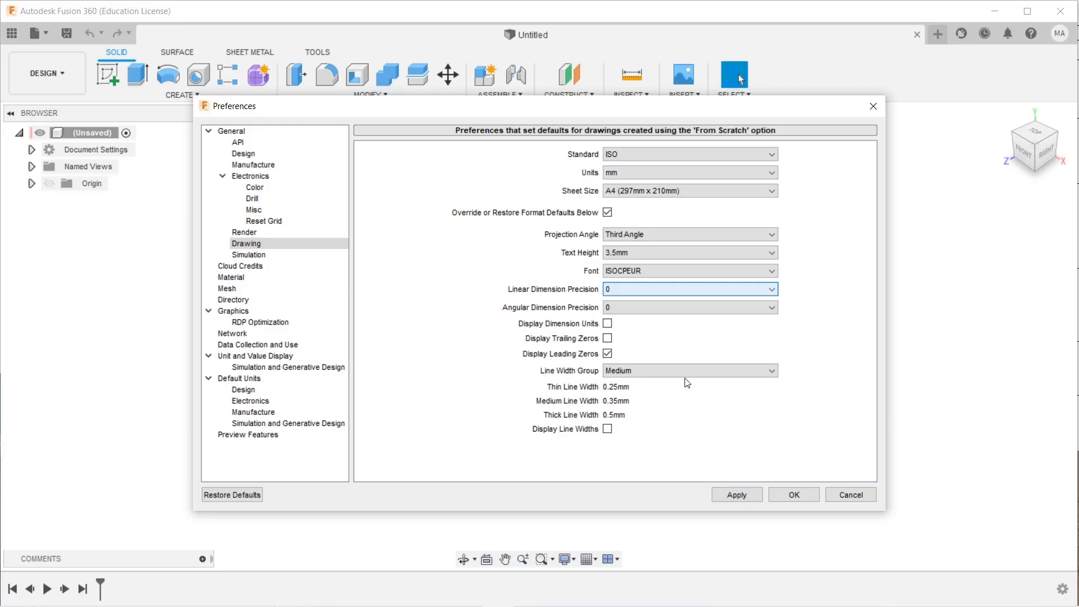
{"action": "left_click", "coordinate": [650, 372]}
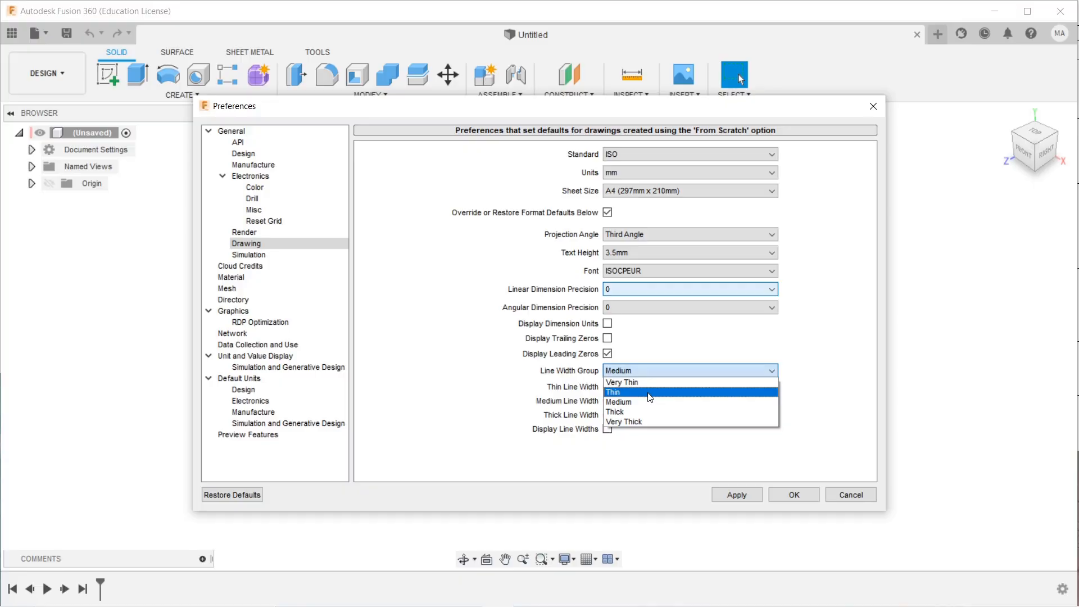
{"action": "left_click", "coordinate": [635, 392]}
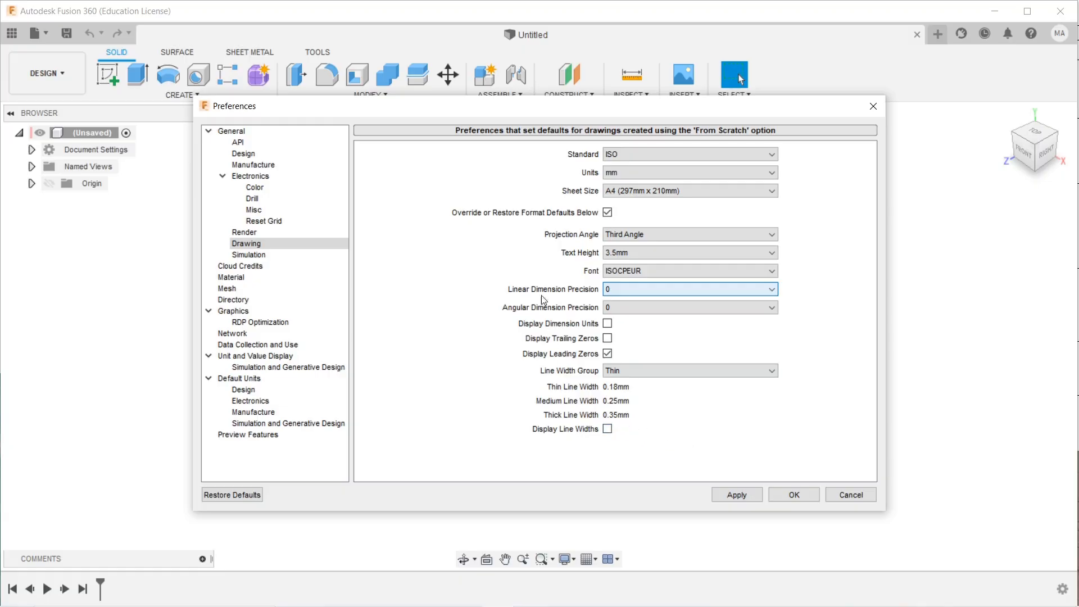
{"action": "left_click", "coordinate": [749, 495]}
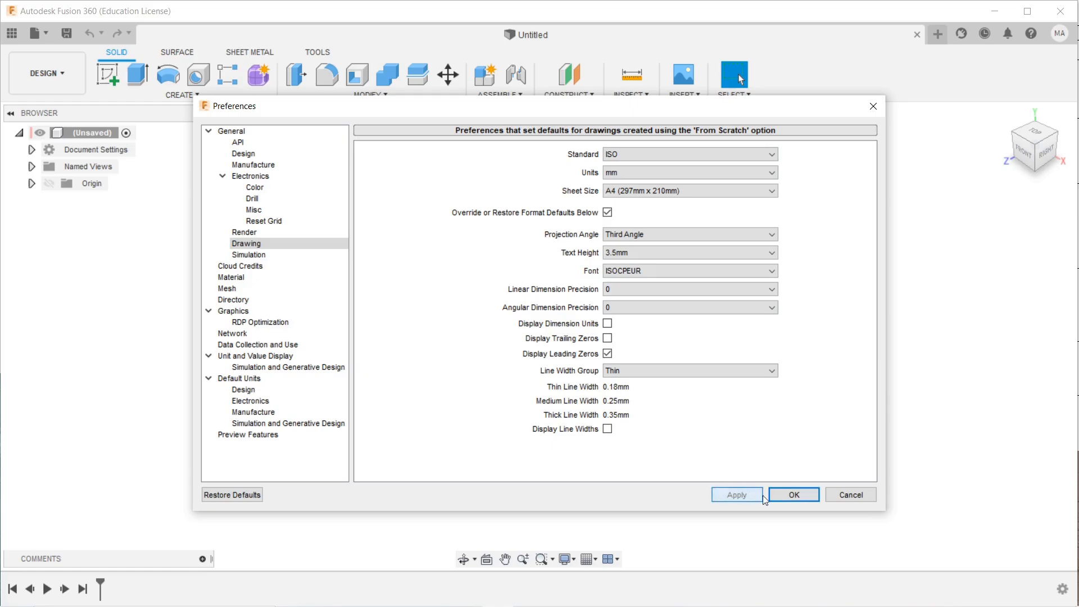
{"action": "left_click", "coordinate": [797, 495]}
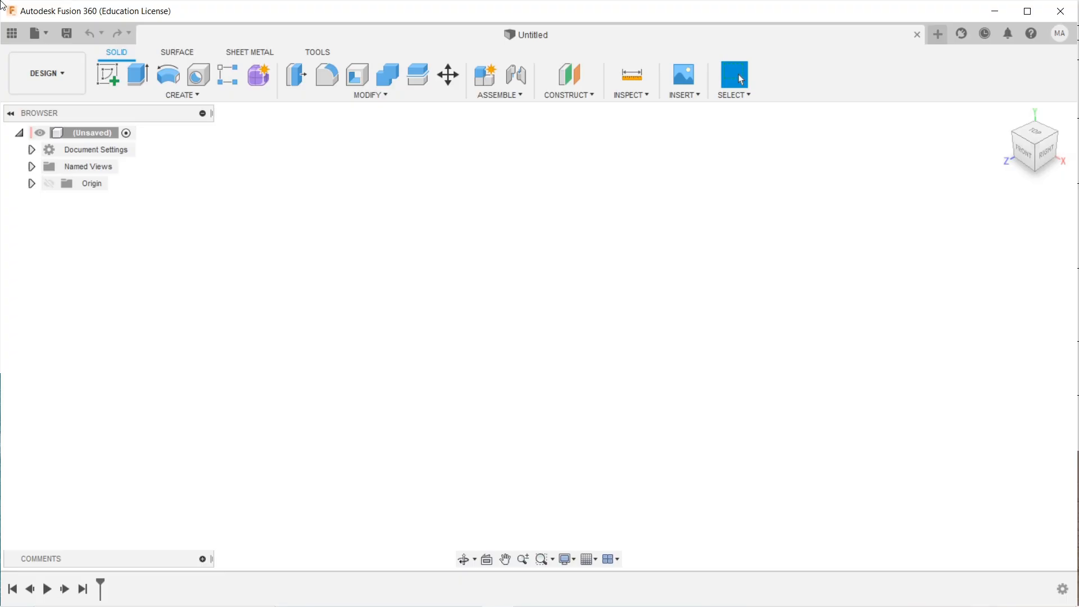
Create a new ISO, mm, A4 drawing template from scratch without placing a base view.
{"action": "left_click", "coordinate": [44, 28]}
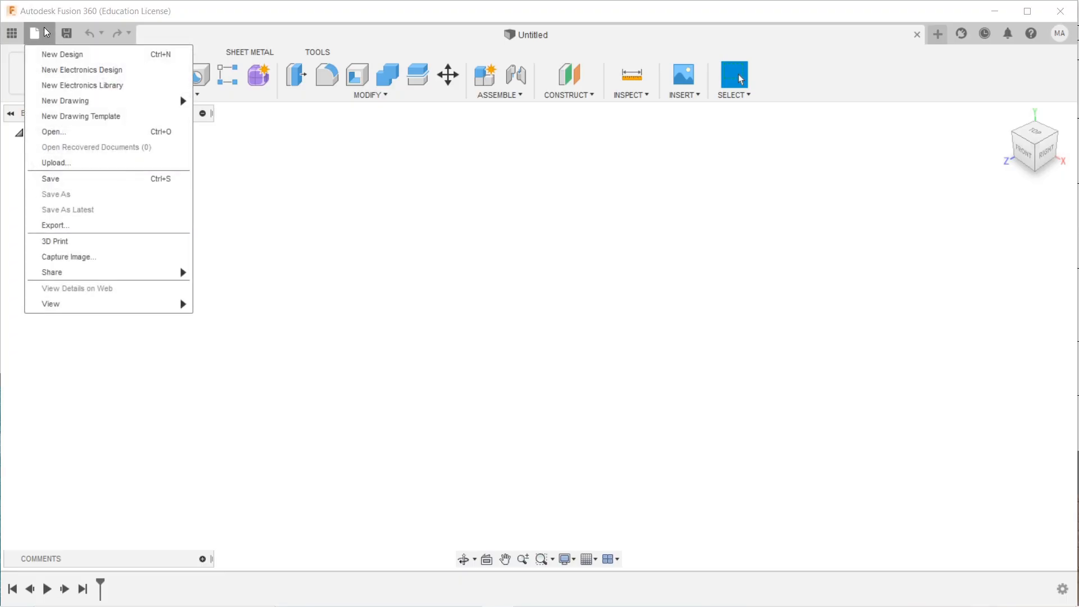
{"action": "left_click", "coordinate": [131, 122]}
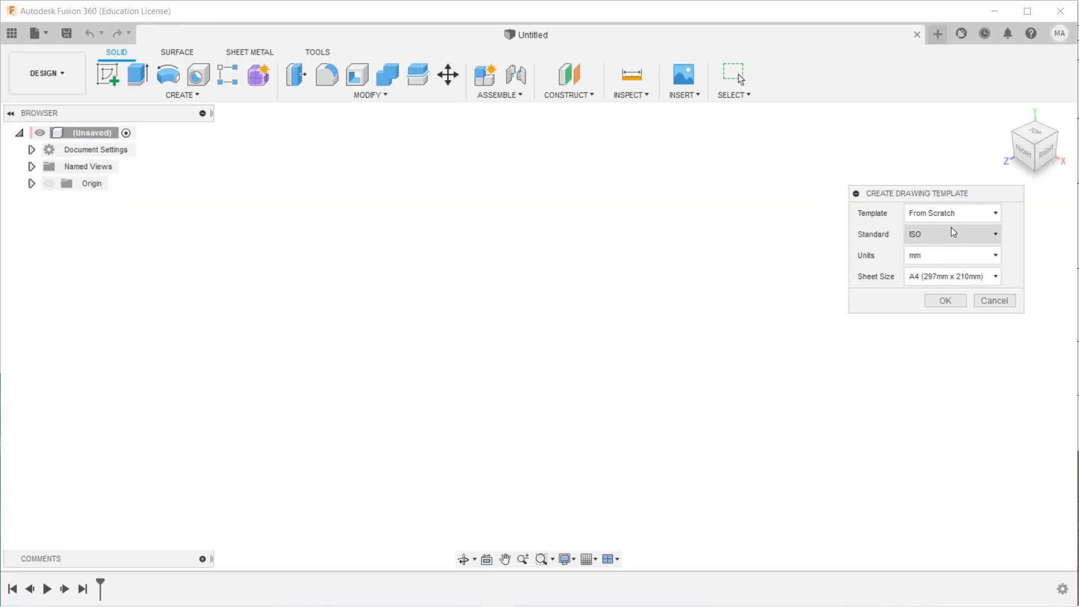
{"action": "left_click", "coordinate": [953, 302]}
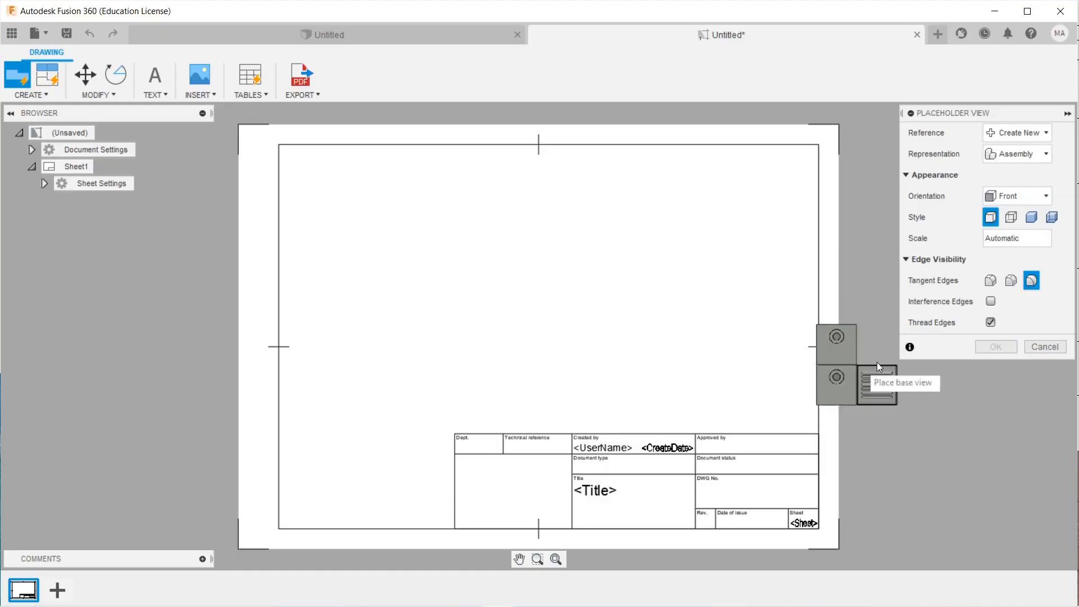
{"action": "left_click", "coordinate": [1045, 347]}
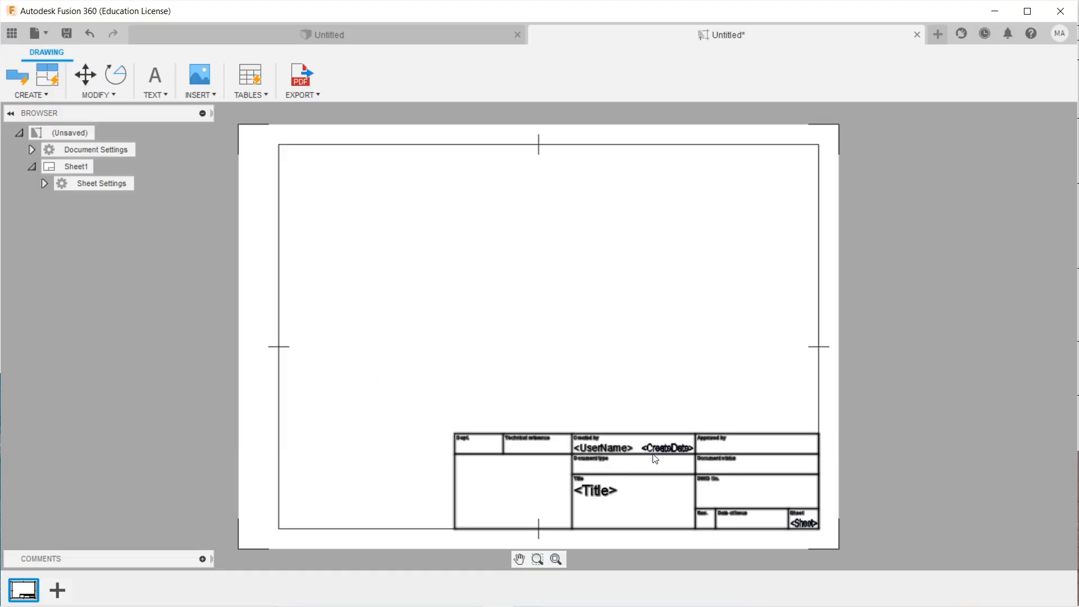
Select the sheet's default title block and bring up its context menu.
{"action": "left_click", "coordinate": [544, 457]}
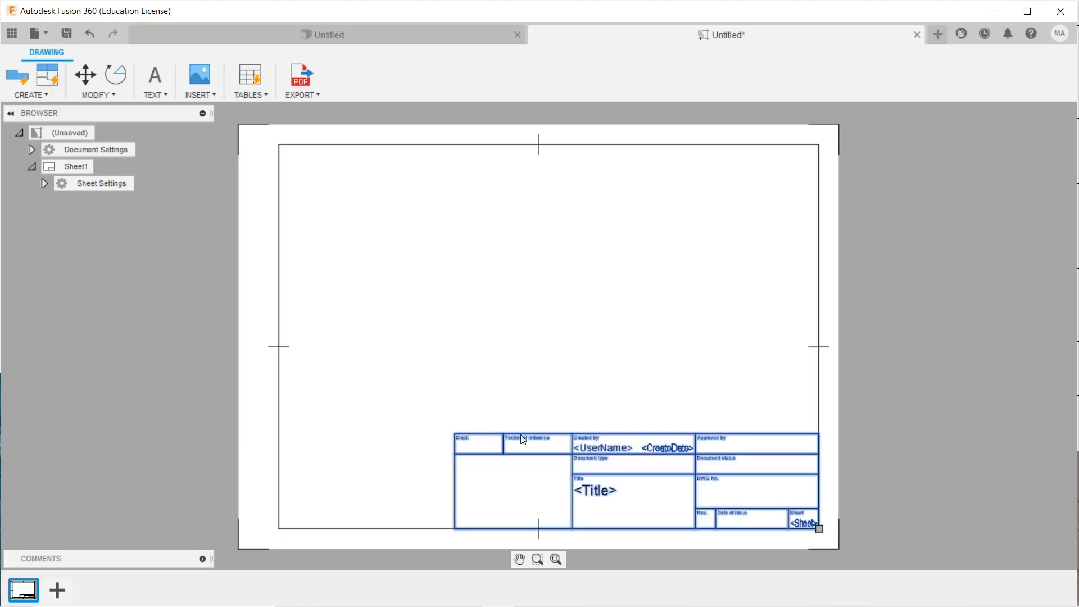
{"action": "right_click", "coordinate": [565, 453]}
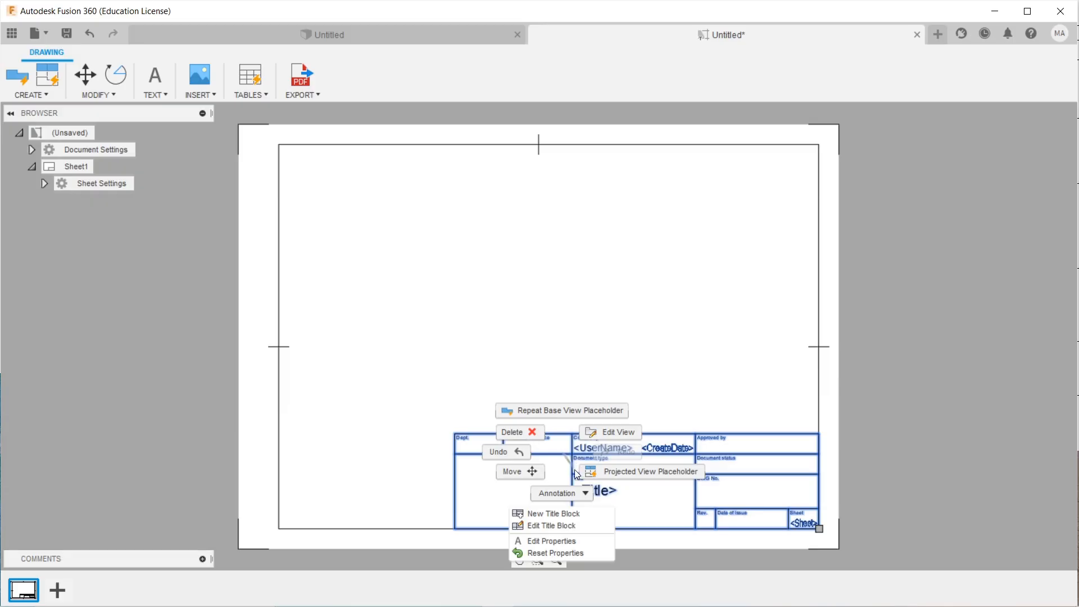
Create a new blank title block named 'Etiket A4 LC' and enter its editor.
{"action": "left_click", "coordinate": [582, 515]}
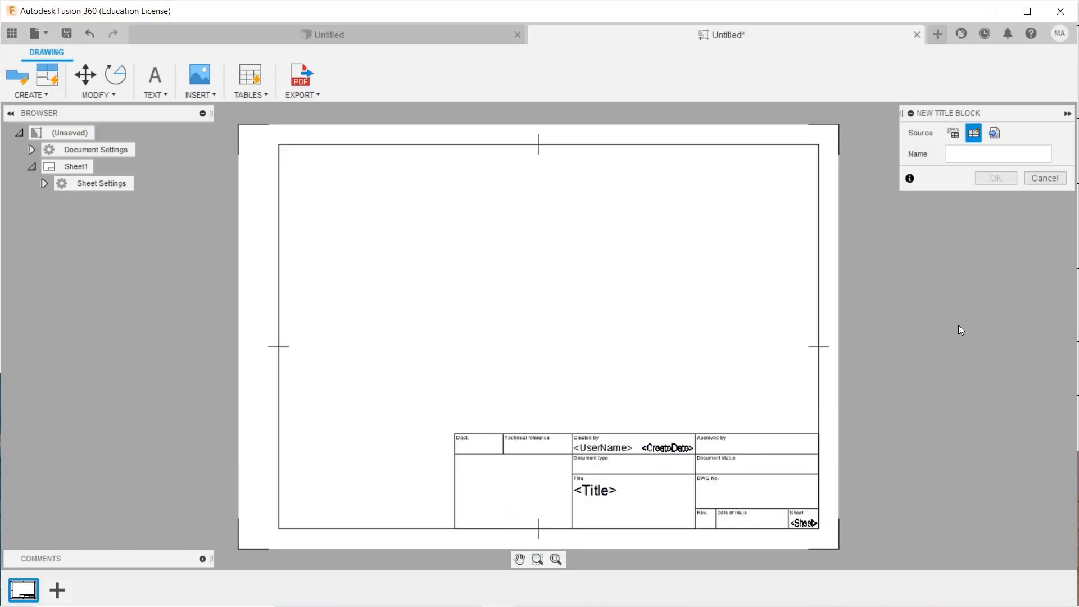
{"action": "left_click", "coordinate": [953, 135]}
{"action": "left_click", "coordinate": [985, 134]}
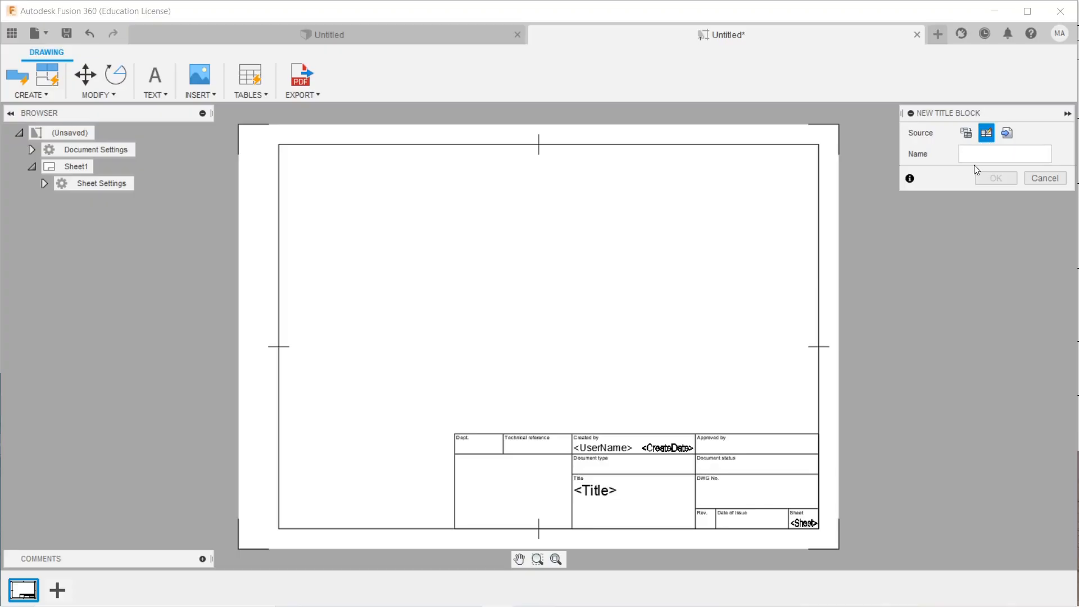
{"action": "key", "text": "Caps_Lock"}
{"action": "type", "text": "E"}
{"action": "key", "text": "Caps_Lock"}
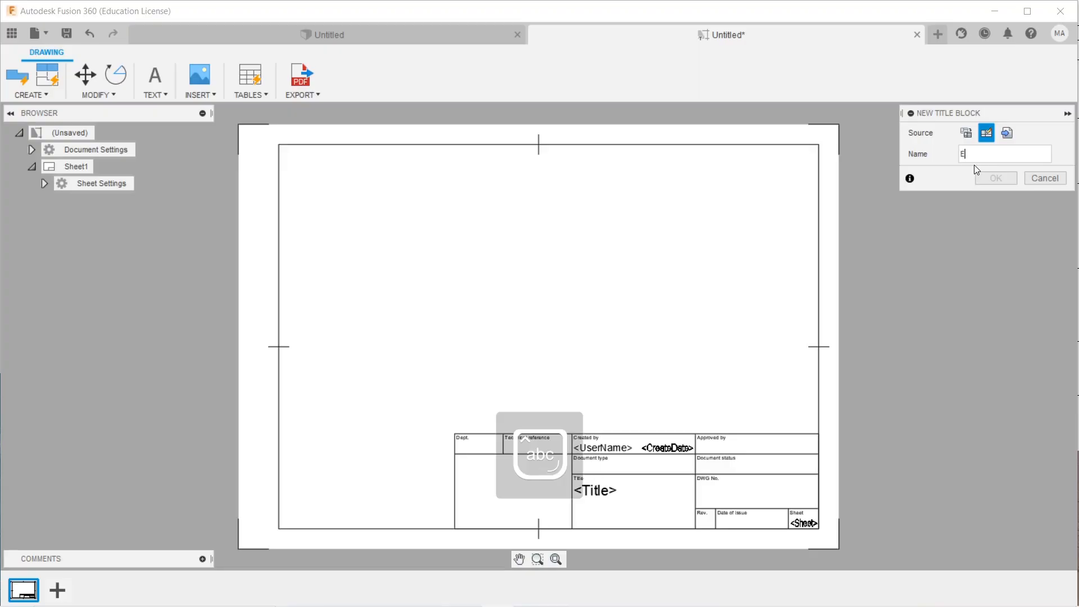
{"action": "type", "text": "tiket"}
{"action": "key", "text": "Caps_Lock"}
{"action": "type", "text": "A4 "}
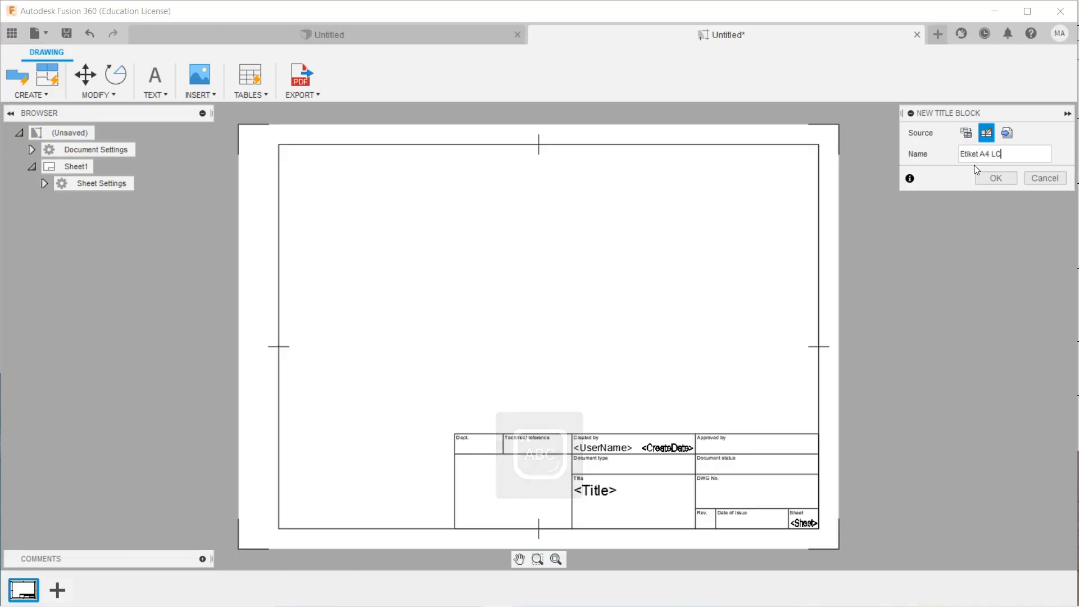
{"action": "type", "text": "LC"}
{"action": "left_click", "coordinate": [993, 179]}
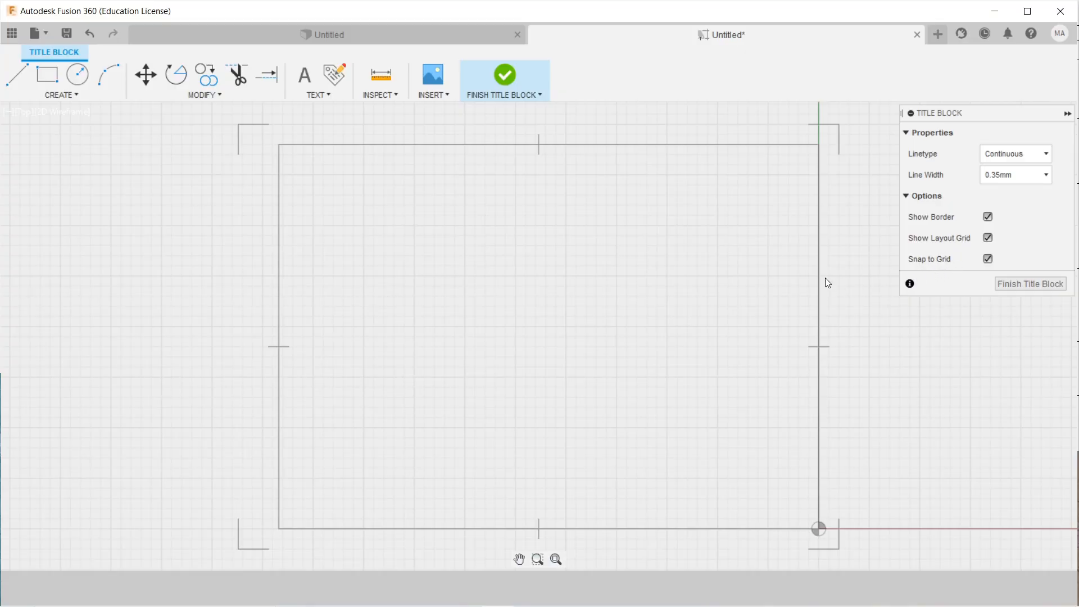
Start a line at the border's bottom-right corner, extending about 72 units leftward.
{"action": "middle_click_drag", "start_coordinate": [701, 340], "coordinate": [673, 326]}
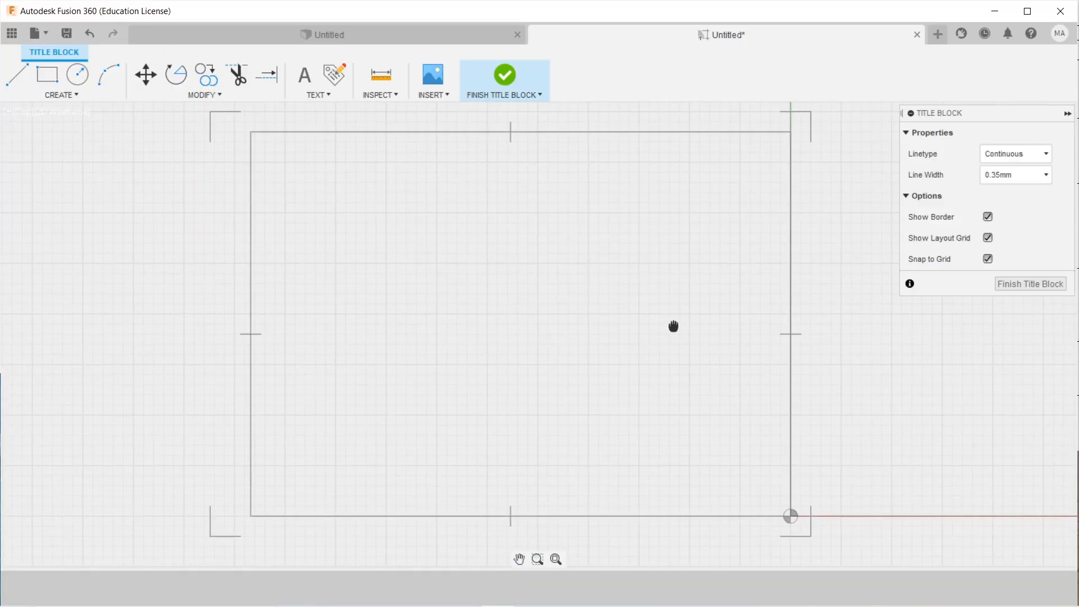
{"action": "left_click", "coordinate": [18, 77]}
{"action": "left_click", "coordinate": [785, 516]}
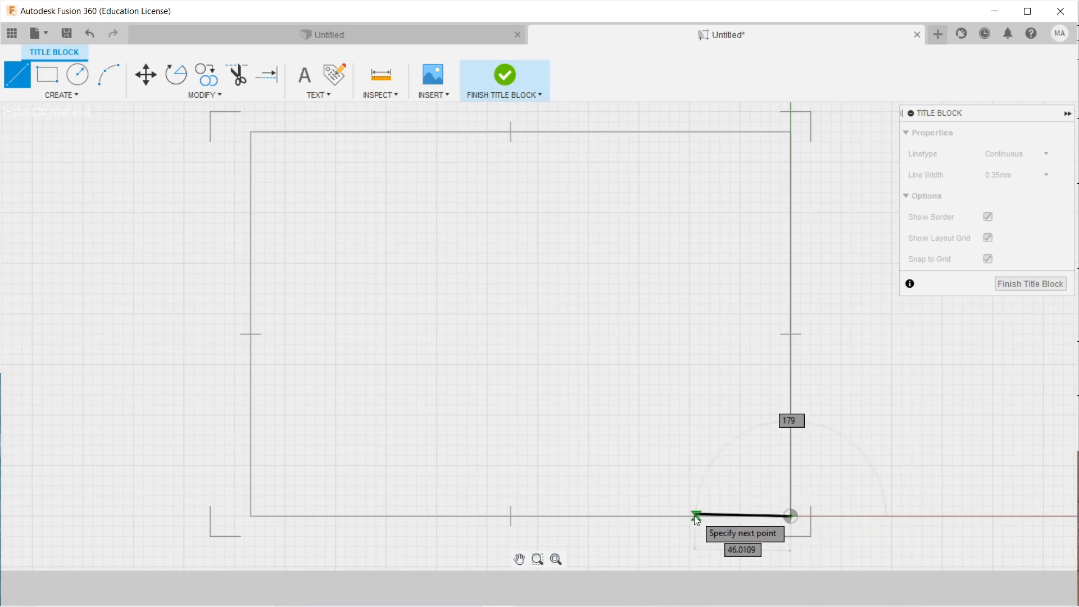
{"action": "scroll", "coordinate": [706, 513], "scroll_direction": "up", "scroll_amount": 9}
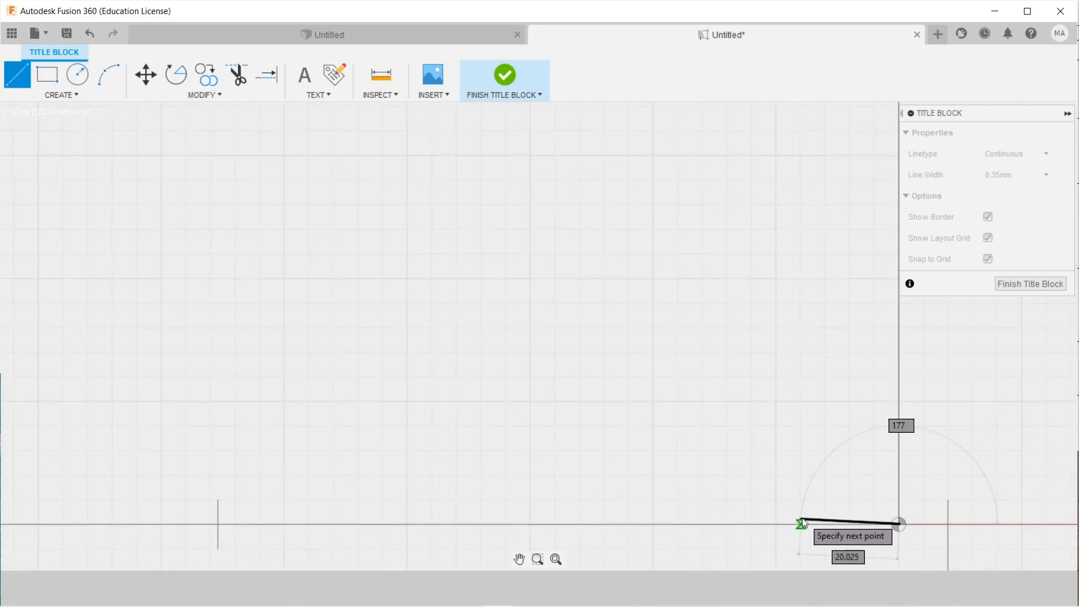
{"action": "middle_click_drag", "start_coordinate": [812, 517], "coordinate": [614, 428]}
{"action": "scroll", "coordinate": [640, 427], "scroll_direction": "up", "scroll_amount": 1}
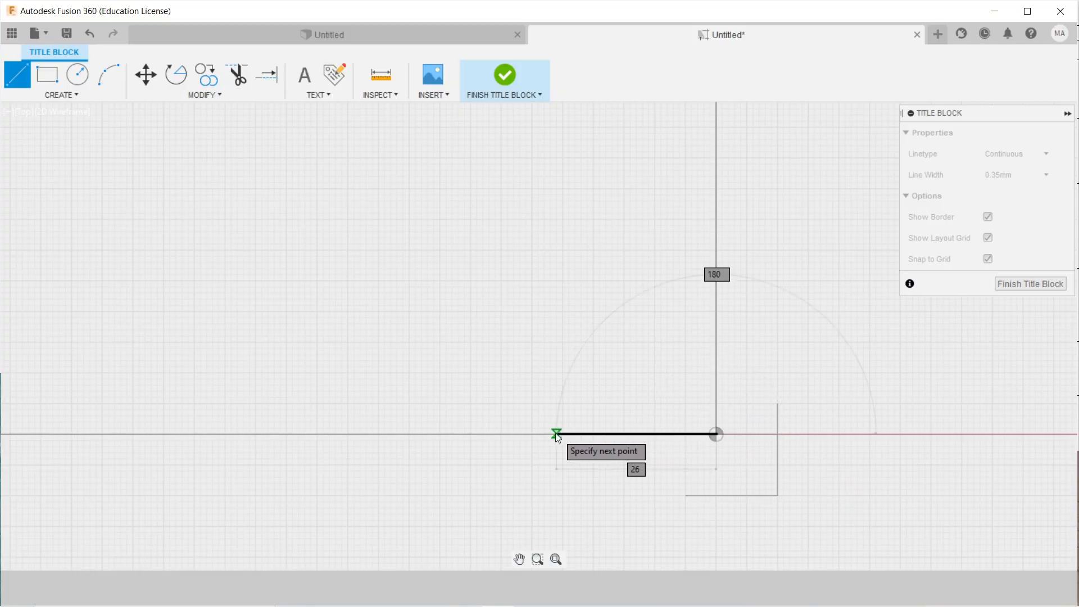
{"action": "middle_click_drag", "start_coordinate": [513, 434], "coordinate": [655, 456]}
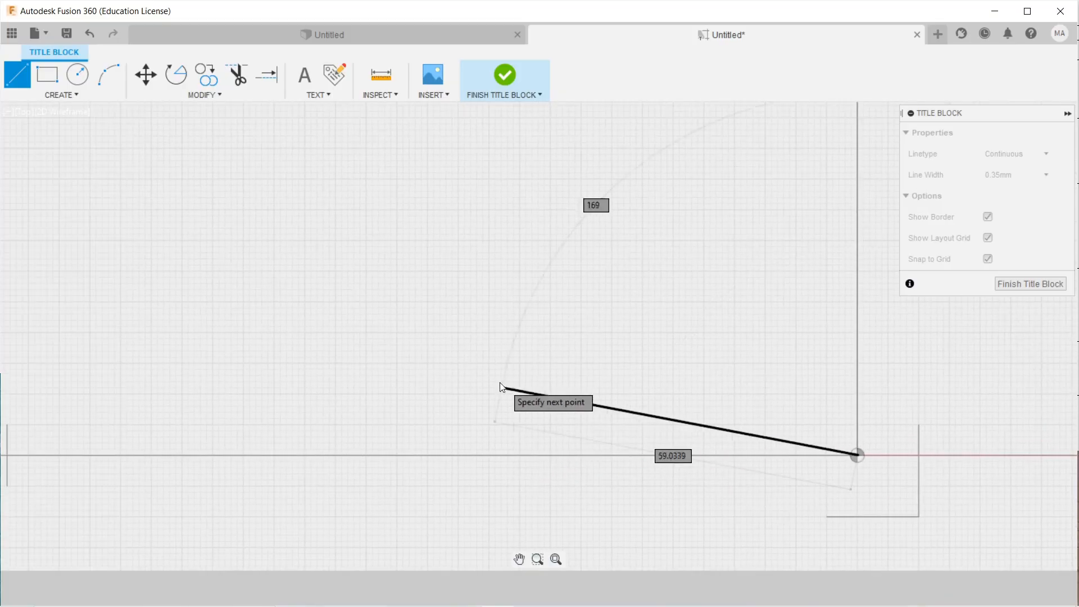
Finish the 72-unit bottom-edge line and measure its length between both ends.
{"action": "left_click", "coordinate": [419, 459]}
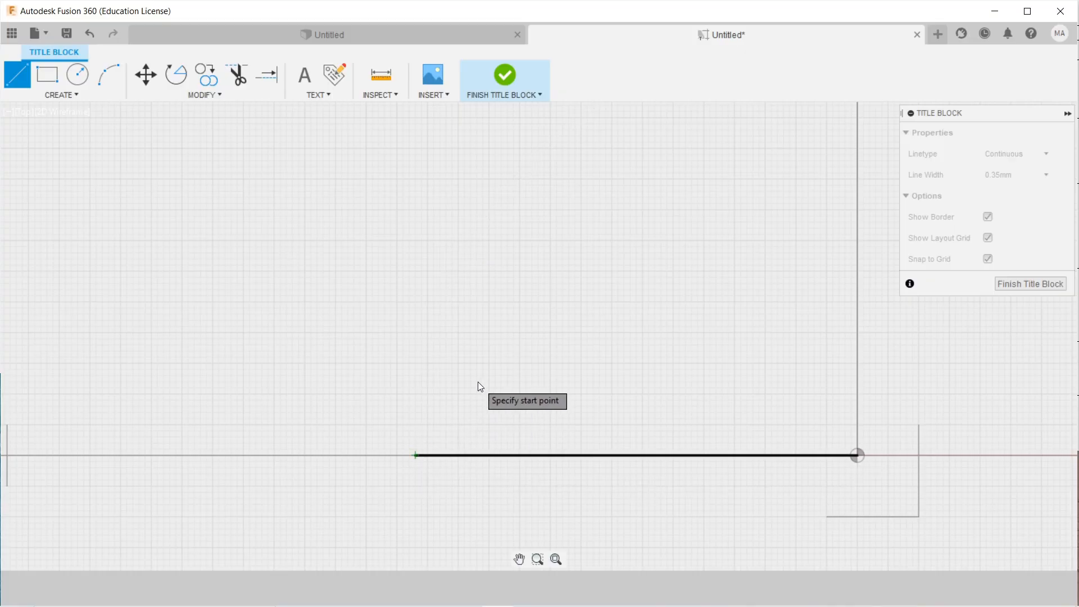
{"action": "right_click", "coordinate": [407, 275]}
{"action": "left_click", "coordinate": [432, 279]}
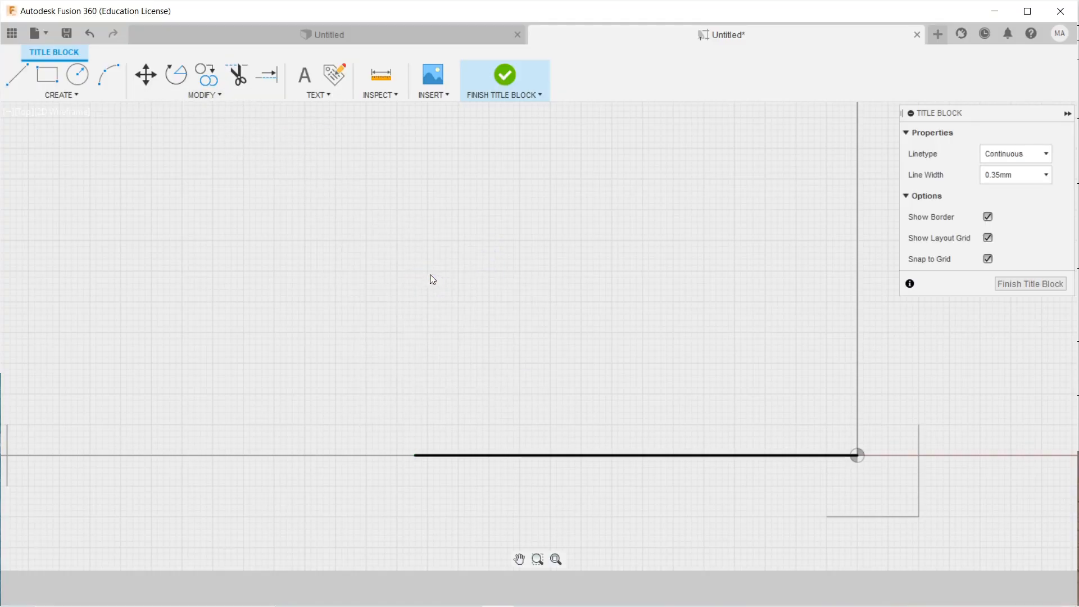
{"action": "left_click", "coordinate": [381, 83]}
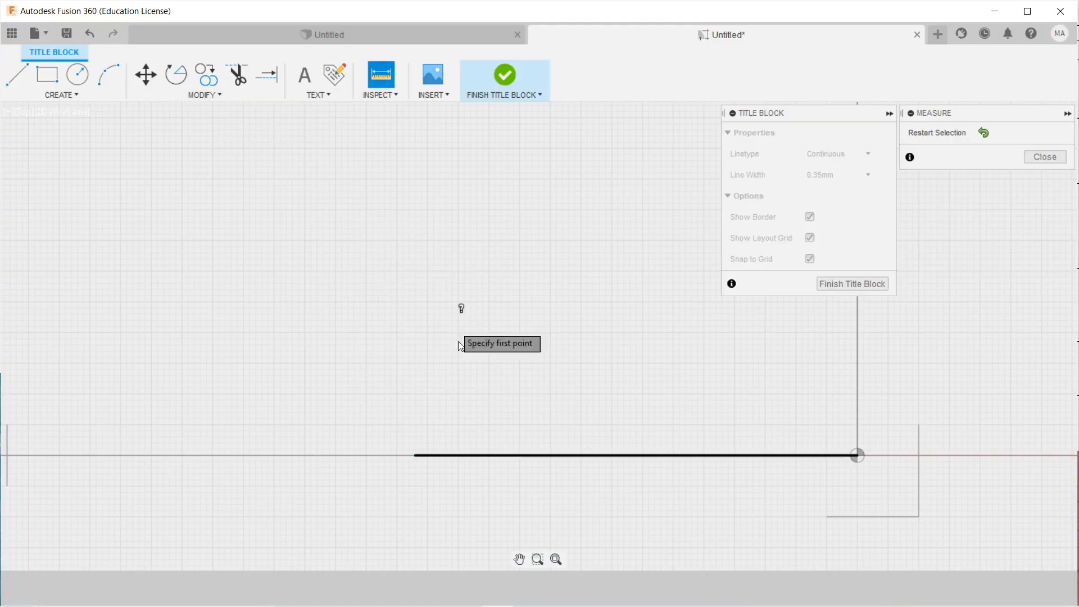
{"action": "left_click", "coordinate": [416, 457]}
{"action": "left_click", "coordinate": [856, 456]}
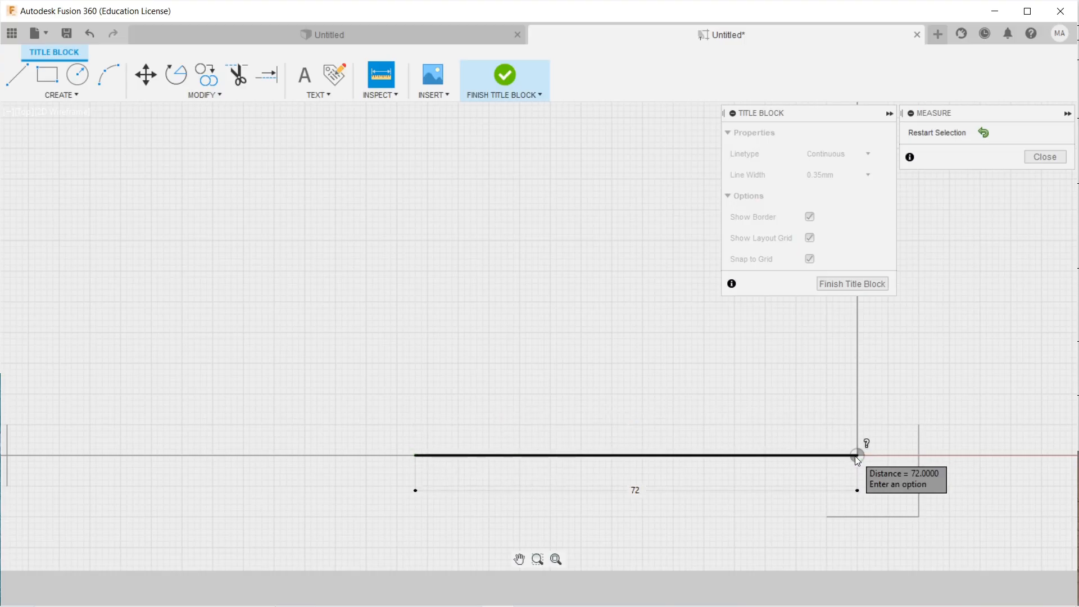
{"action": "right_click", "coordinate": [648, 428]}
{"action": "left_click", "coordinate": [604, 425]}
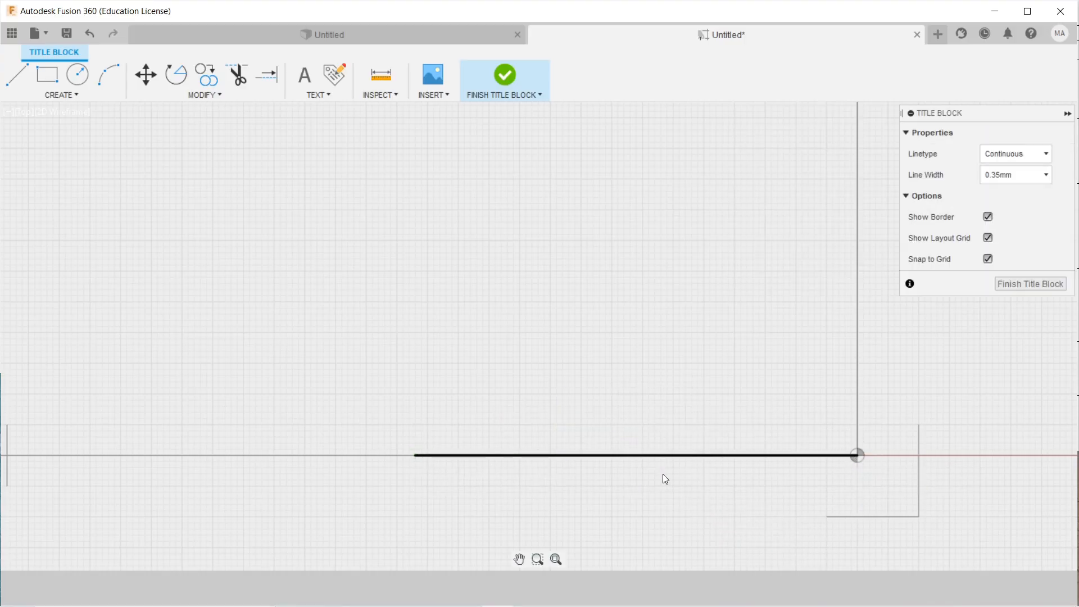
Delete the 72-unit line, leaving the border corner empty.
{"action": "left_click", "coordinate": [645, 455]}
{"action": "right_click", "coordinate": [658, 454]}
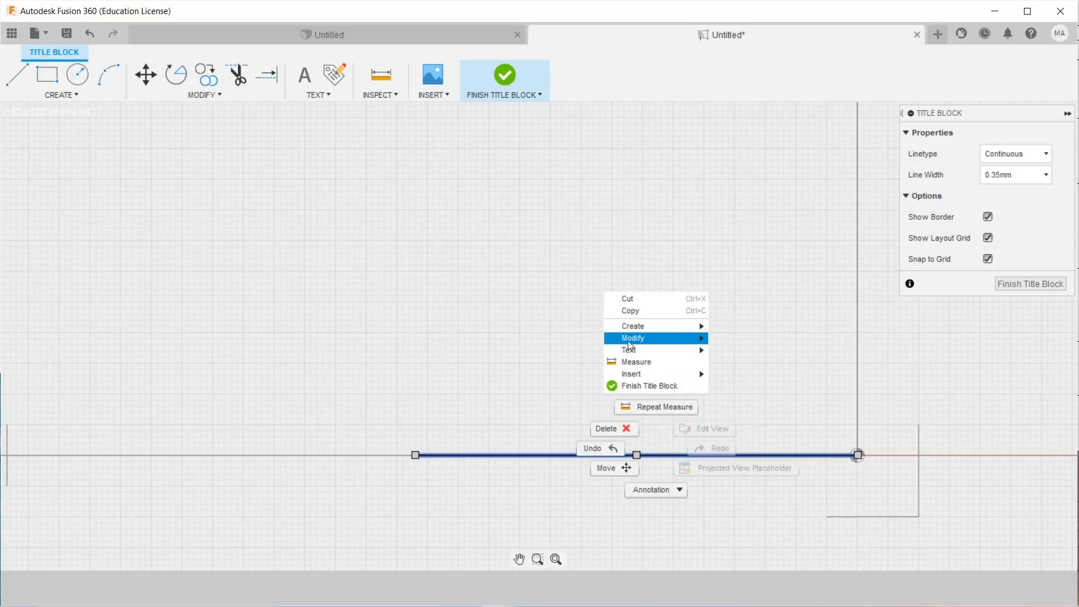
{"action": "left_click", "coordinate": [623, 425]}
{"action": "scroll", "coordinate": [621, 481], "scroll_direction": "down", "scroll_amount": 2}
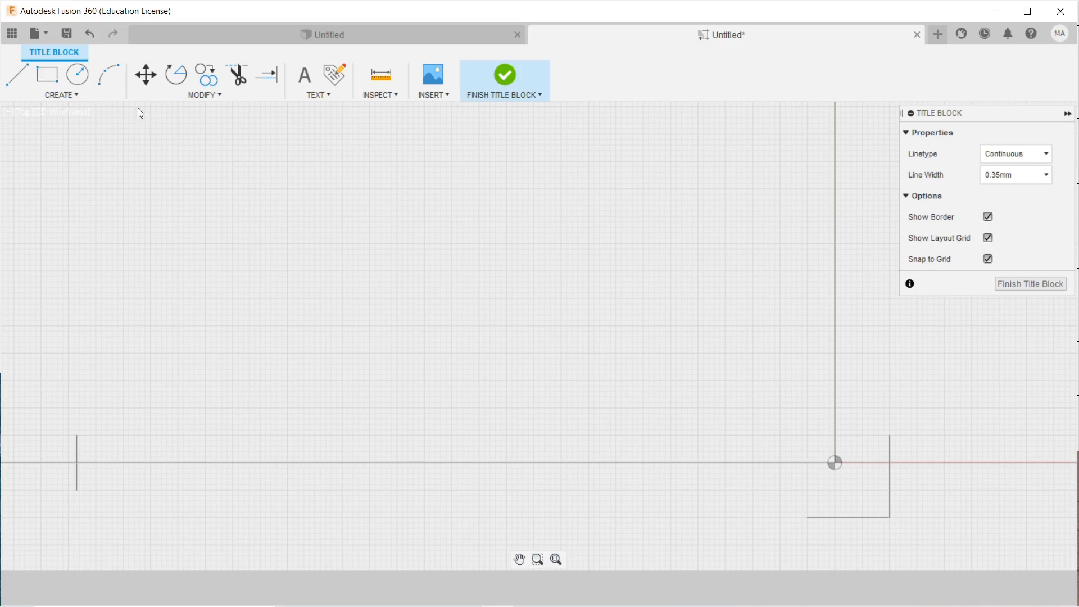
{"action": "left_click", "coordinate": [17, 74]}
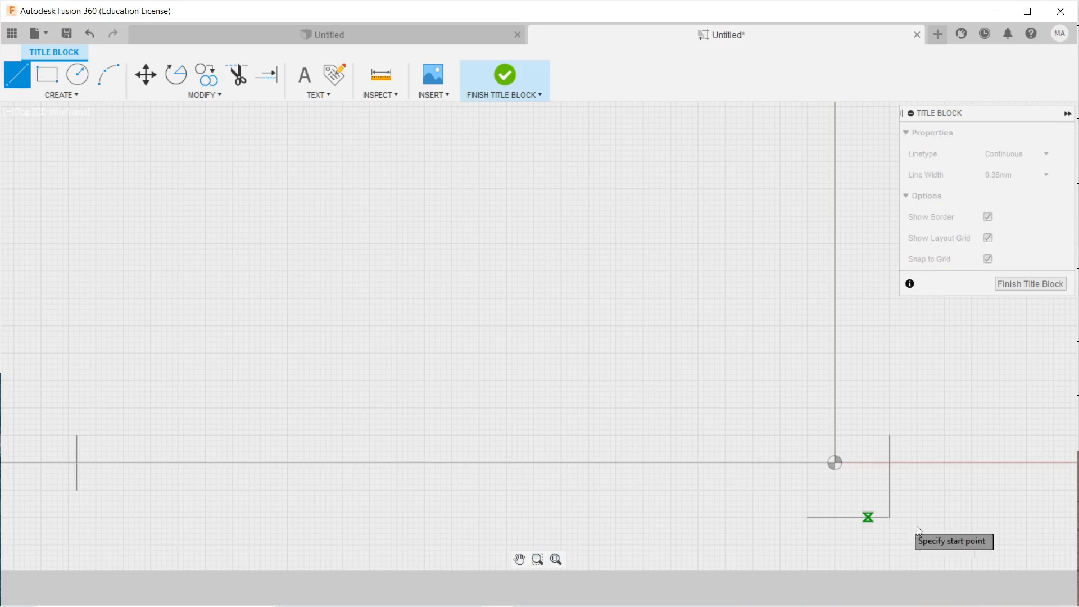
{"action": "left_click", "coordinate": [835, 462]}
{"action": "scroll", "coordinate": [821, 463], "scroll_direction": "up", "scroll_amount": 4}
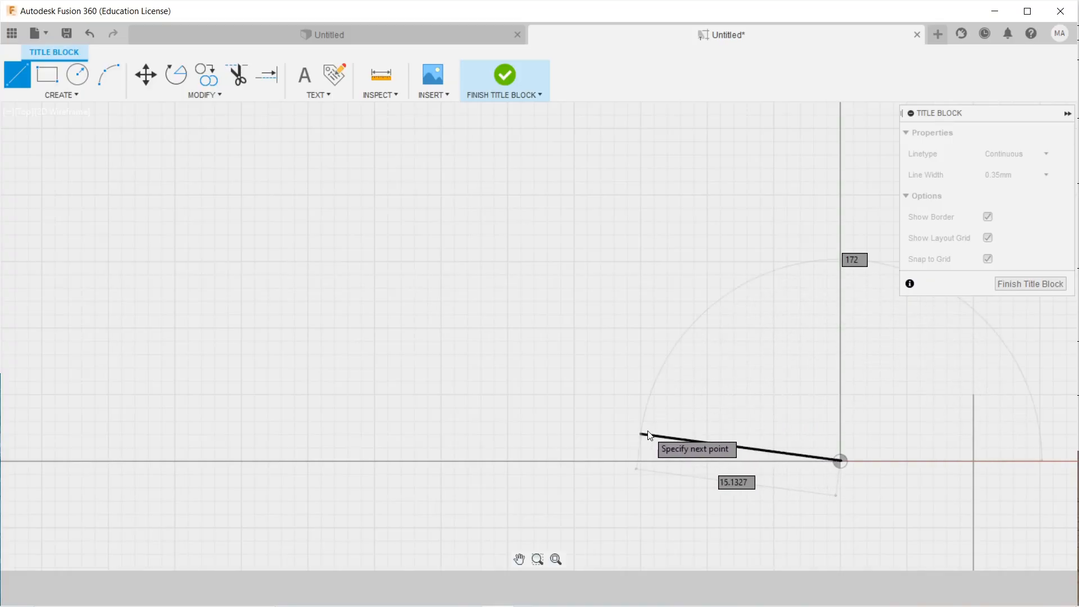
{"action": "scroll", "coordinate": [747, 397], "scroll_direction": "down", "scroll_amount": 5}
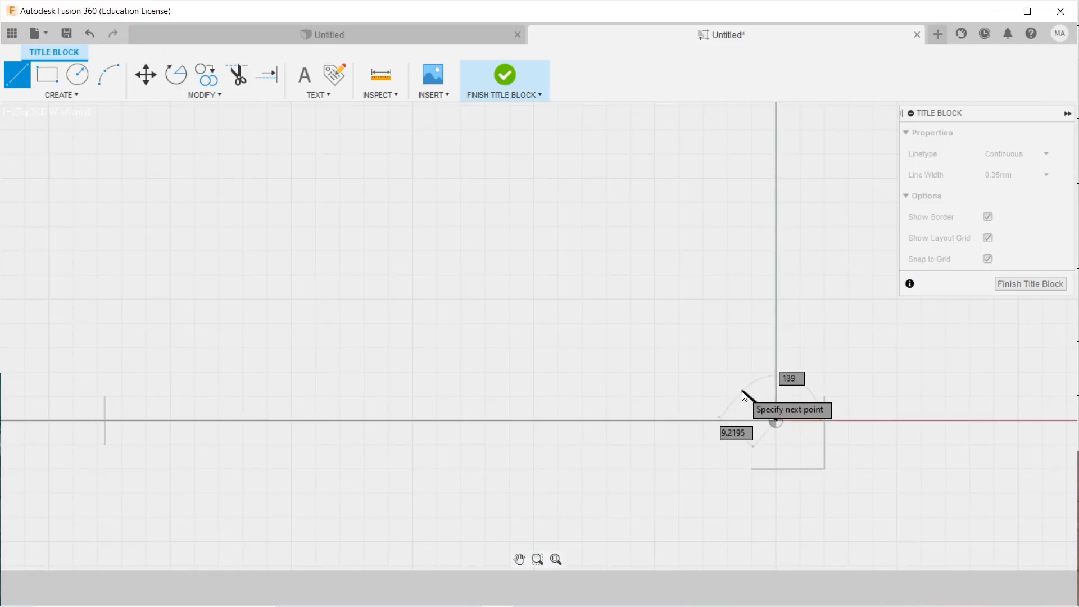
{"action": "right_click", "coordinate": [687, 389]}
{"action": "left_click", "coordinate": [638, 388]}
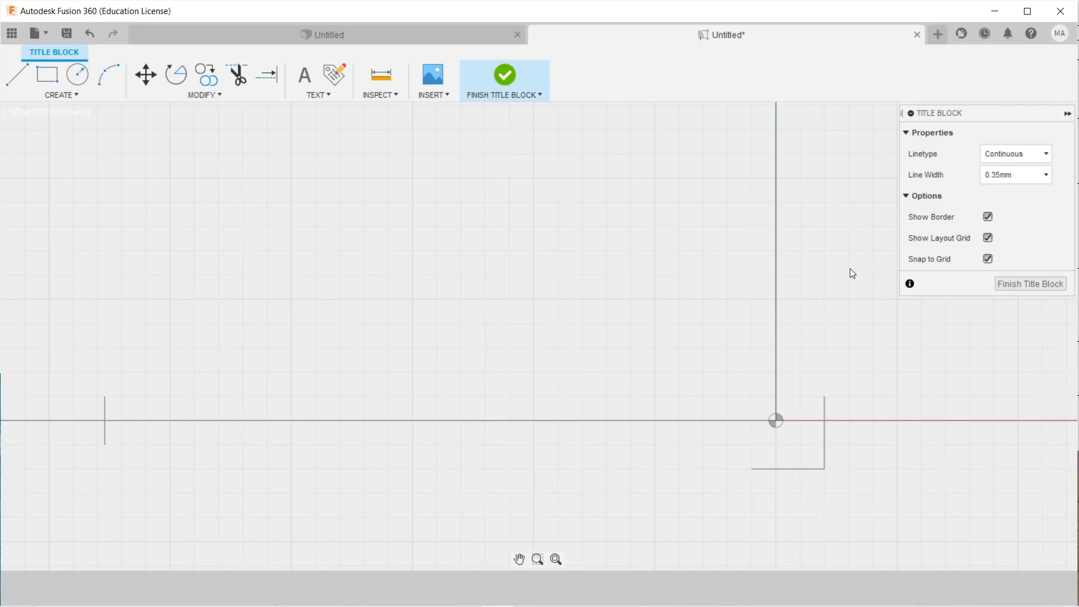
{"action": "scroll", "coordinate": [665, 294], "scroll_direction": "down", "scroll_amount": 2}
{"action": "mouse_move", "coordinate": [665, 294]}
{"action": "middle_mouse_down"}
{"action": "mouse_move", "coordinate": [706, 335]}
{"action": "mouse_move", "coordinate": [772, 359]}
{"action": "middle_mouse_up"}
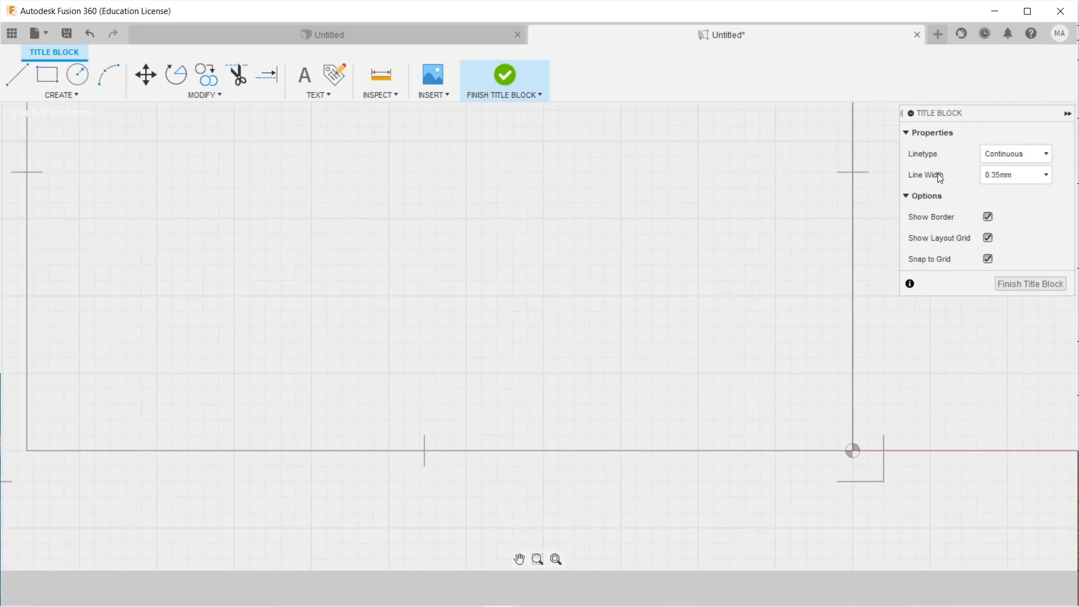
{"action": "left_click", "coordinate": [1032, 175]}
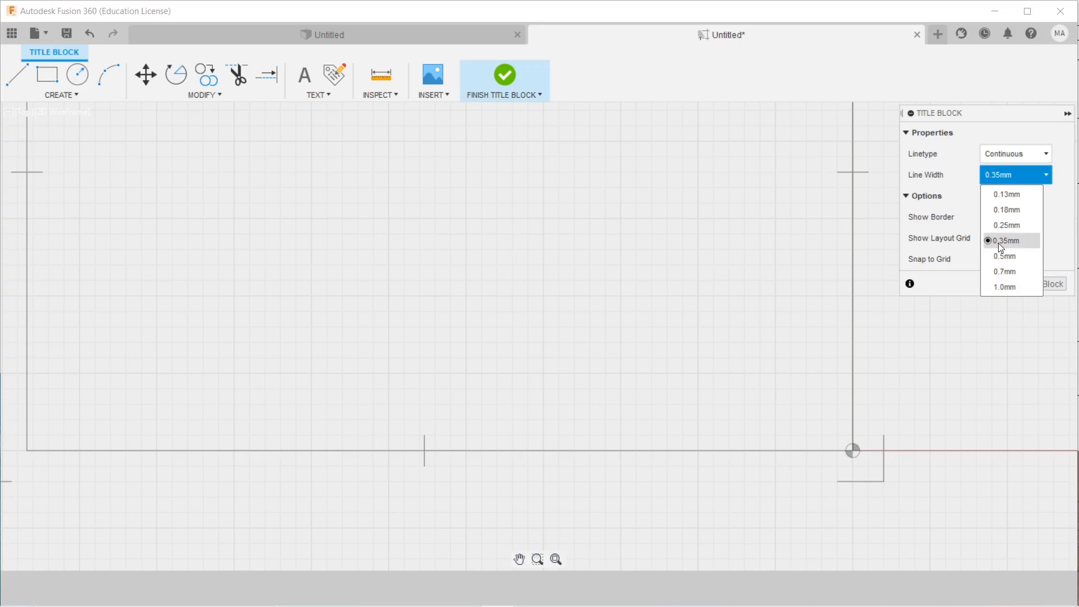
{"action": "left_click", "coordinate": [1004, 153]}
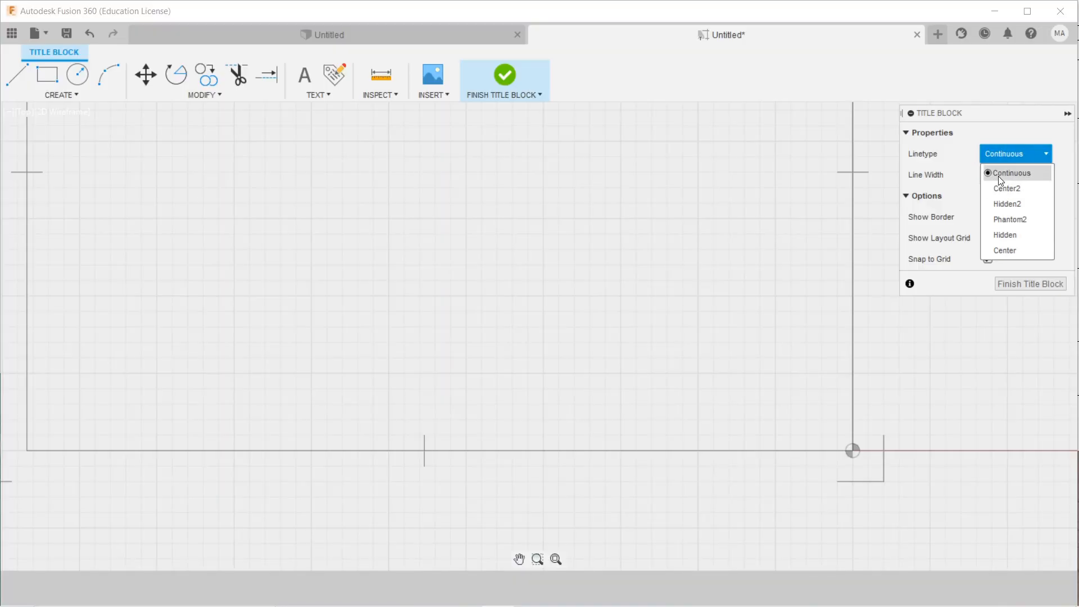
{"action": "left_click", "coordinate": [1000, 176]}
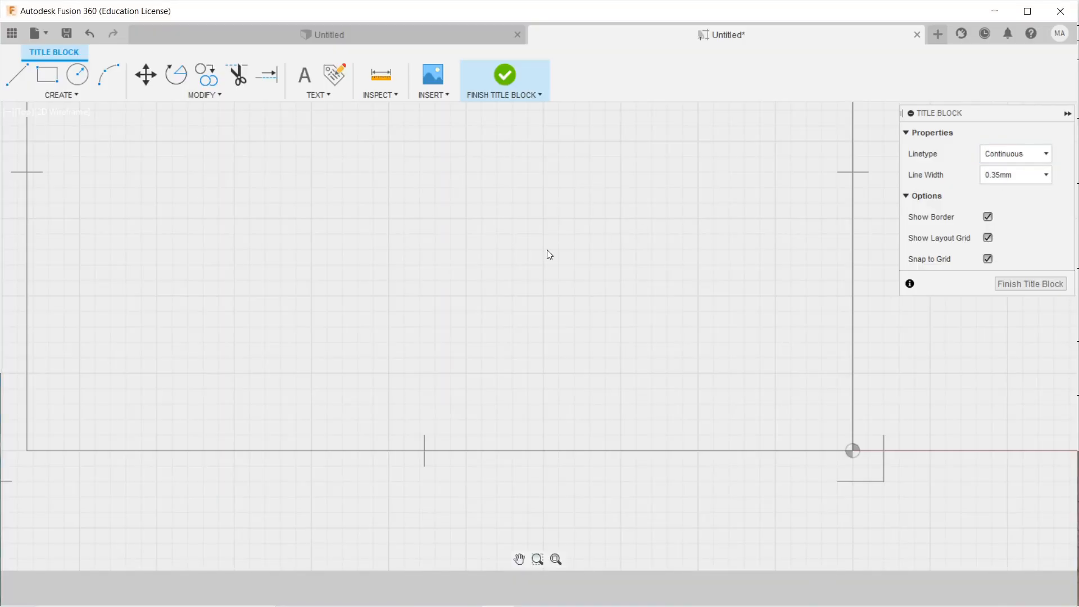
{"action": "scroll", "coordinate": [531, 233], "scroll_direction": "down", "scroll_amount": 2}
{"action": "mouse_move", "coordinate": [532, 233]}
{"action": "middle_mouse_down"}
{"action": "mouse_move", "coordinate": [498, 358]}
{"action": "mouse_move", "coordinate": [547, 369]}
{"action": "mouse_move", "coordinate": [538, 338]}
{"action": "middle_mouse_up"}
{"action": "scroll", "coordinate": [520, 351], "scroll_direction": "down", "scroll_amount": 3}
{"action": "scroll", "coordinate": [551, 357], "scroll_direction": "up", "scroll_amount": 1}
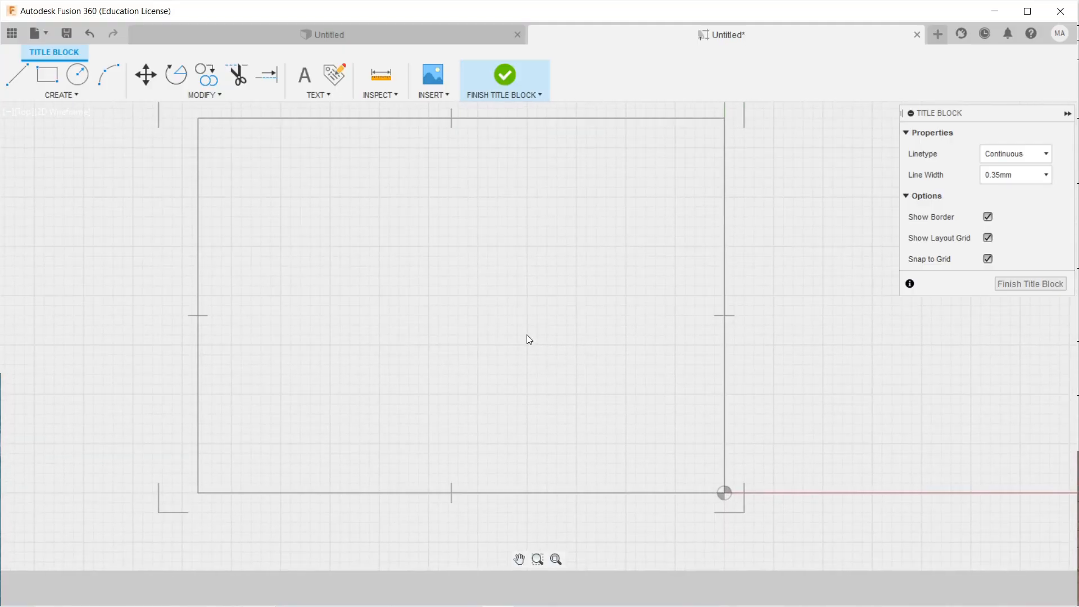
Draw an about 176 × 25 rectangle from the border's bottom-right corner as the title block outline.
{"action": "left_click", "coordinate": [16, 81]}
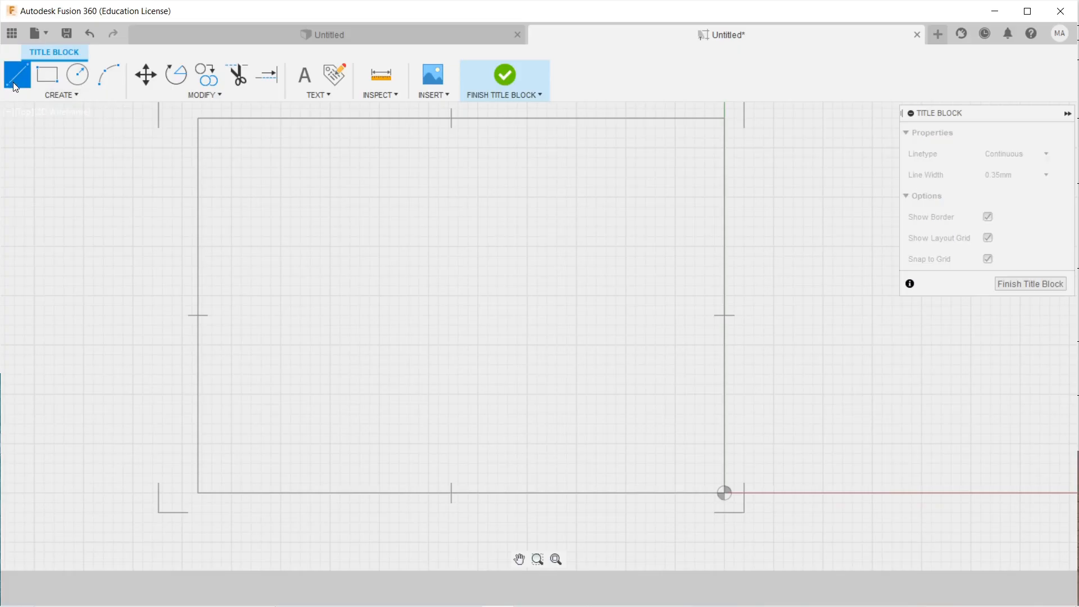
{"action": "left_click", "coordinate": [42, 82]}
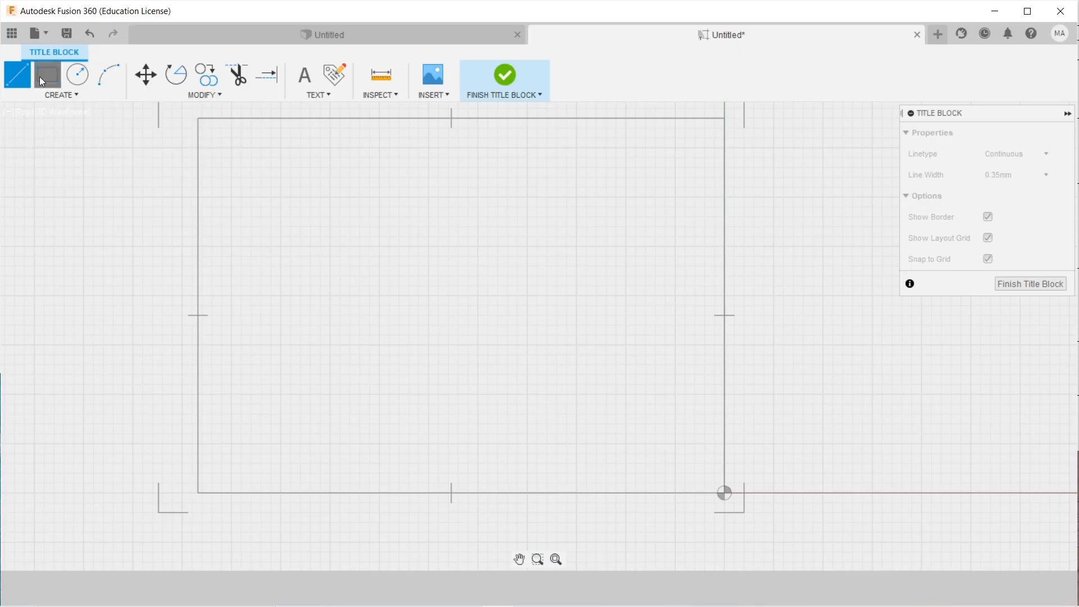
{"action": "left_click", "coordinate": [724, 493]}
{"action": "scroll", "coordinate": [495, 419], "scroll_direction": "up", "scroll_amount": 4}
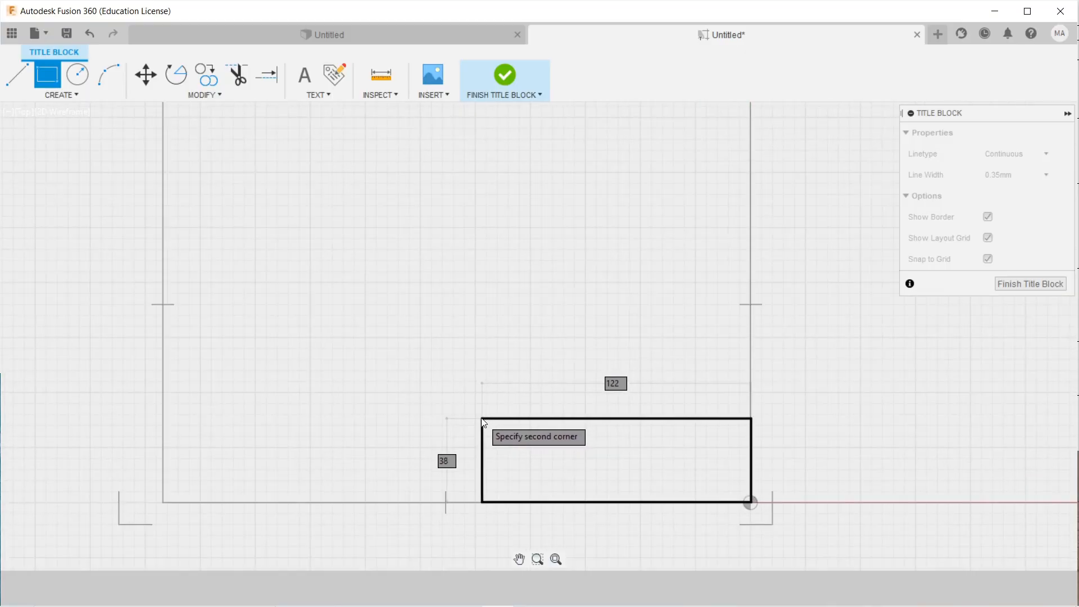
{"action": "scroll", "coordinate": [489, 353], "scroll_direction": "up", "scroll_amount": 2}
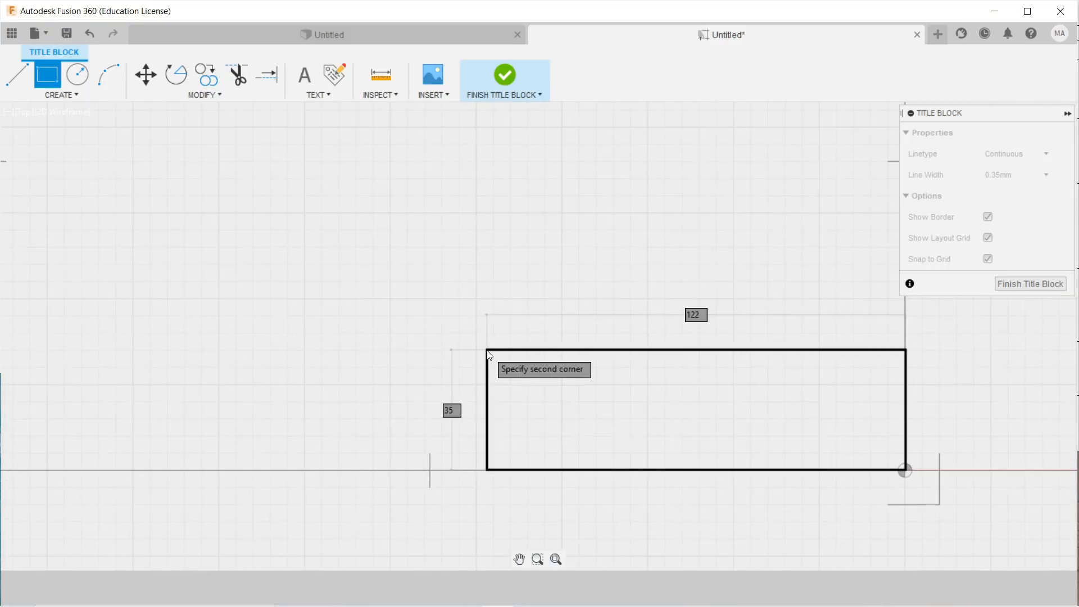
{"action": "scroll", "coordinate": [489, 344], "scroll_direction": "up", "scroll_amount": 1}
{"action": "scroll", "coordinate": [490, 345], "scroll_direction": "down", "scroll_amount": 1}
{"action": "middle_click_drag", "start_coordinate": [489, 344], "coordinate": [439, 344]}
{"action": "scroll", "coordinate": [454, 371], "scroll_direction": "up", "scroll_amount": 1}
{"action": "middle_click_drag", "start_coordinate": [329, 343], "coordinate": [439, 362]}
{"action": "scroll", "coordinate": [387, 354], "scroll_direction": "down", "scroll_amount": 3}
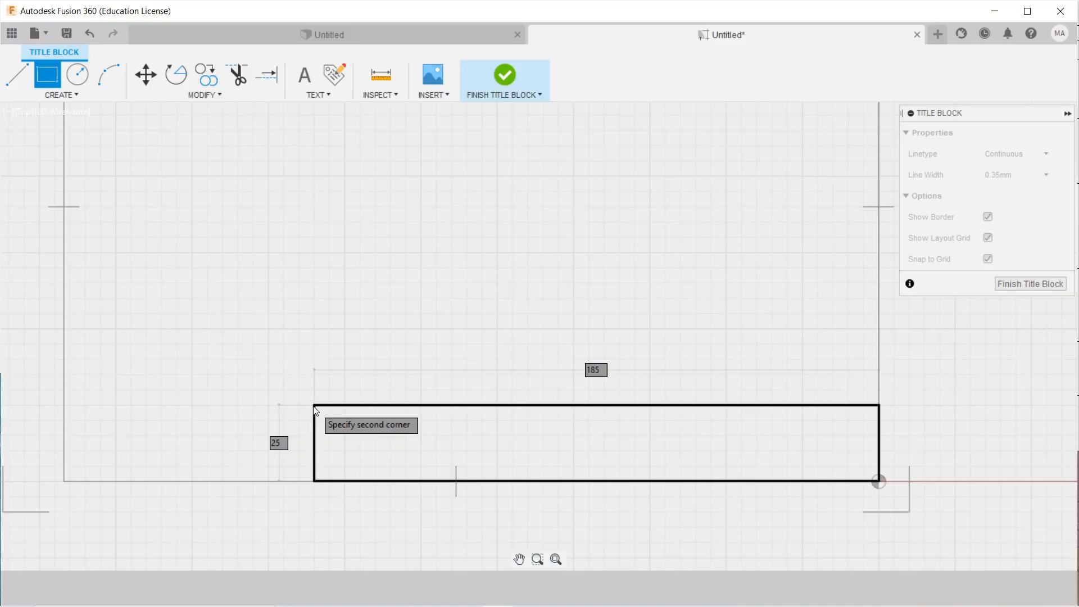
{"action": "left_click", "coordinate": [314, 406]}
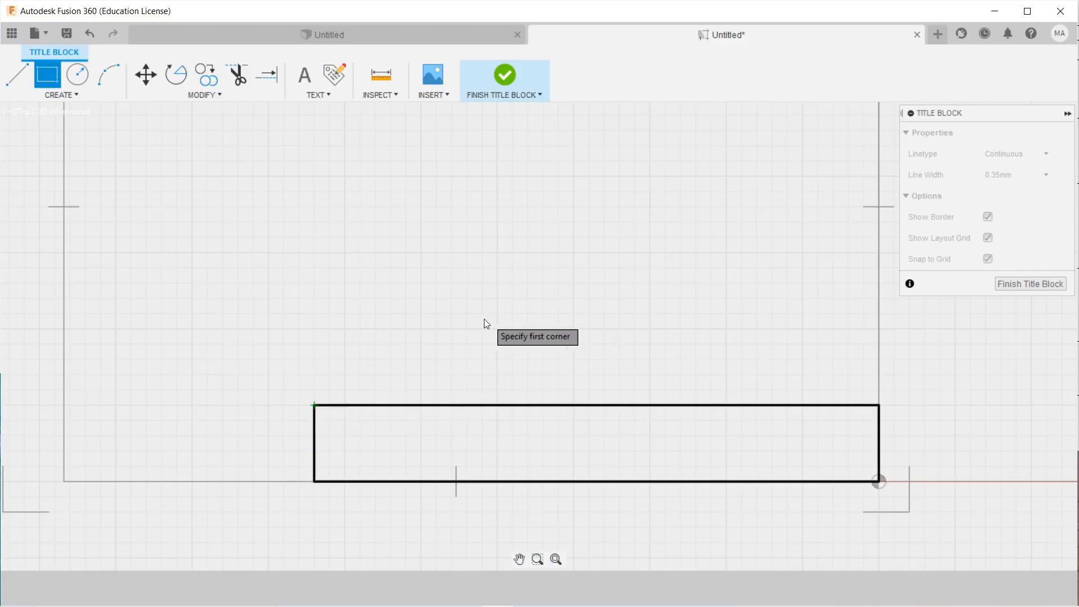
{"action": "left_click", "coordinate": [16, 75]}
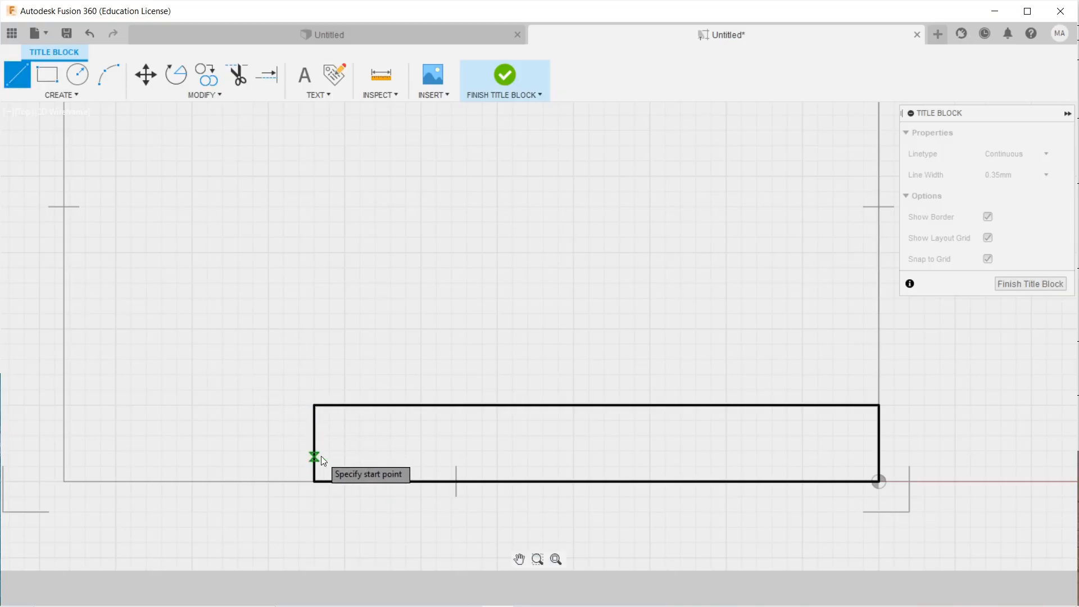
Draw a horizontal row divider 10 above the bottom edge across the whole title block.
{"action": "left_click", "coordinate": [315, 481]}
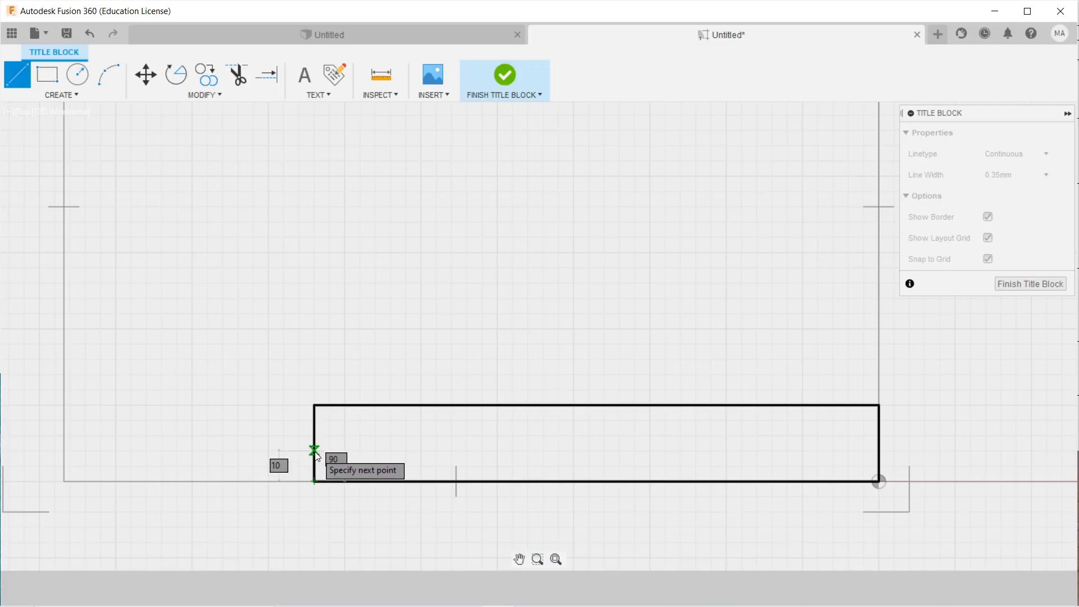
{"action": "left_click", "coordinate": [313, 452]}
{"action": "key", "text": "Return"}
{"action": "left_click", "coordinate": [314, 451]}
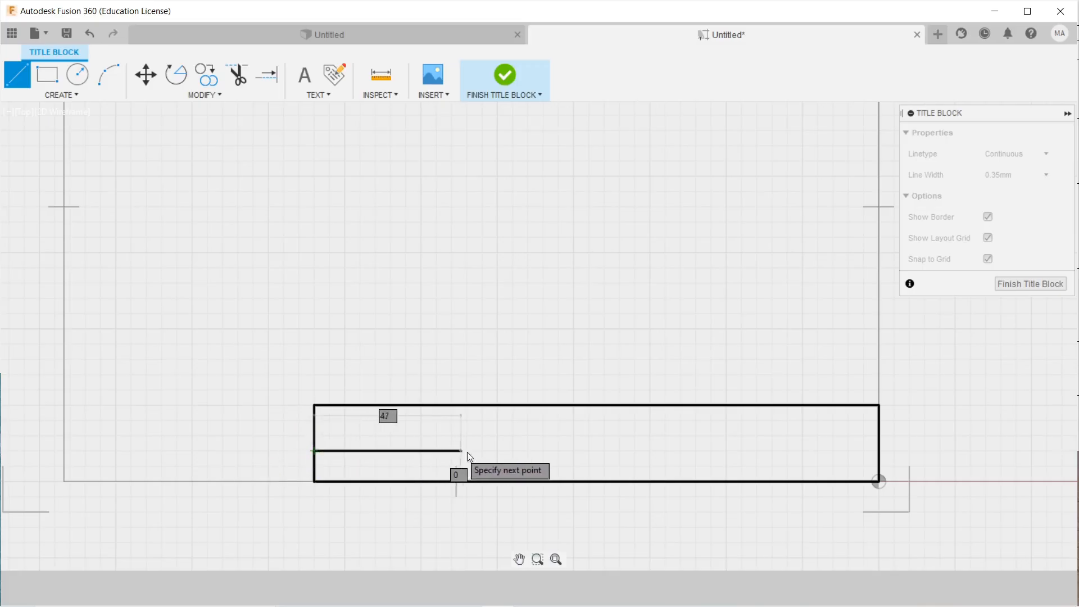
{"action": "left_click", "coordinate": [879, 451]}
{"action": "key", "text": "Return"}
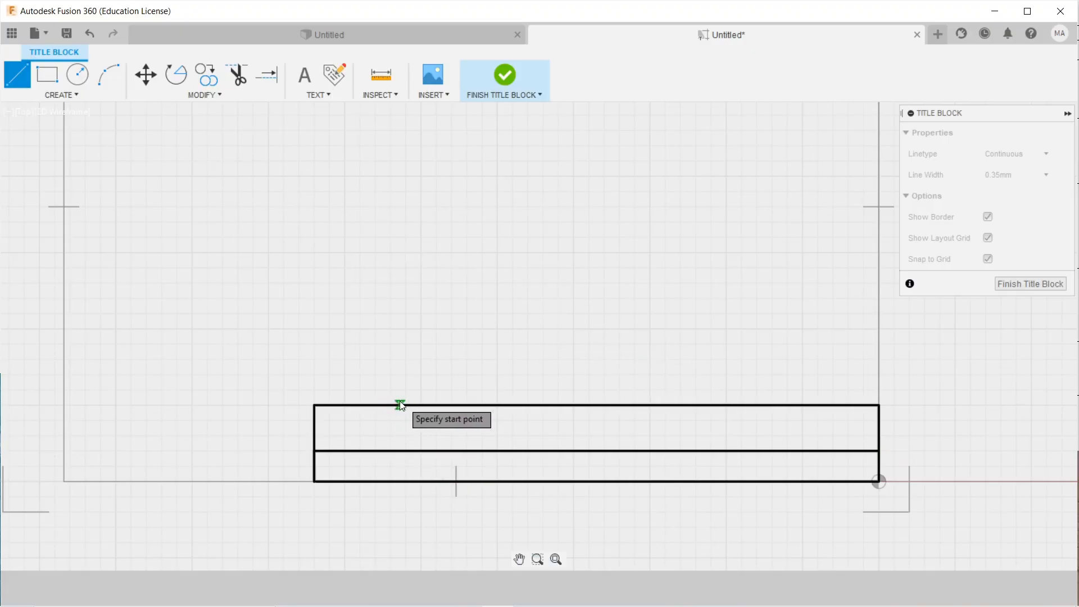
Add a short vertical divider 30 along the top edge, down to the middle line.
{"action": "left_click", "coordinate": [315, 405]}
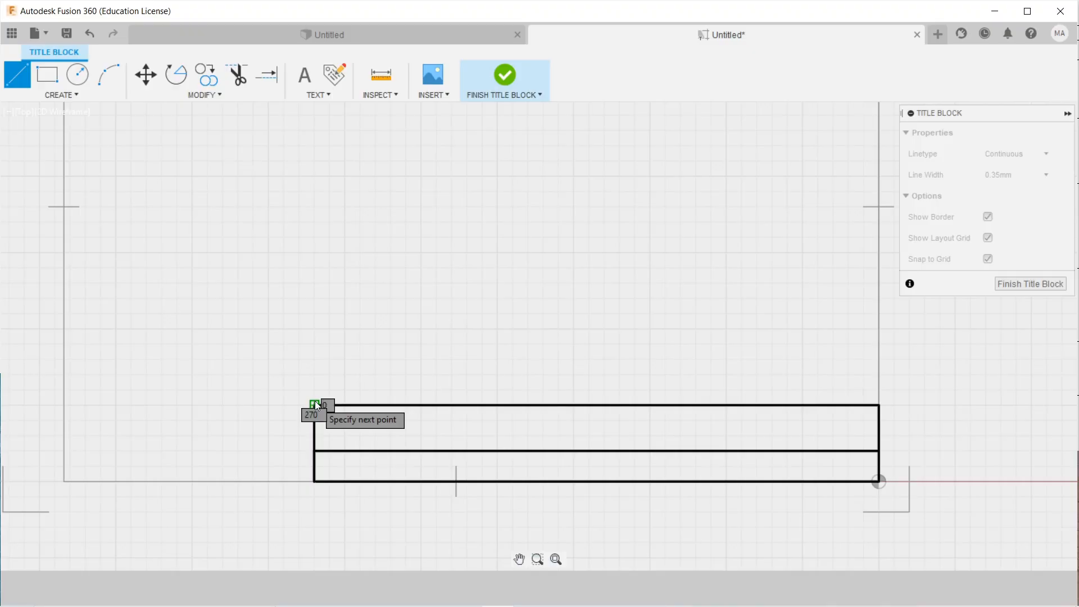
{"action": "left_click", "coordinate": [406, 406]}
{"action": "key", "text": "Return"}
{"action": "left_click", "coordinate": [405, 406]}
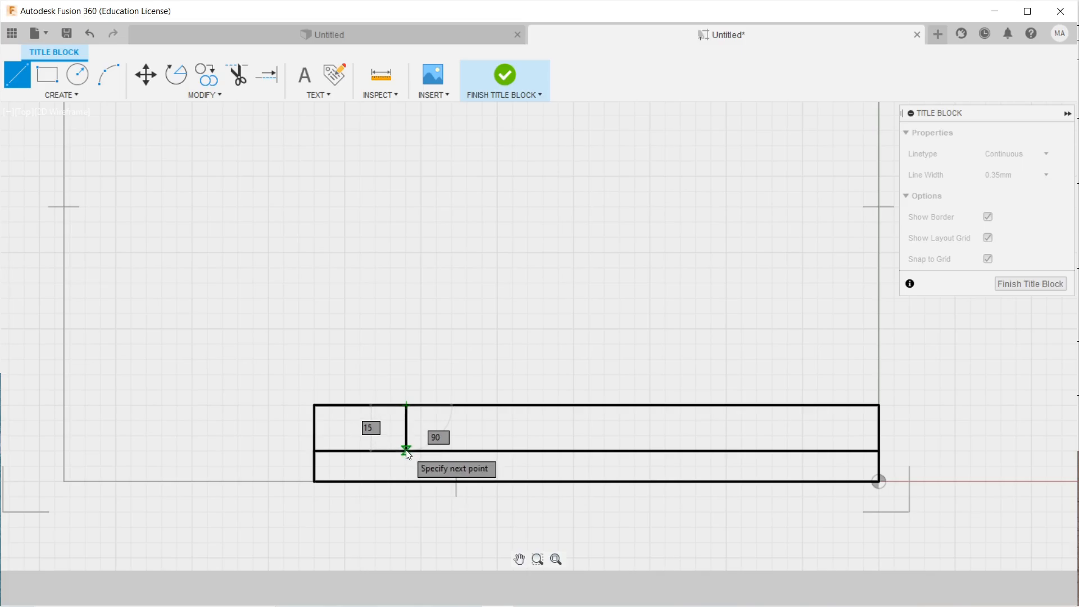
{"action": "left_click", "coordinate": [406, 451]}
{"action": "key", "text": "Return"}
Add a full-height vertical divider a further 41 along the top edge.
{"action": "right_click", "coordinate": [414, 354]}
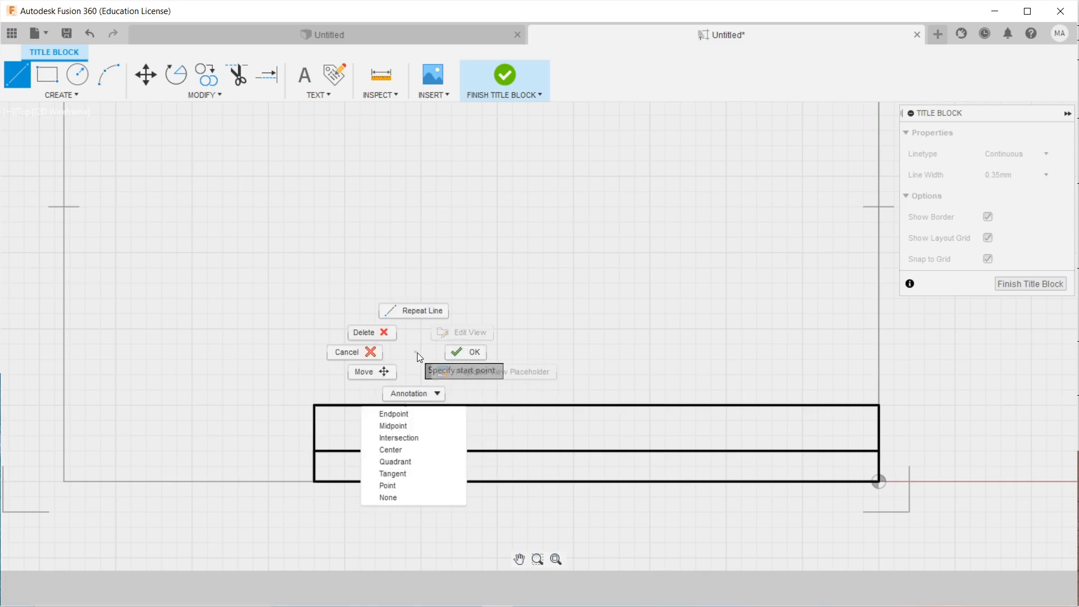
{"action": "left_click", "coordinate": [415, 308]}
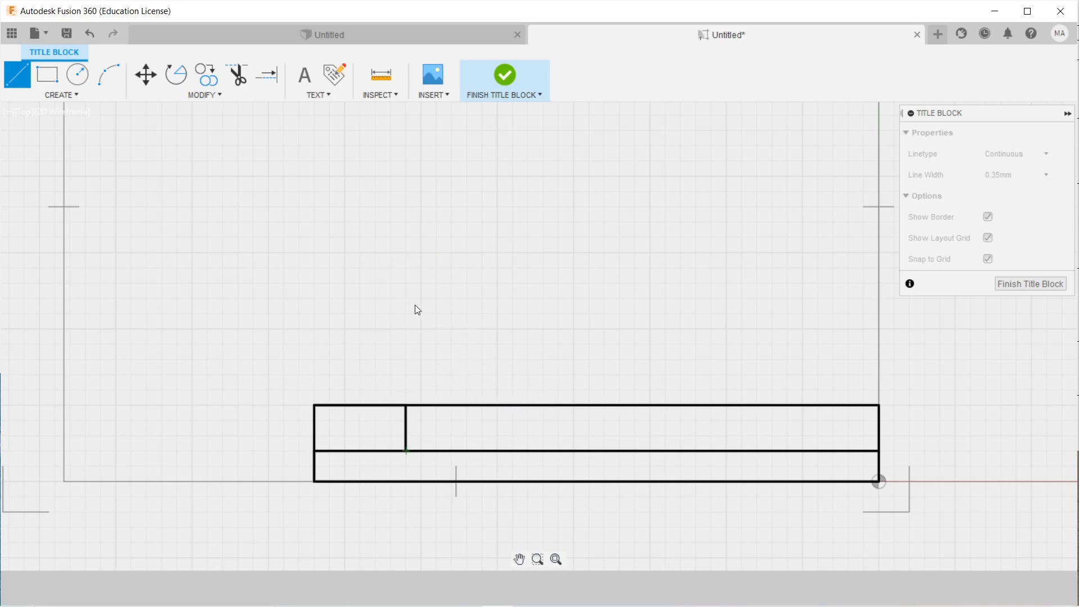
{"action": "left_click", "coordinate": [406, 404]}
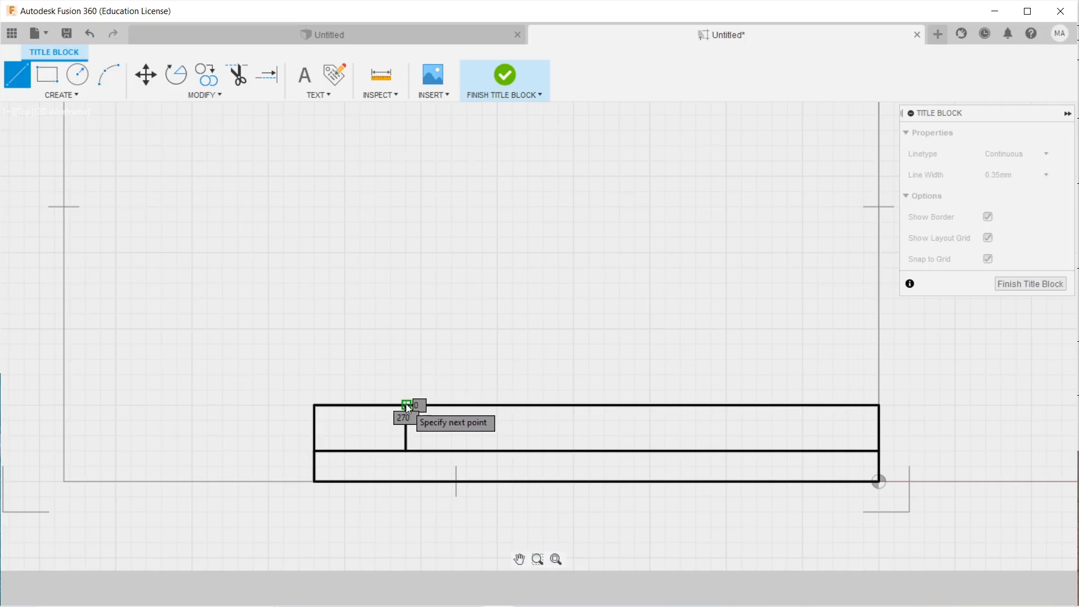
{"action": "left_click", "coordinate": [528, 405]}
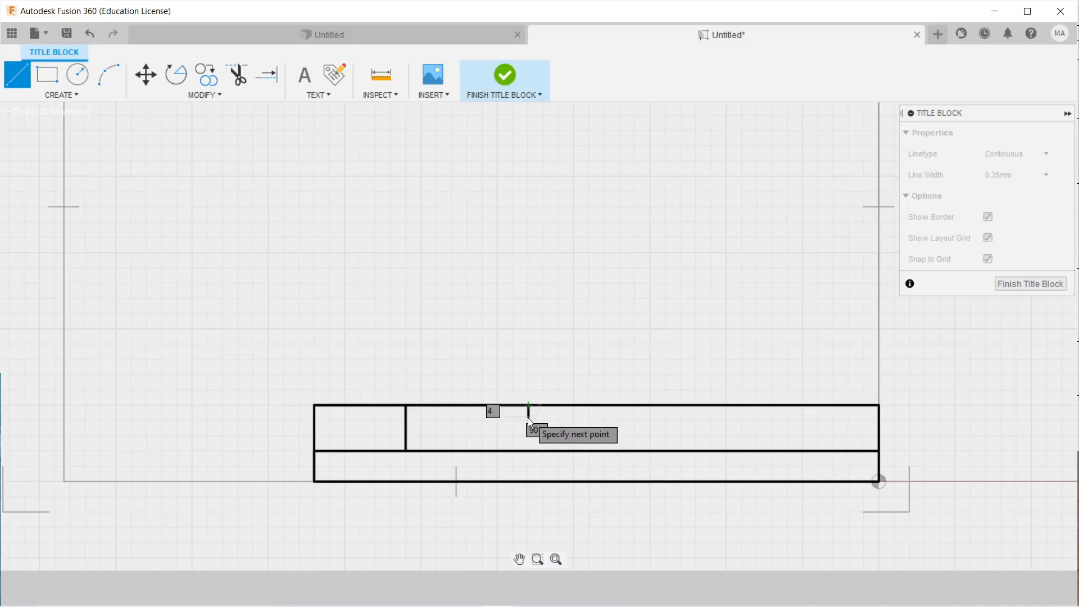
{"action": "left_click", "coordinate": [527, 482]}
{"action": "right_click", "coordinate": [561, 349]}
{"action": "left_click", "coordinate": [568, 298]}
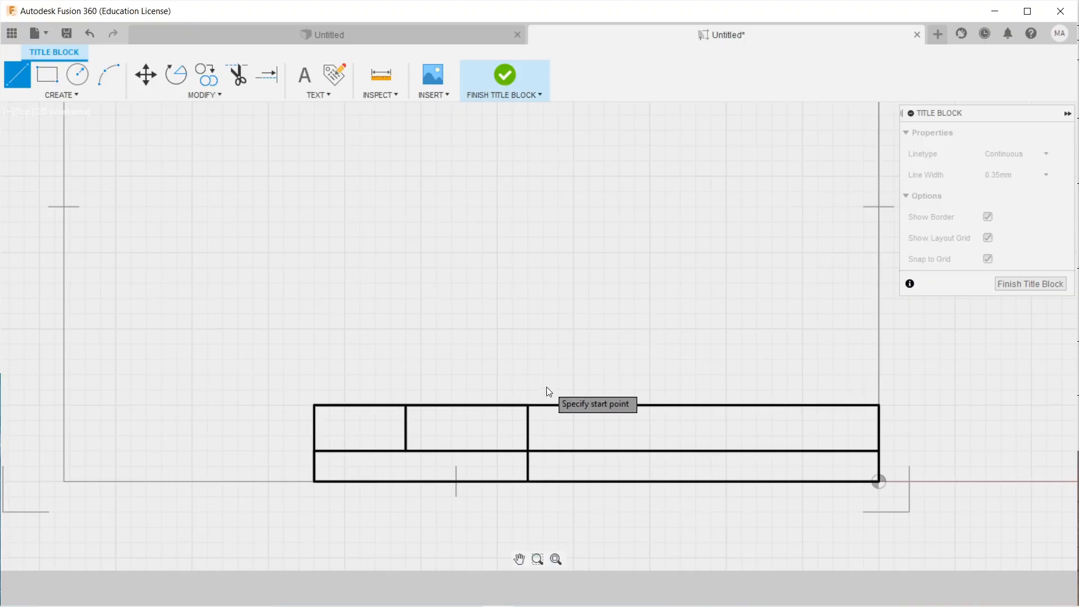
Add a full-height vertical divider a further 64 along the top edge.
{"action": "left_click", "coordinate": [527, 405]}
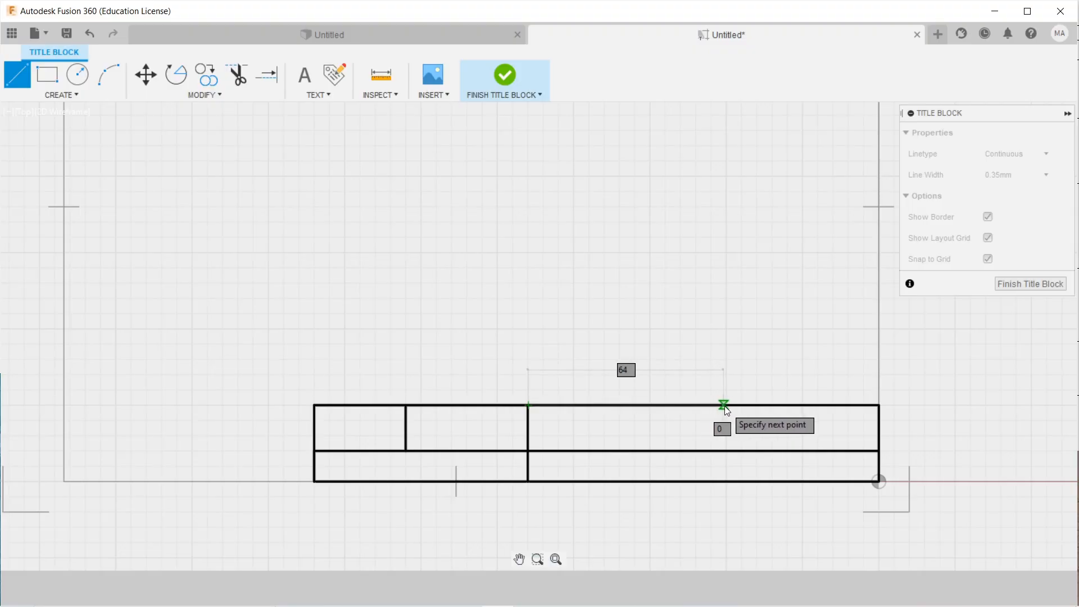
{"action": "left_click", "coordinate": [724, 406]}
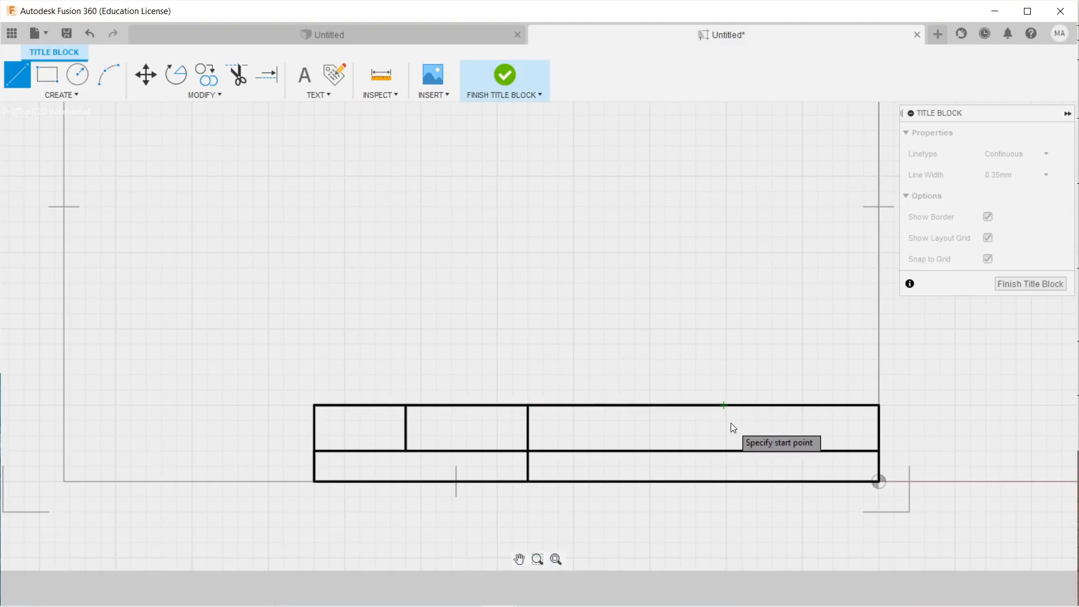
{"action": "left_click", "coordinate": [723, 481]}
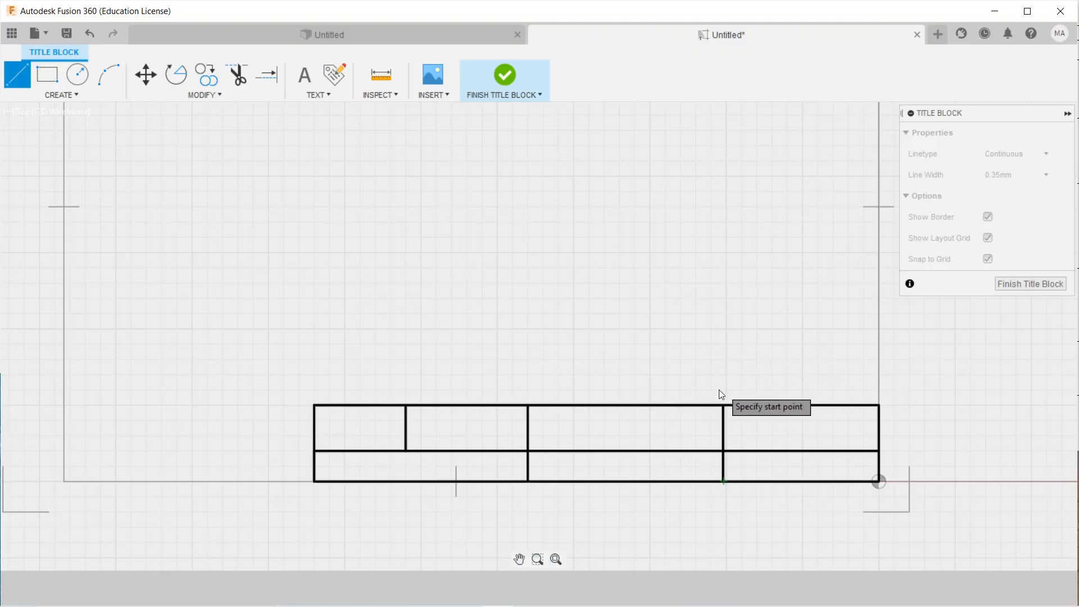
Add a short vertical about 16 left of the bottom-right corner, up to the middle line.
{"action": "left_click", "coordinate": [879, 481]}
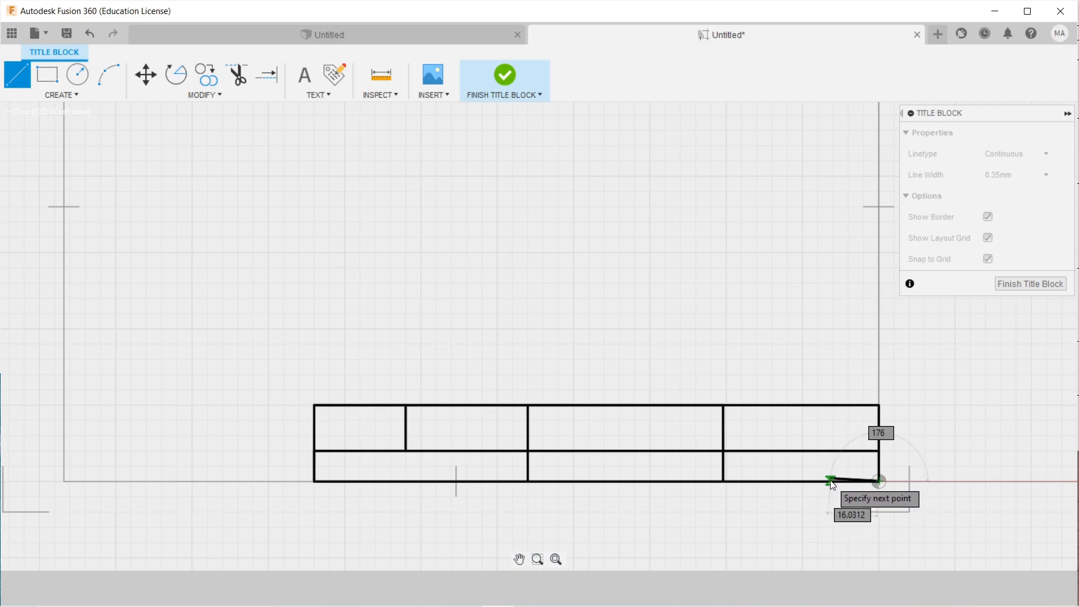
{"action": "left_click", "coordinate": [831, 481]}
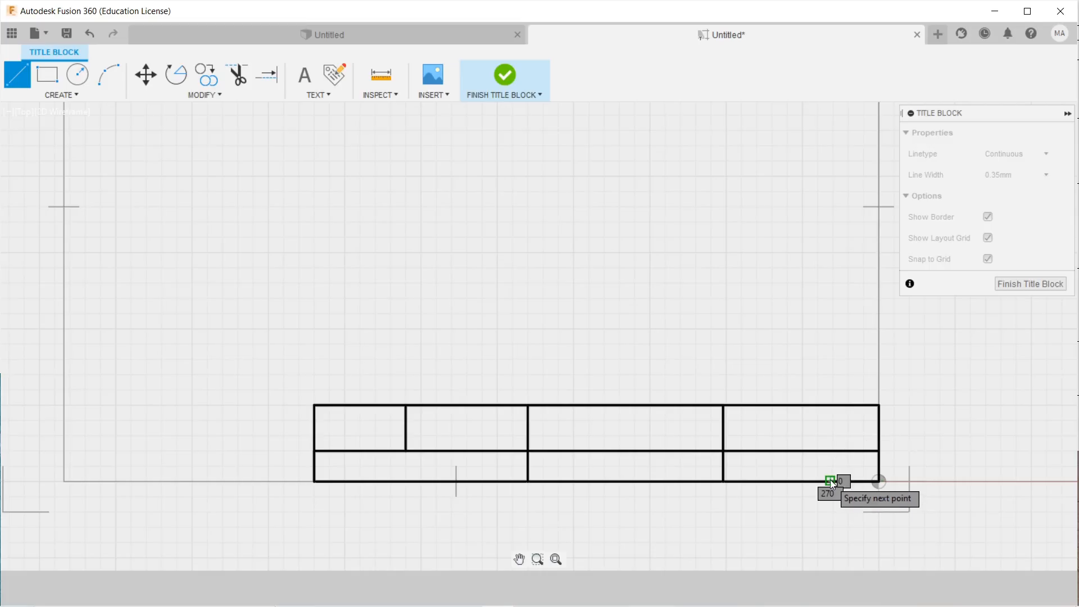
{"action": "left_click", "coordinate": [830, 450]}
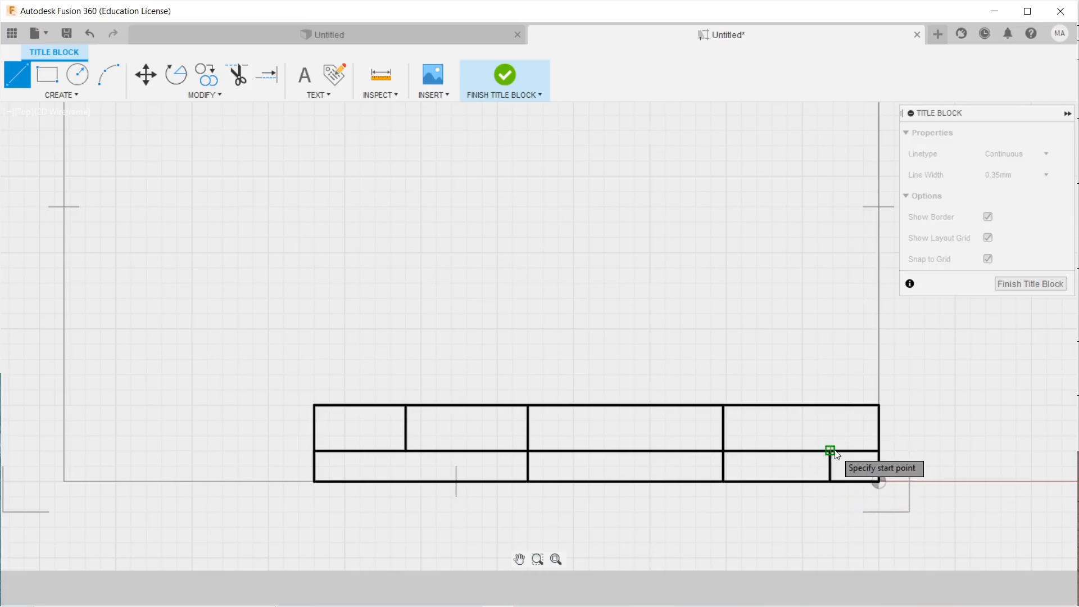
{"action": "right_click", "coordinate": [857, 419]}
{"action": "left_click", "coordinate": [898, 420]}
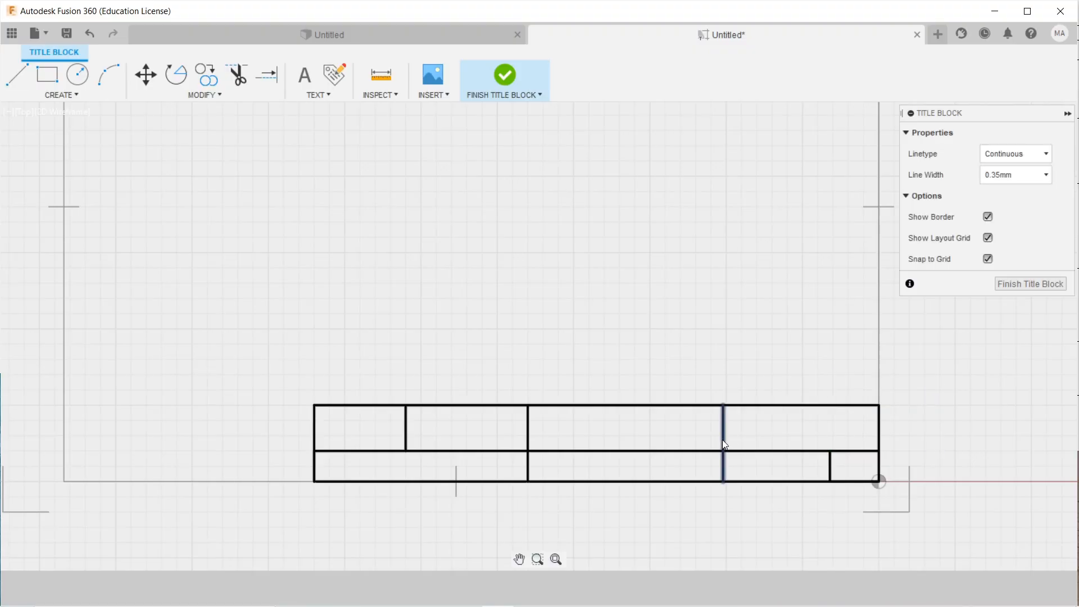
{"action": "left_click", "coordinate": [17, 74]}
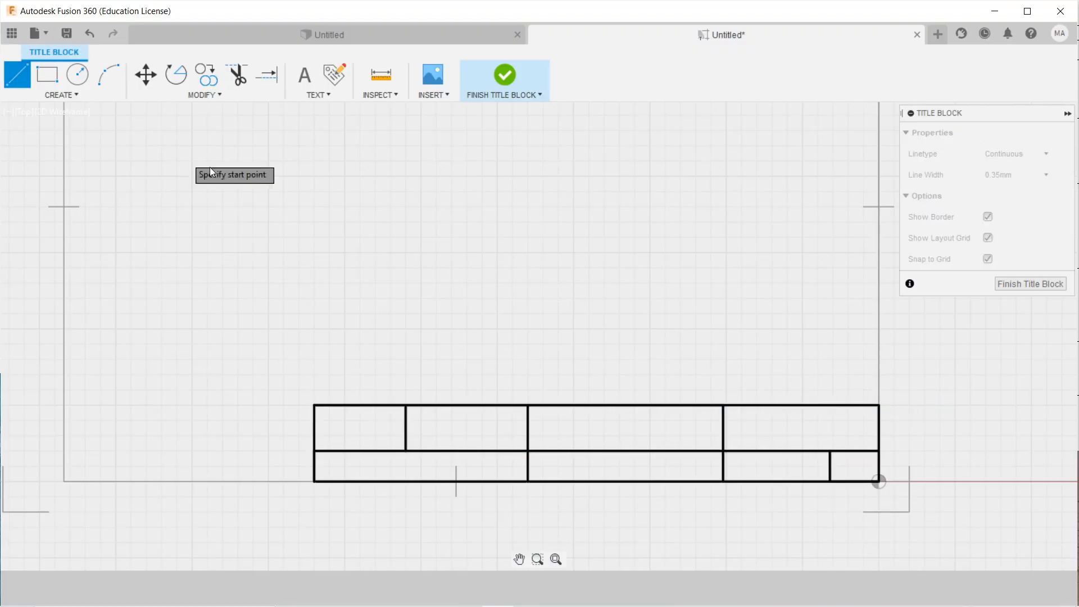
{"action": "left_click", "coordinate": [406, 406]}
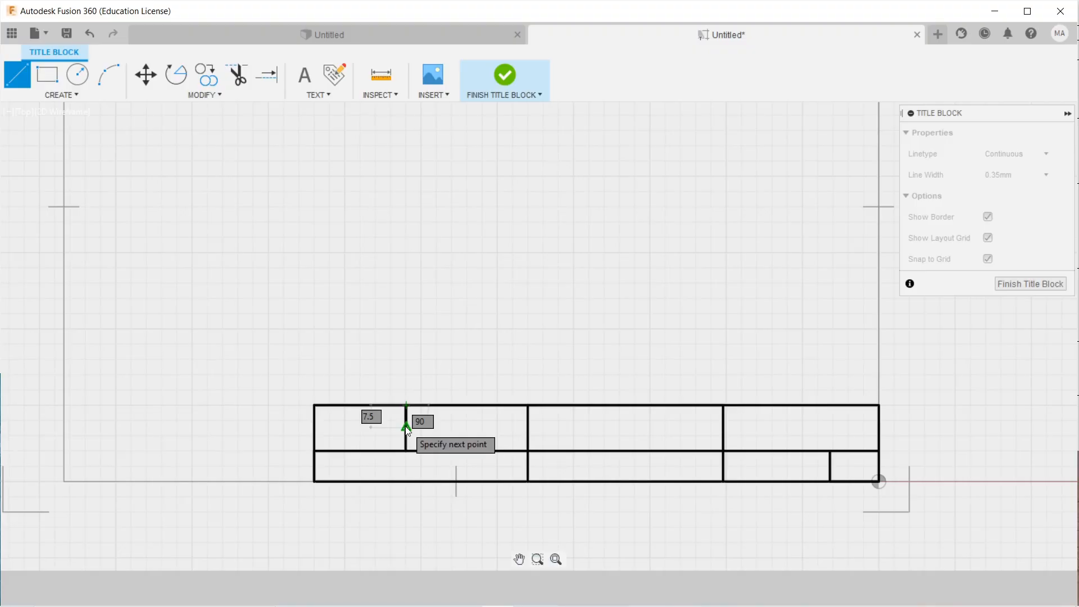
{"action": "scroll", "coordinate": [407, 430], "scroll_direction": "up", "scroll_amount": 3}
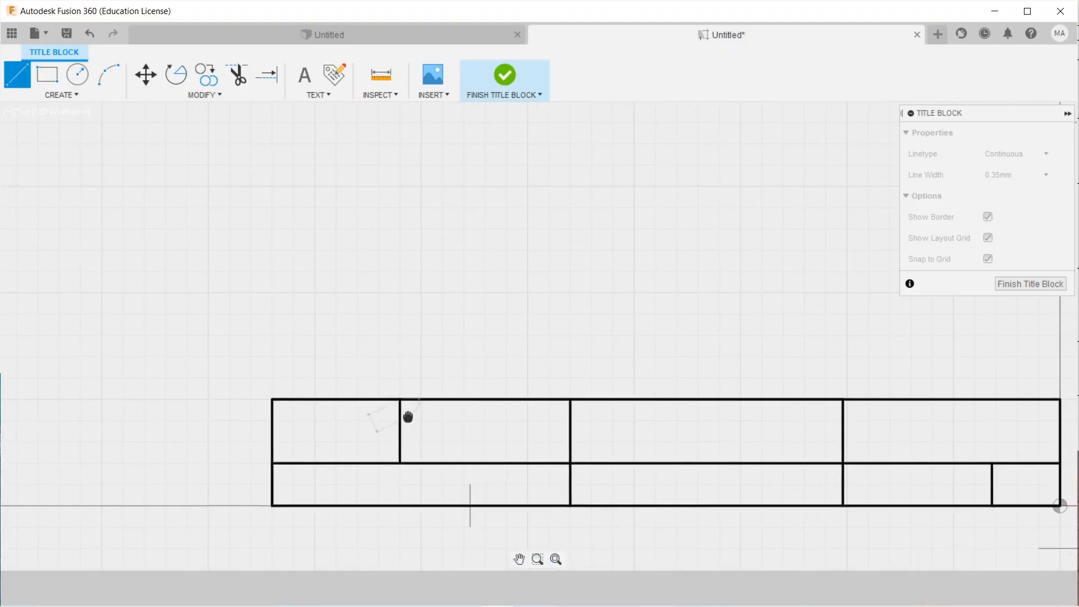
Draw the first horizontal divider across the upper middle columns.
{"action": "middle_click_drag", "start_coordinate": [407, 416], "coordinate": [310, 420]}
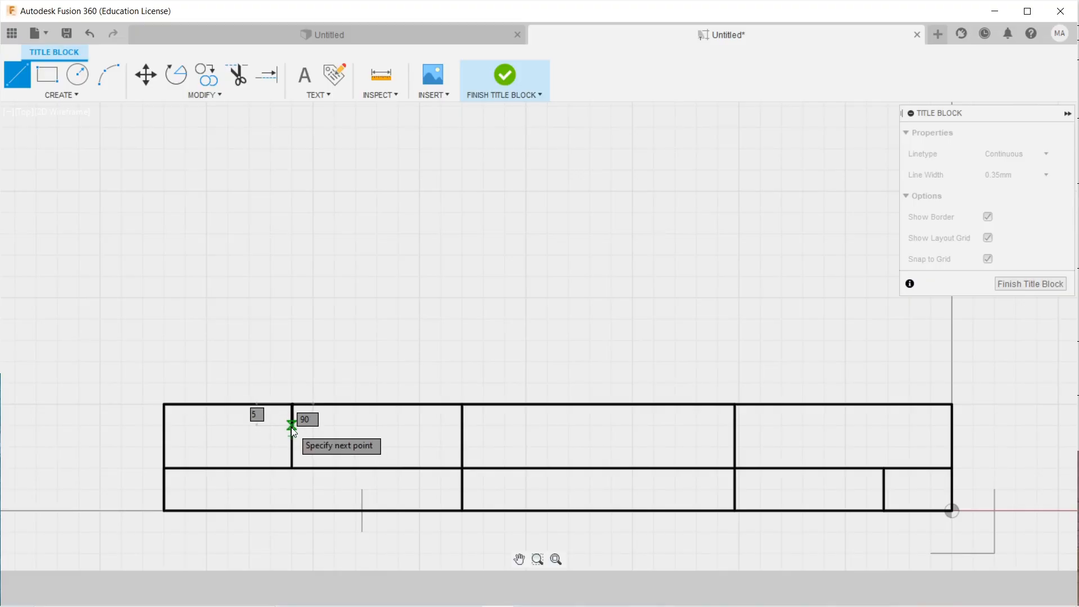
{"action": "key", "text": "Escape"}
{"action": "left_click", "coordinate": [292, 425]}
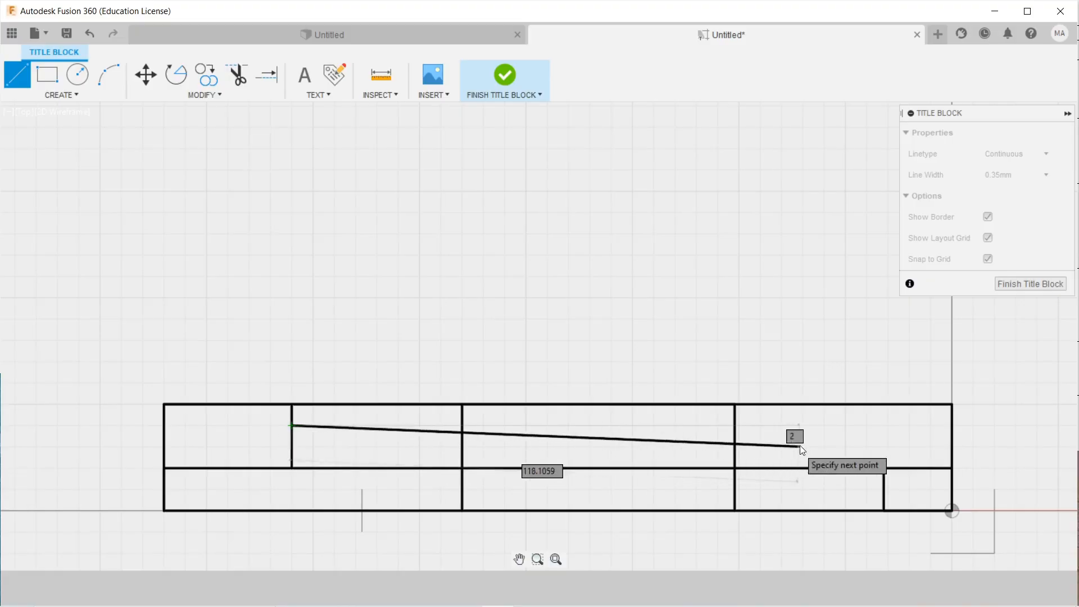
{"action": "left_click", "coordinate": [735, 426]}
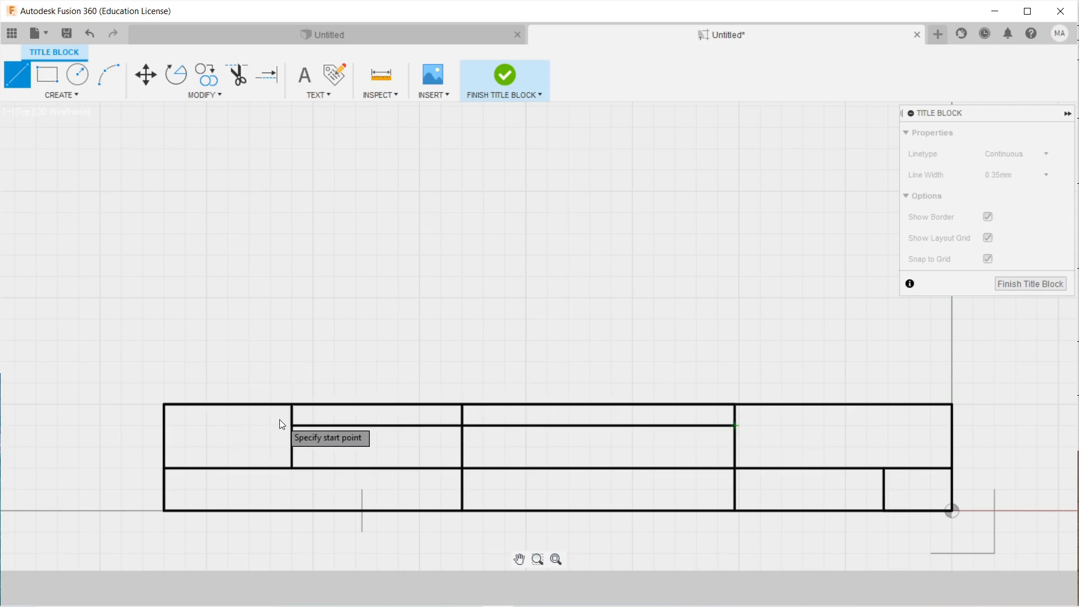
Draw a second parallel horizontal divider lower down, ending at the right column.
{"action": "left_click", "coordinate": [293, 426]}
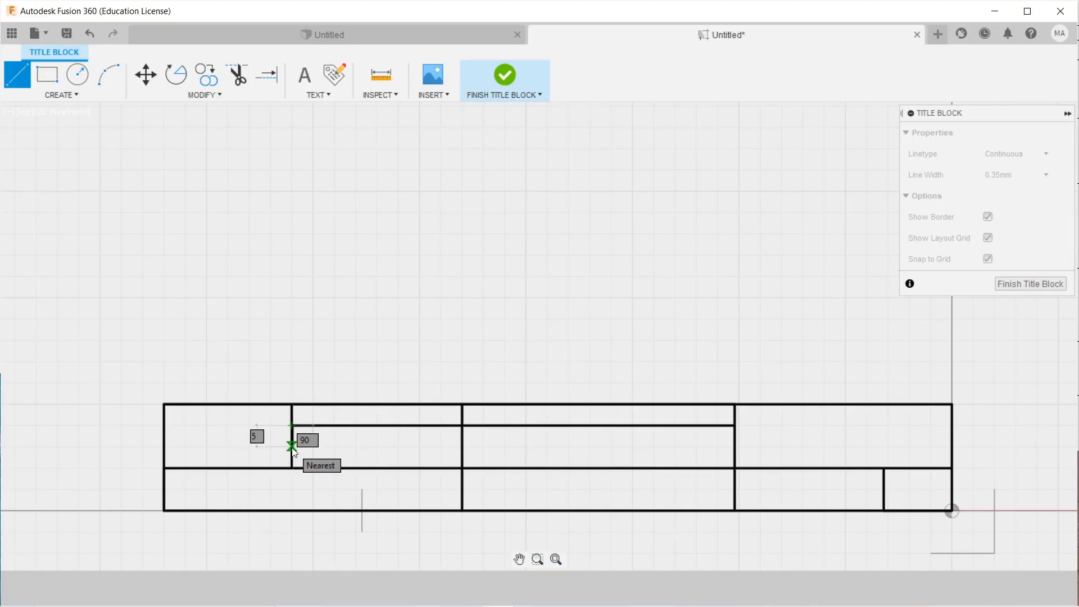
{"action": "left_click", "coordinate": [292, 447]}
{"action": "left_click", "coordinate": [293, 447]}
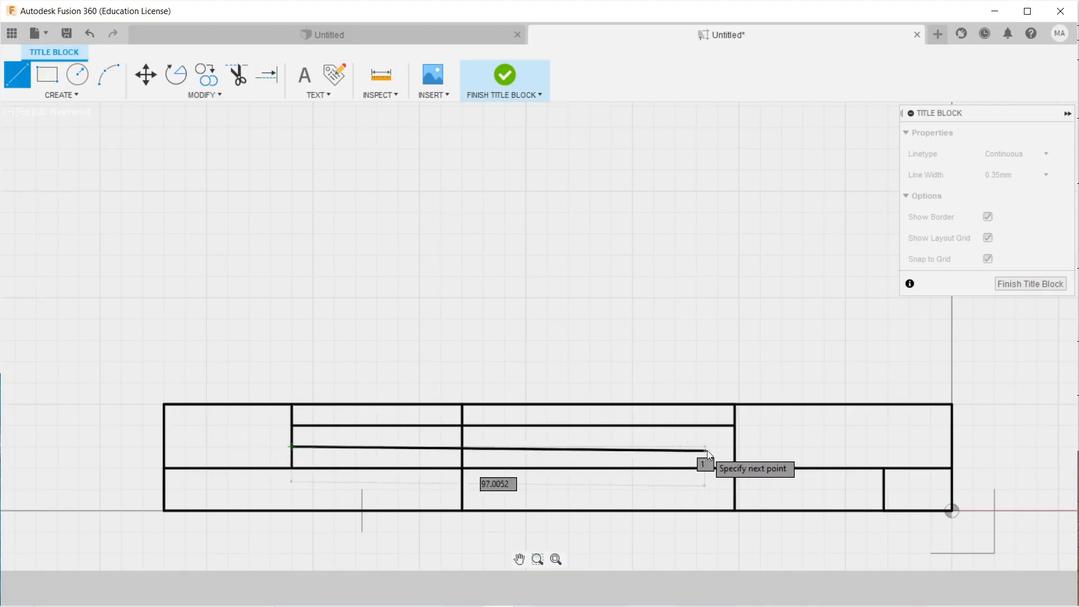
{"action": "left_click", "coordinate": [736, 447]}
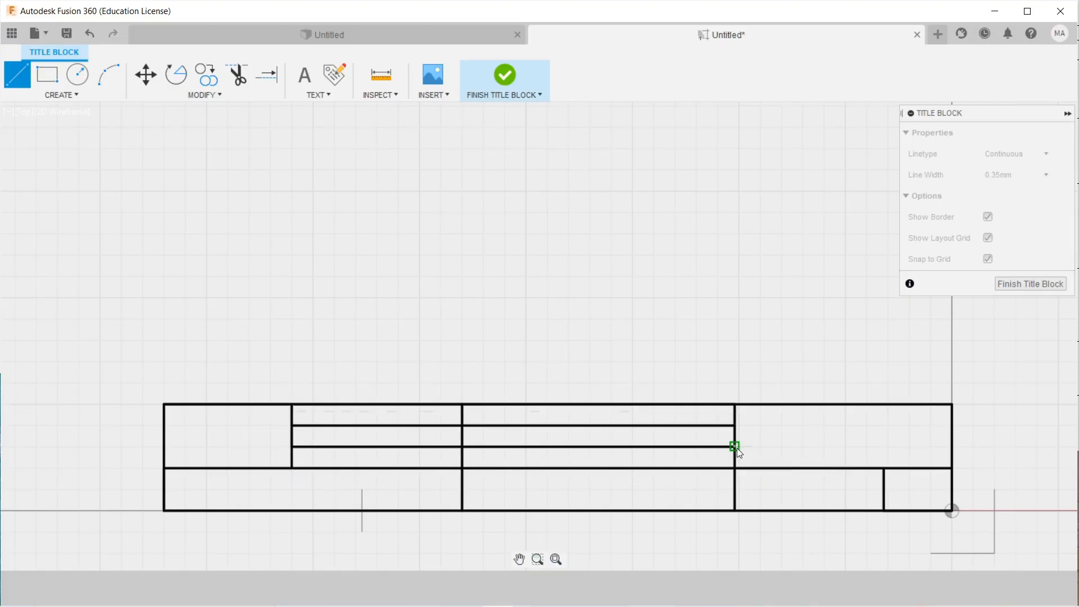
{"action": "right_click", "coordinate": [743, 298]}
{"action": "left_click", "coordinate": [774, 299]}
{"action": "scroll", "coordinate": [776, 345], "scroll_direction": "down", "scroll_amount": 3}
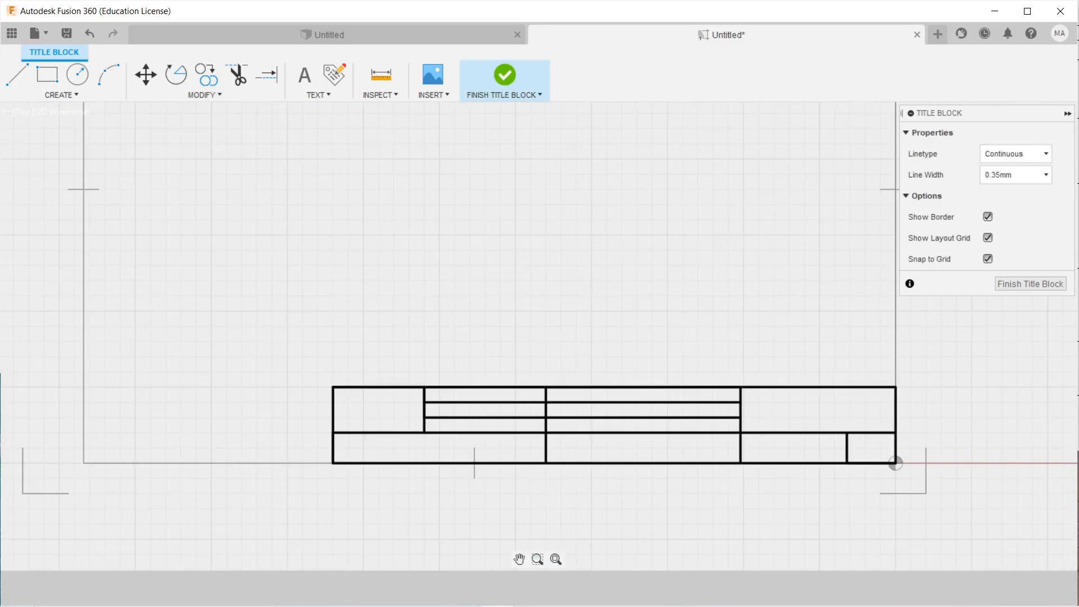
{"action": "middle_click_drag", "start_coordinate": [803, 368], "coordinate": [750, 375]}
{"action": "mouse_move", "coordinate": [375, 294]}
{"action": "middle_mouse_down"}
{"action": "mouse_move", "coordinate": [409, 291]}
{"action": "mouse_move", "coordinate": [292, 253]}
{"action": "mouse_move", "coordinate": [387, 282]}
{"action": "middle_mouse_up"}
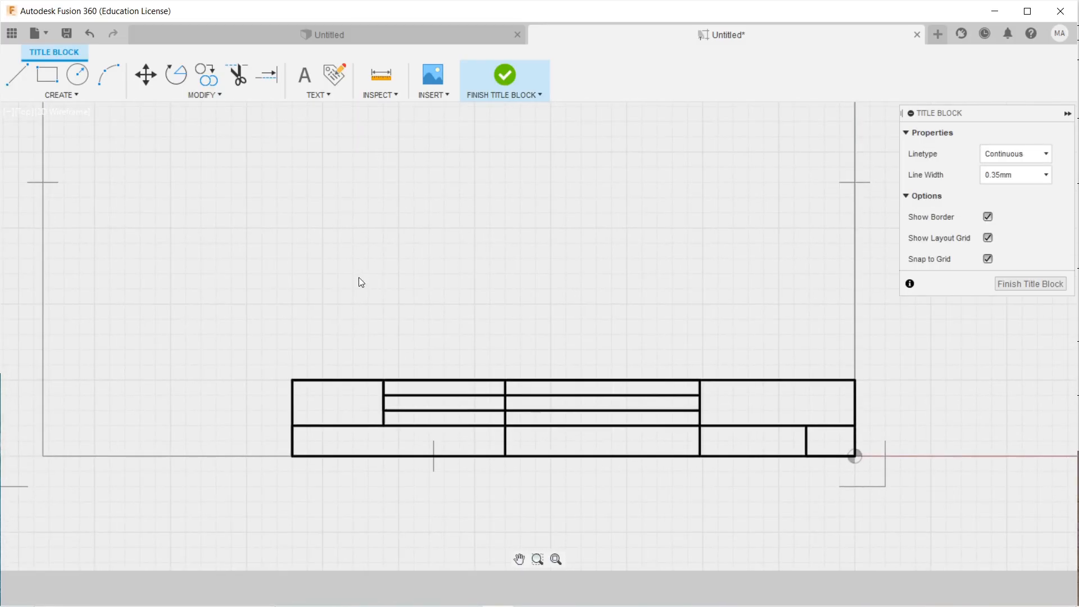
{"action": "scroll", "coordinate": [487, 304], "scroll_direction": "up", "scroll_amount": 2}
{"action": "middle_click_drag", "start_coordinate": [632, 348], "coordinate": [583, 330]}
{"action": "scroll", "coordinate": [442, 311], "scroll_direction": "up", "scroll_amount": 1}
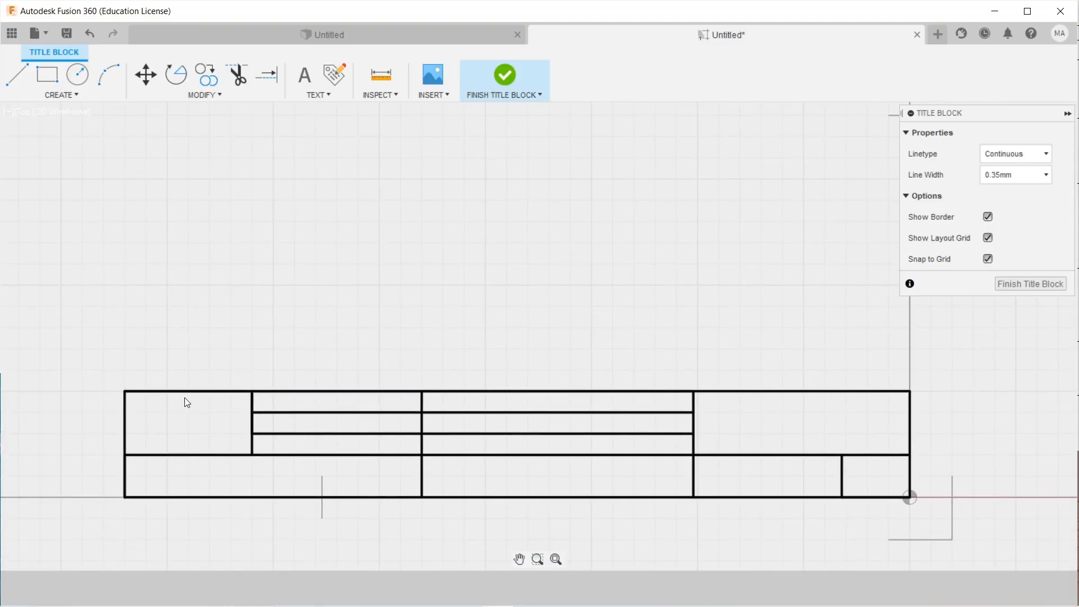
Draw a short horizontal line 7 units inward from the left border.
{"action": "left_click", "coordinate": [77, 81]}
{"action": "scroll", "coordinate": [129, 445], "scroll_direction": "up", "scroll_amount": 2}
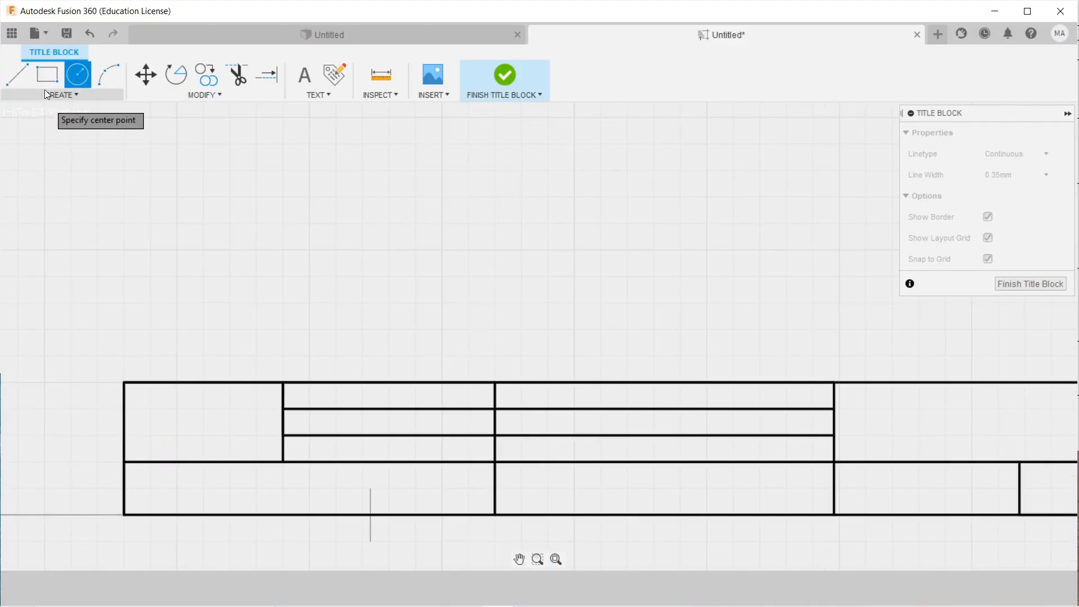
{"action": "key", "text": "l"}
{"action": "left_click", "coordinate": [124, 382]}
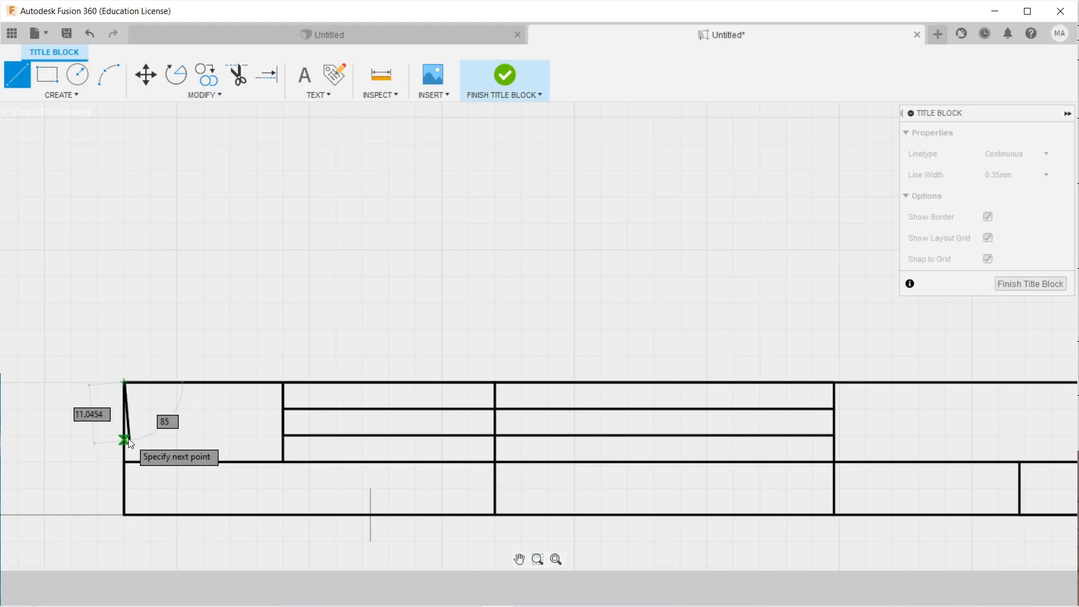
{"action": "scroll", "coordinate": [122, 436], "scroll_direction": "up", "scroll_amount": 3}
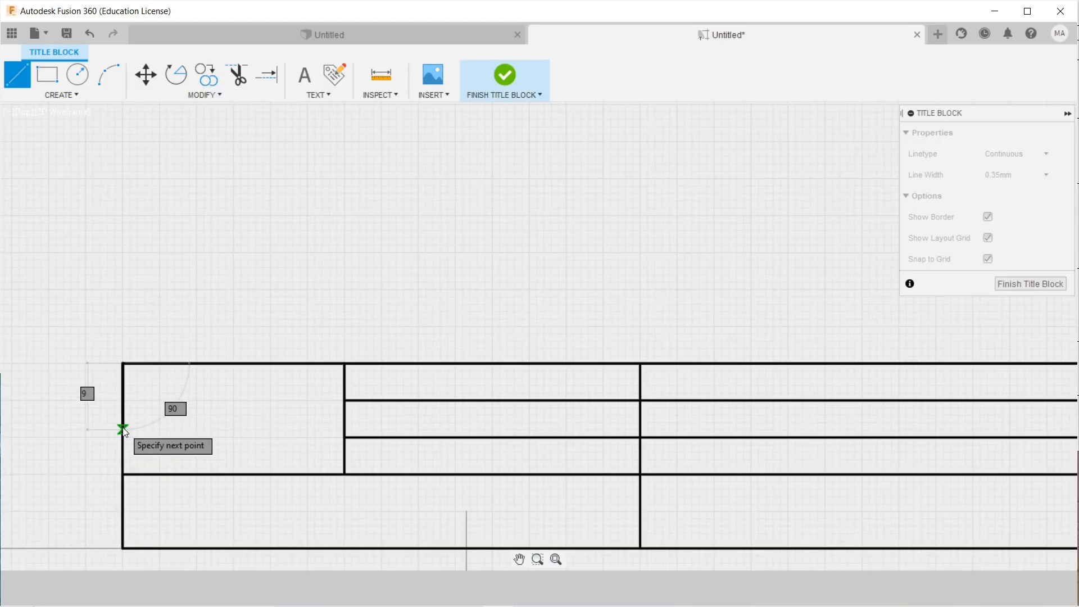
{"action": "scroll", "coordinate": [122, 424], "scroll_direction": "up", "scroll_amount": 1}
{"action": "left_click", "coordinate": [121, 425]}
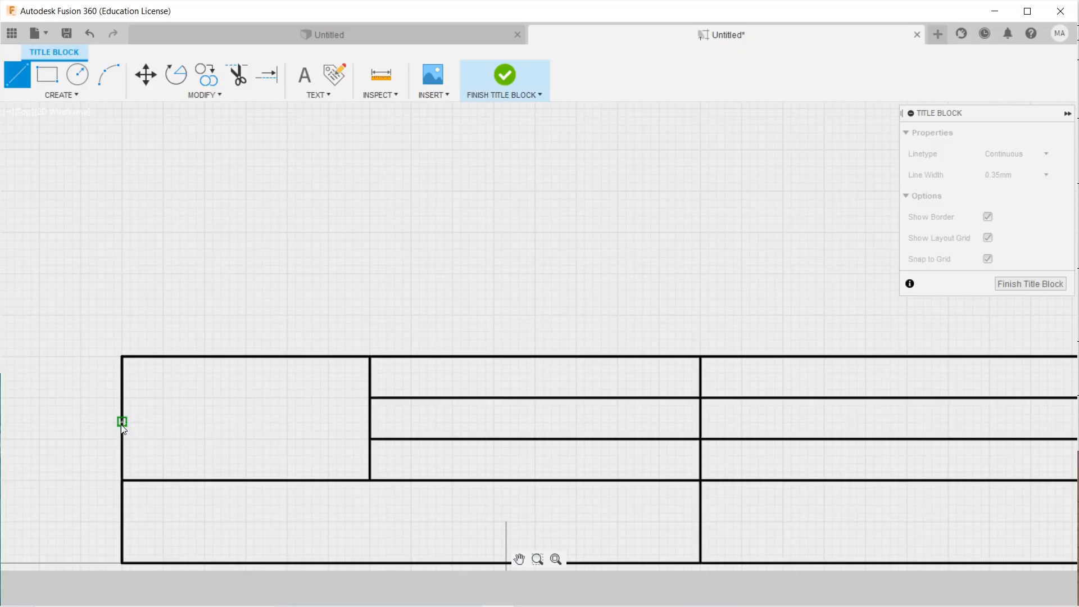
{"action": "left_click", "coordinate": [122, 422]}
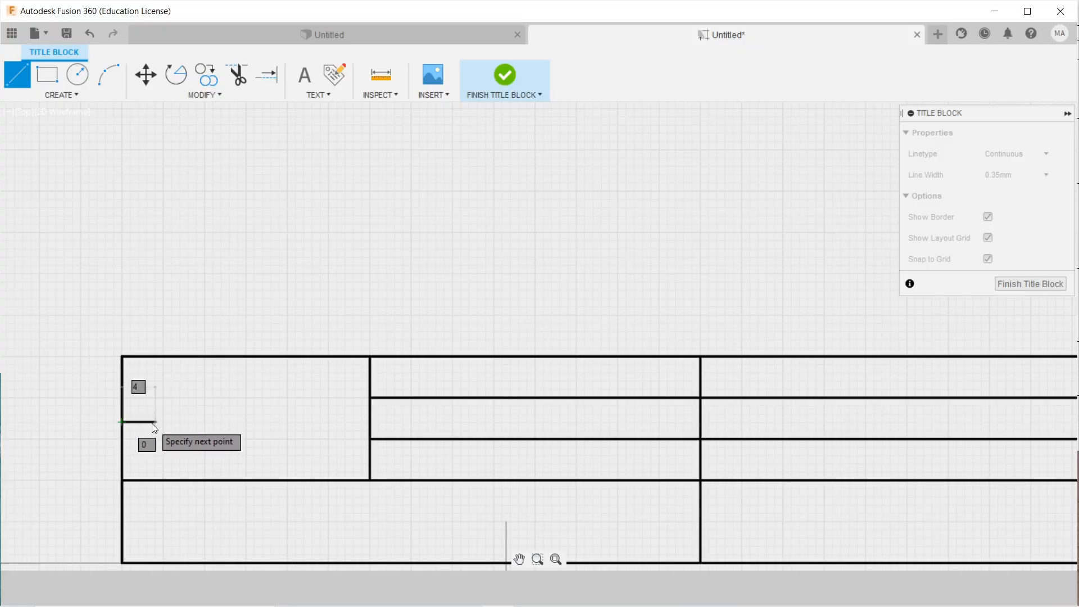
{"action": "left_click", "coordinate": [190, 423]}
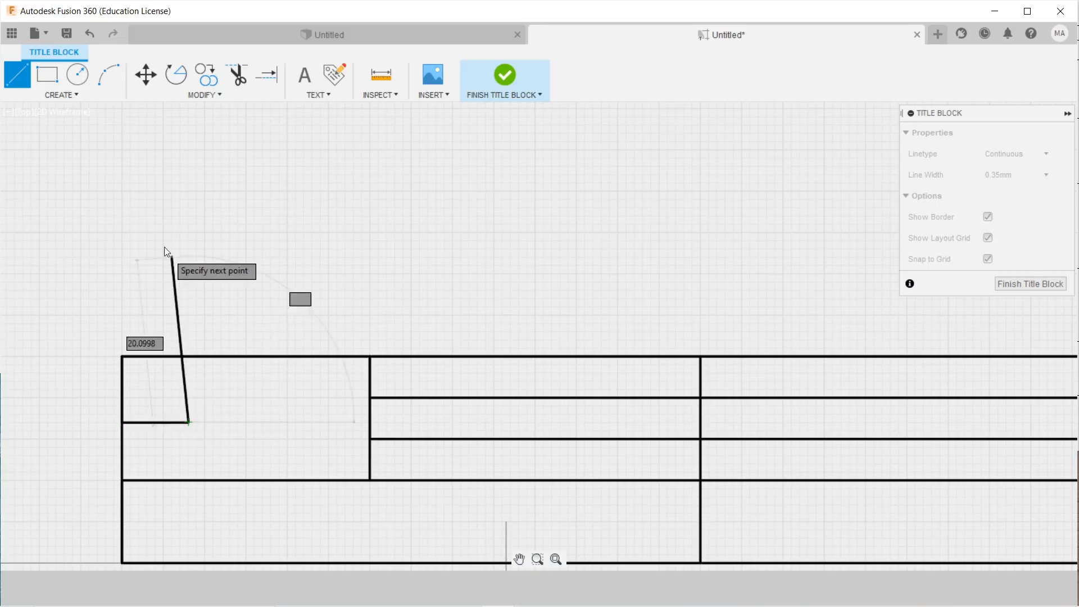
{"action": "right_click", "coordinate": [163, 256]}
{"action": "left_click", "coordinate": [205, 259]}
Draw concentric circles of radius 6 and 4 centred on the line's right end.
{"action": "left_click", "coordinate": [77, 74]}
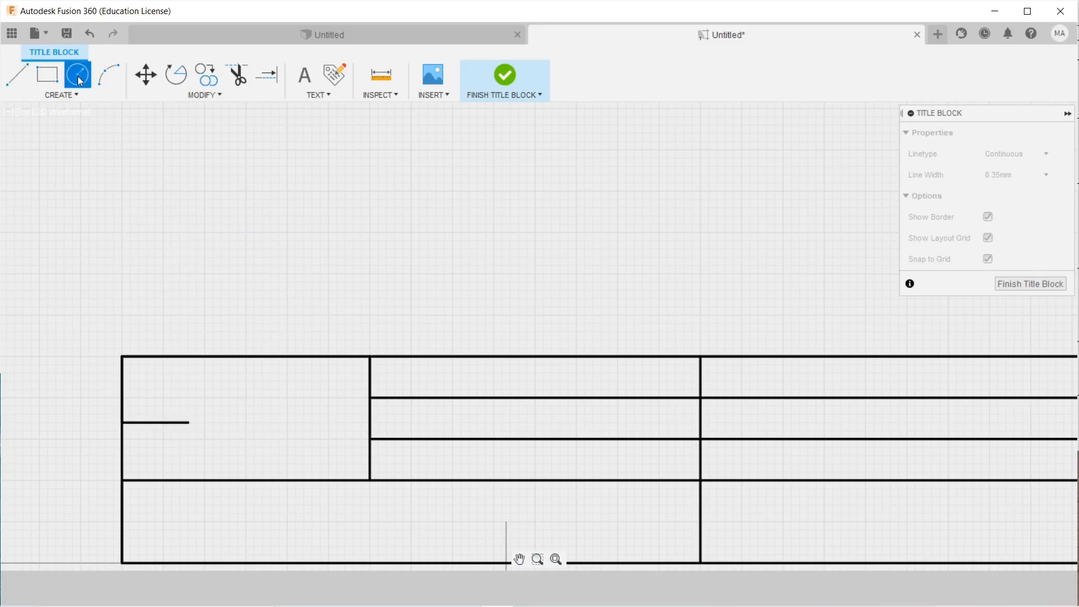
{"action": "left_click", "coordinate": [188, 423]}
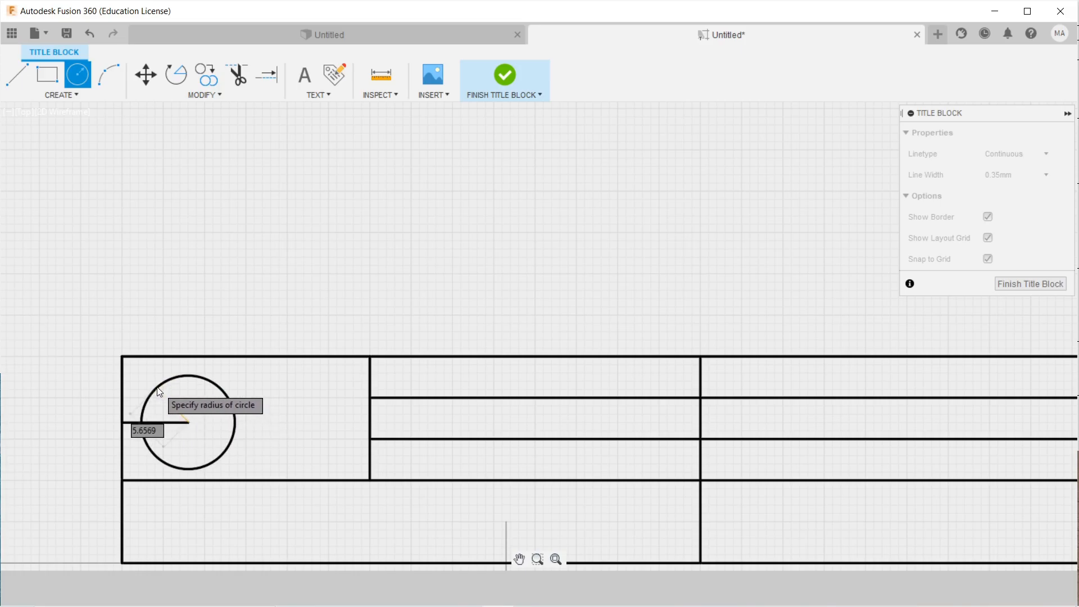
{"action": "left_click", "coordinate": [238, 430]}
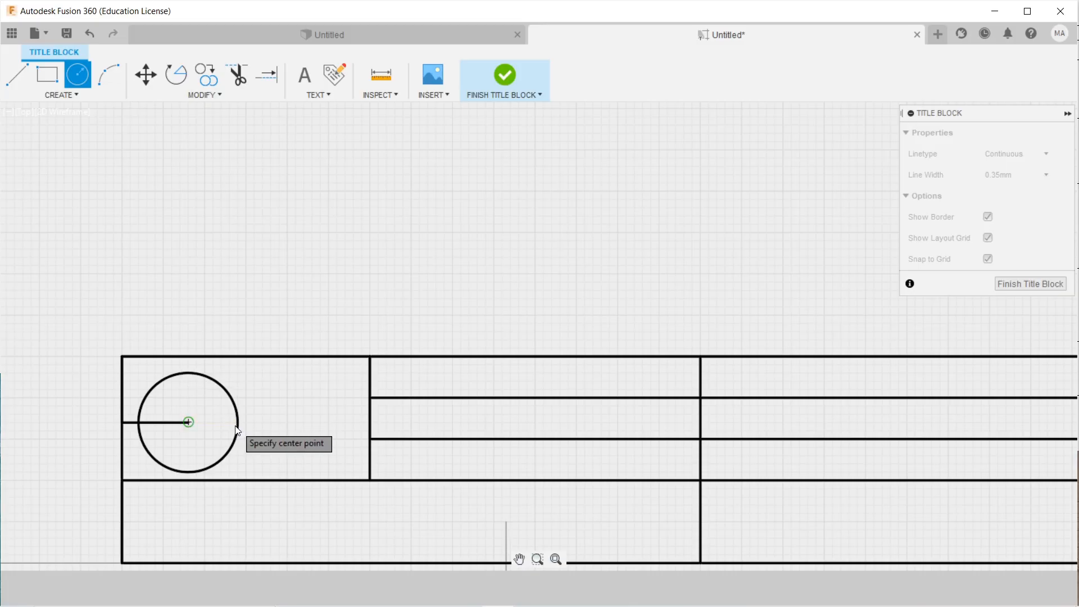
{"action": "left_click", "coordinate": [188, 422]}
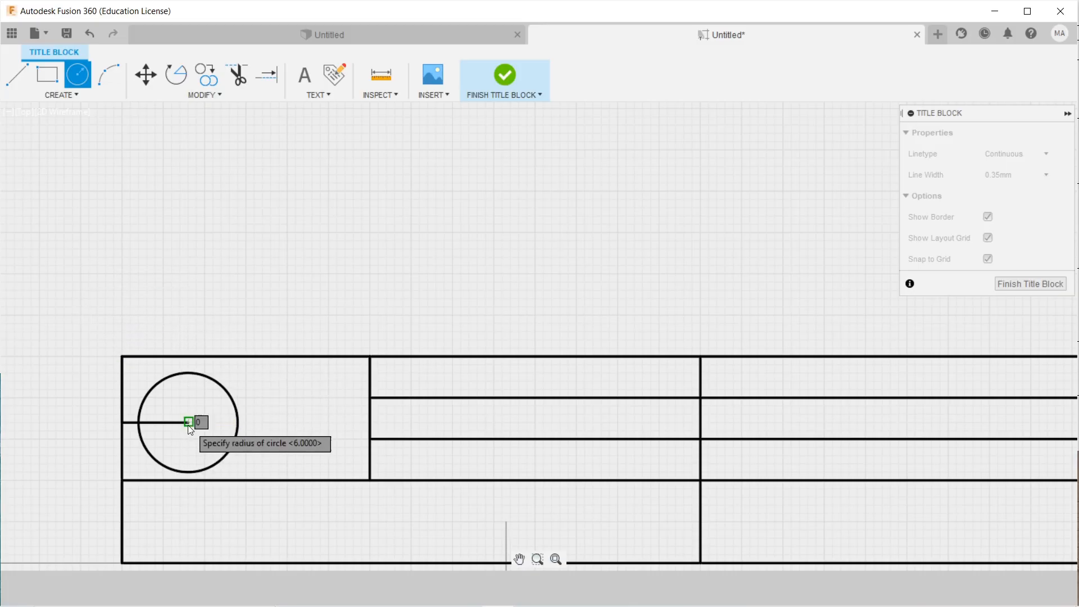
{"action": "left_click", "coordinate": [222, 422]}
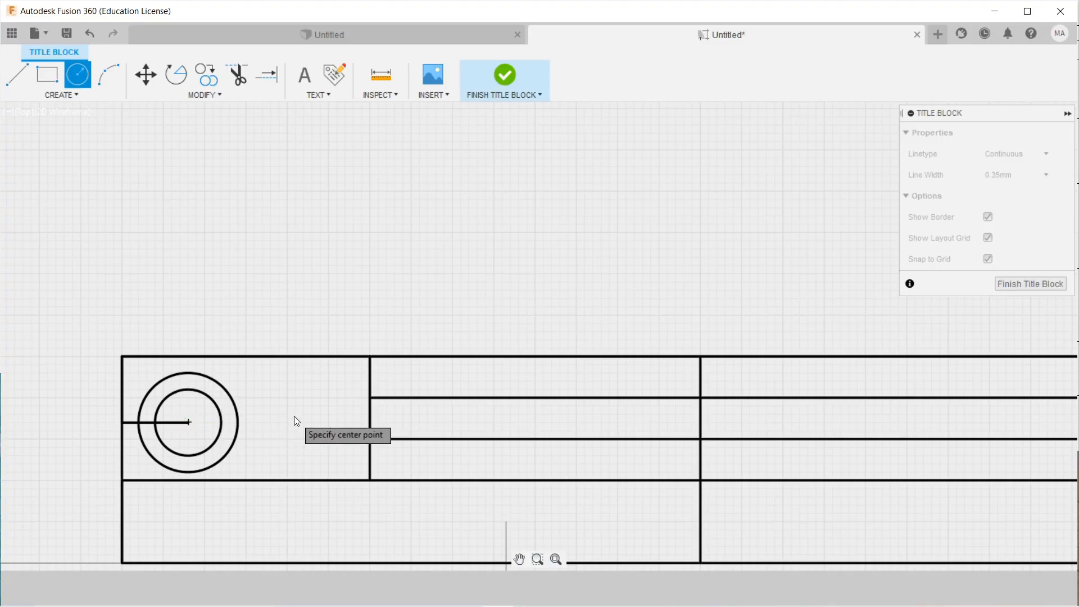
Draw an 8-unit line from the circles' centre and the tapered upper half of the trapezoid.
{"action": "left_click", "coordinate": [17, 74]}
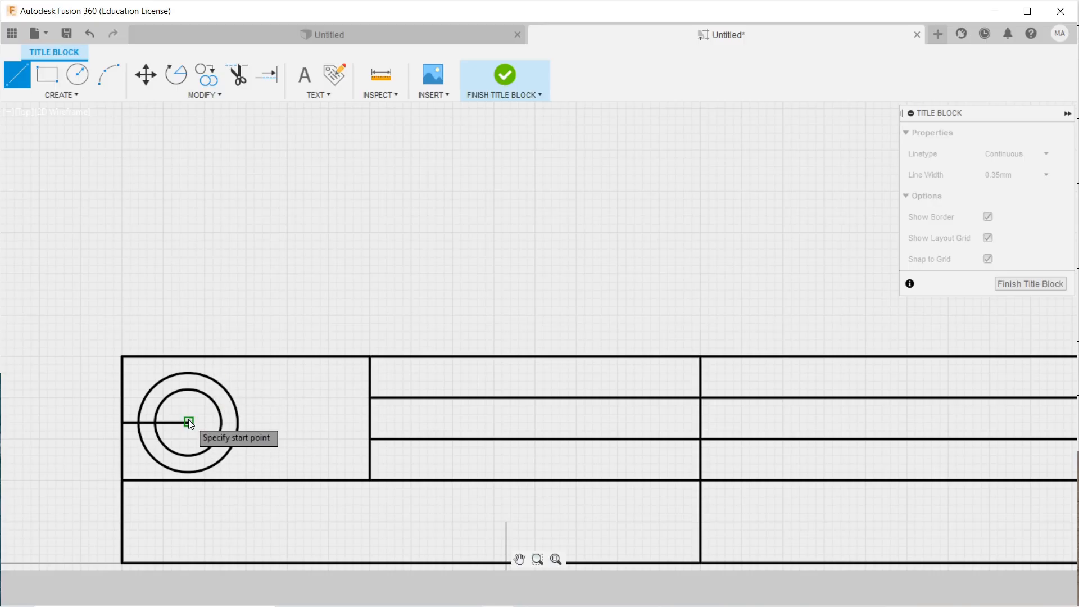
{"action": "left_click", "coordinate": [188, 421]}
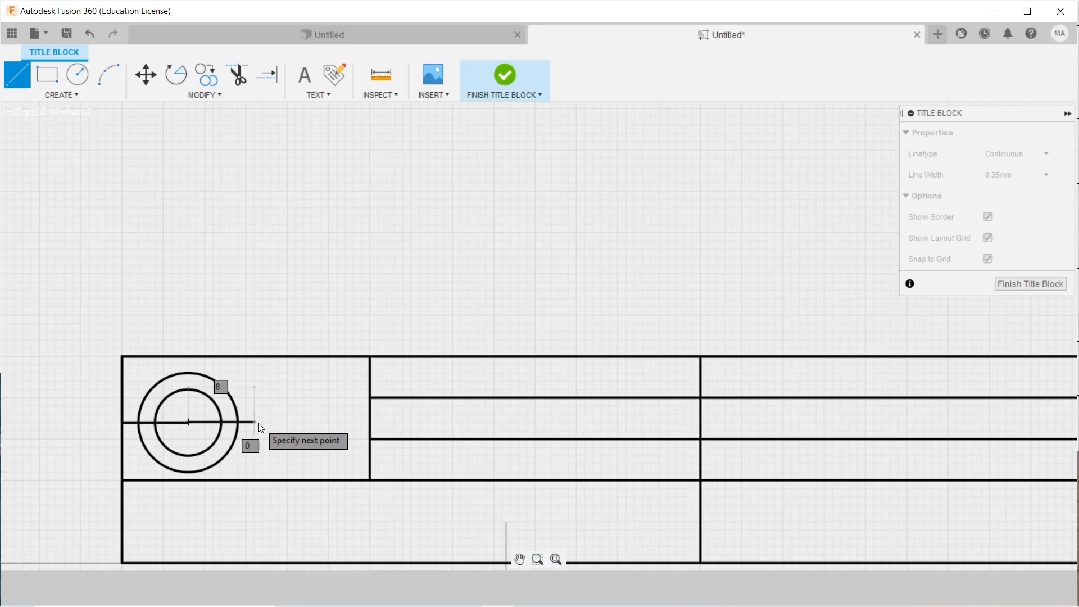
{"action": "left_click", "coordinate": [261, 422]}
{"action": "right_click", "coordinate": [265, 383]}
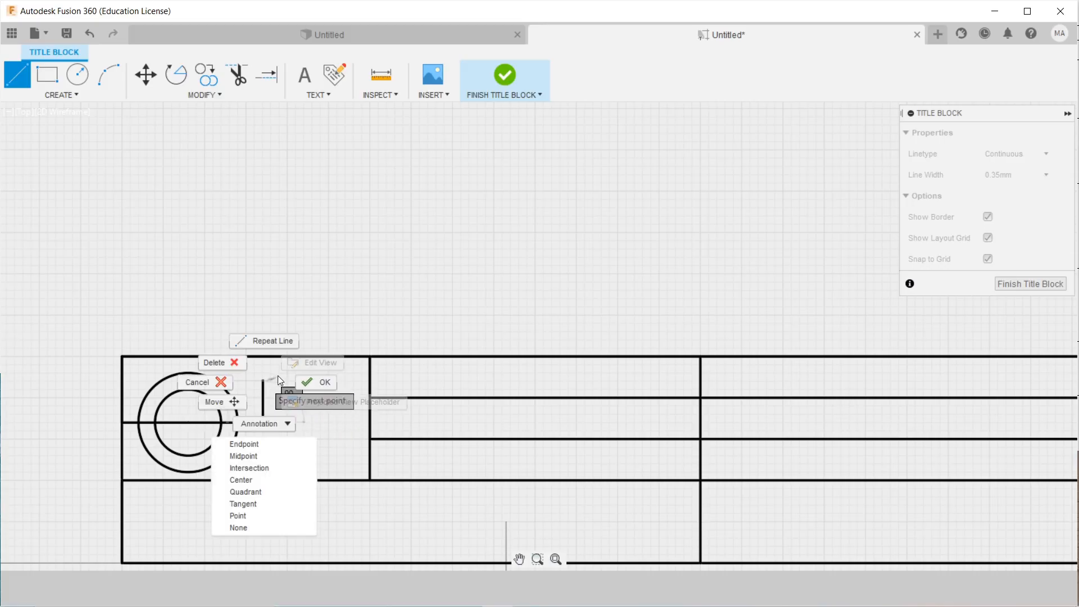
{"action": "left_click", "coordinate": [267, 380]}
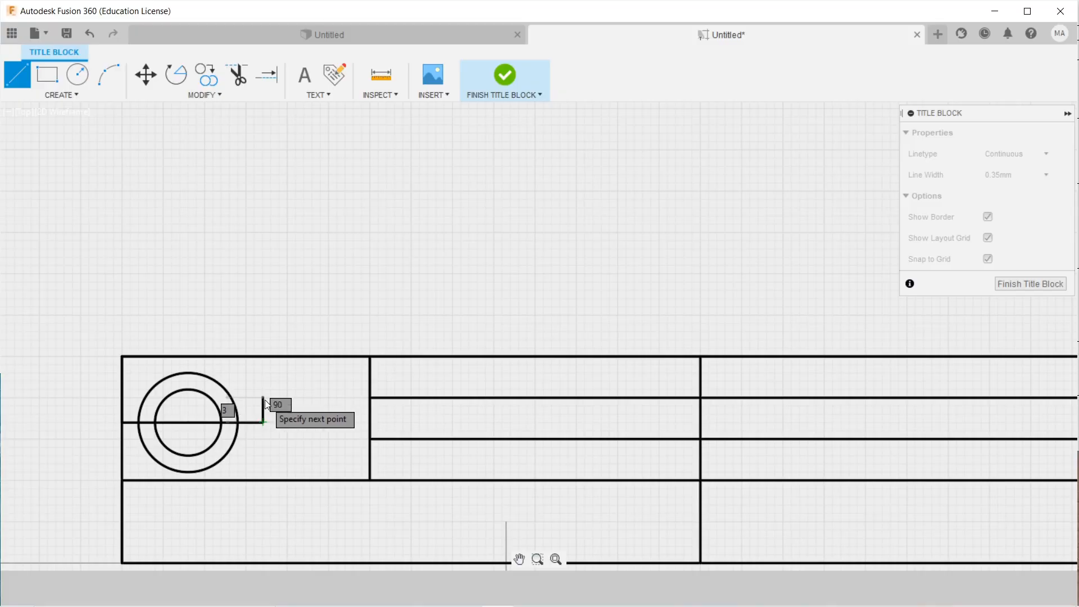
{"action": "scroll", "coordinate": [262, 390], "scroll_direction": "up", "scroll_amount": 2}
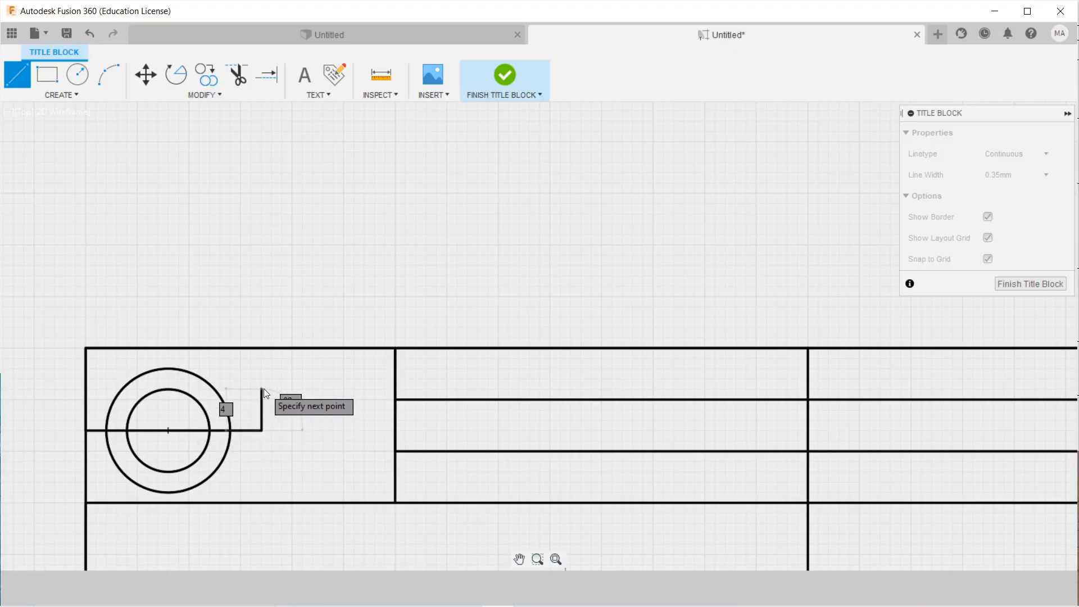
{"action": "left_click", "coordinate": [263, 389]}
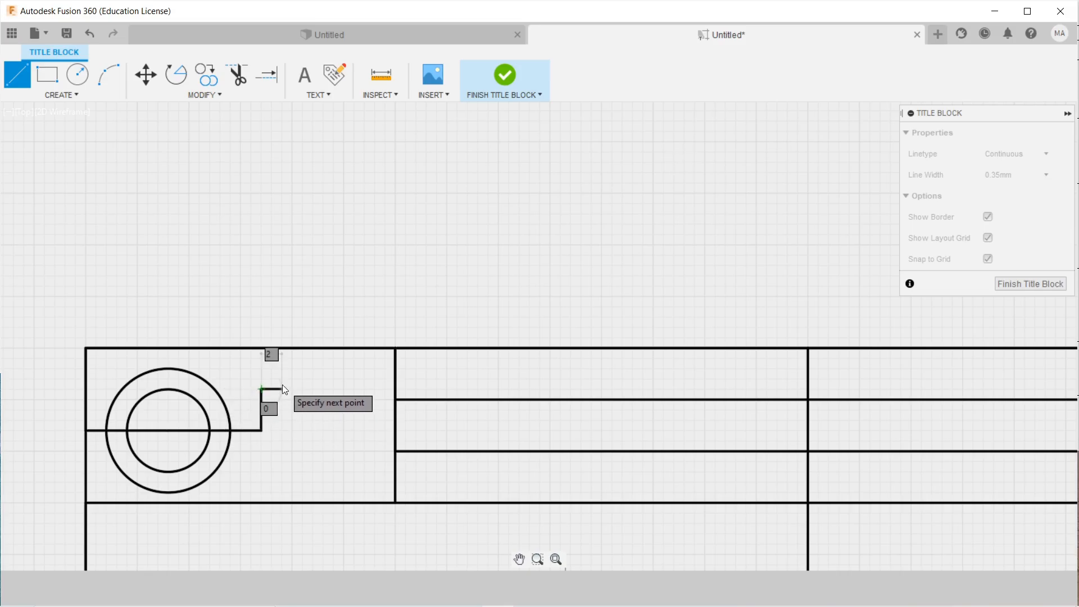
{"action": "left_click", "coordinate": [367, 386]}
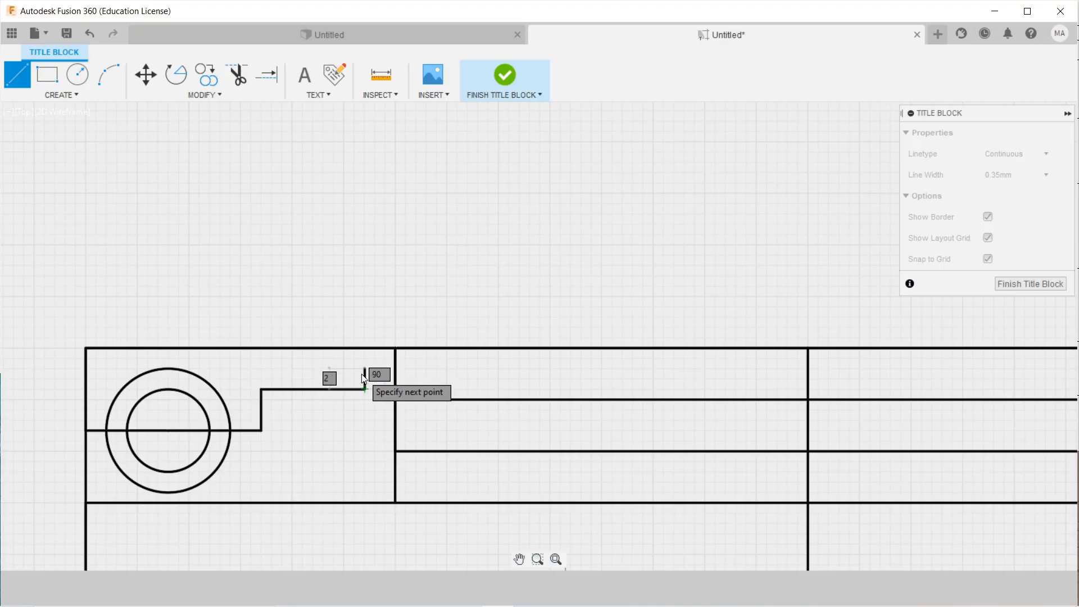
{"action": "left_click", "coordinate": [365, 368]}
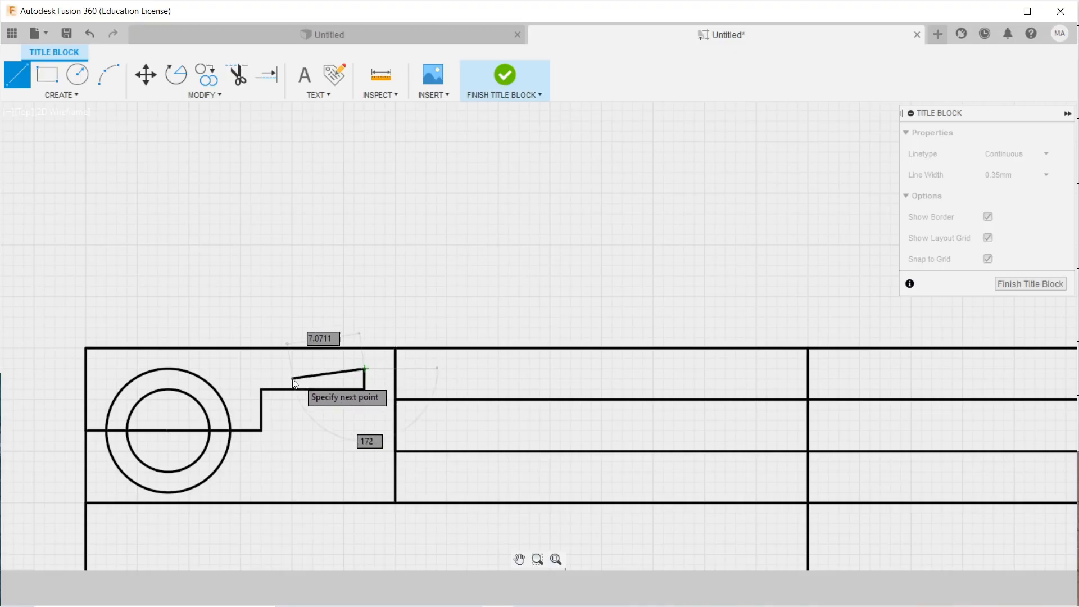
{"action": "left_click", "coordinate": [261, 389]}
{"action": "right_click", "coordinate": [345, 410]}
{"action": "left_click", "coordinate": [334, 376]}
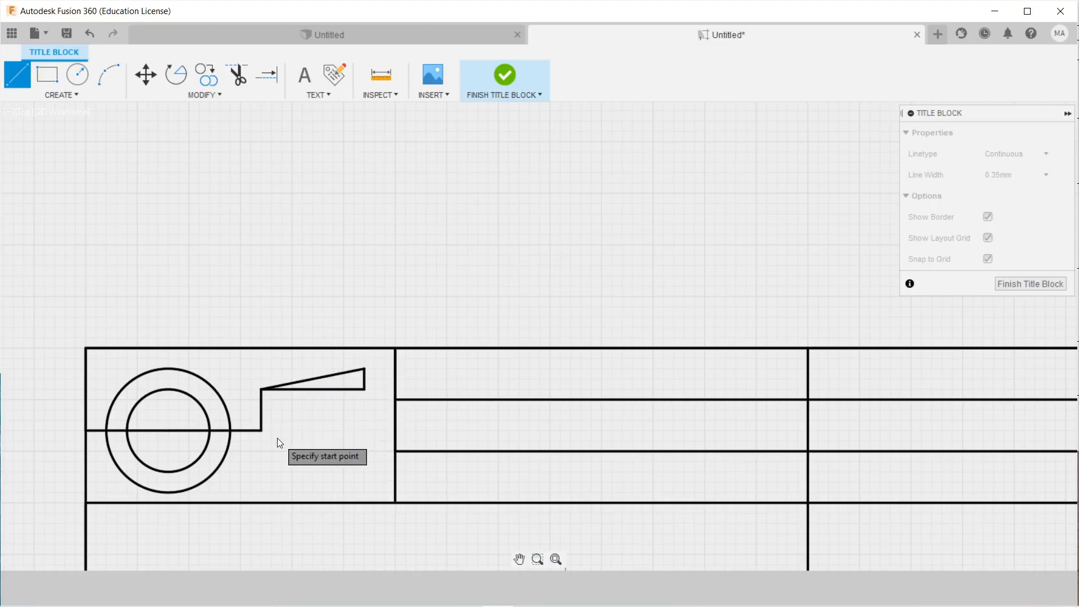
Draw the lower half of the trapezoid outline and its right edge.
{"action": "left_click", "coordinate": [262, 430]}
{"action": "left_click", "coordinate": [262, 478]}
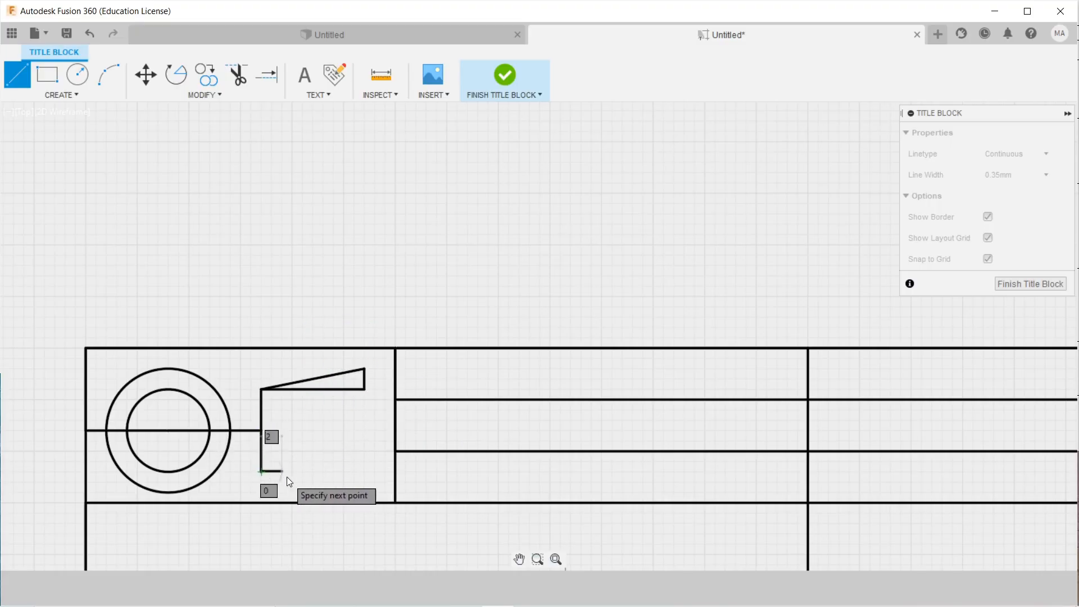
{"action": "left_click", "coordinate": [367, 471]}
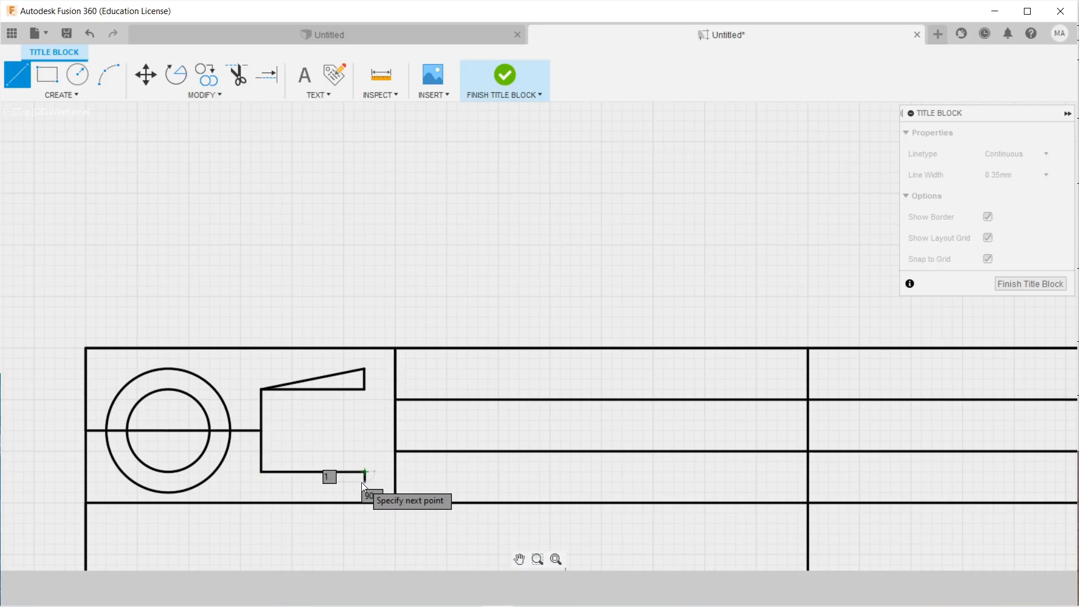
{"action": "left_click", "coordinate": [364, 479]}
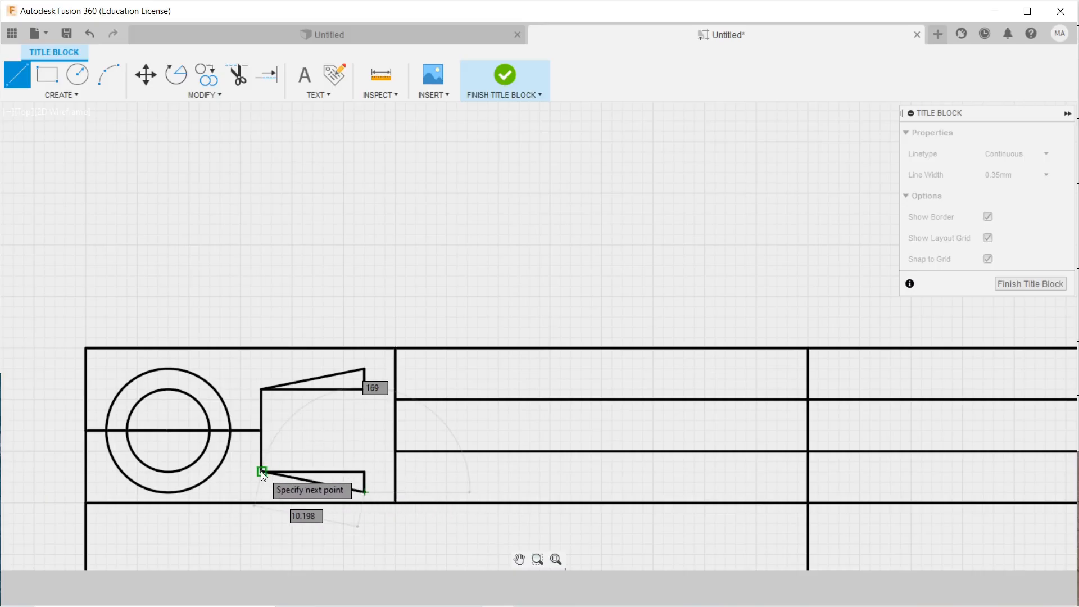
{"action": "left_click", "coordinate": [260, 471]}
{"action": "right_click", "coordinate": [332, 423]}
{"action": "left_click", "coordinate": [318, 388]}
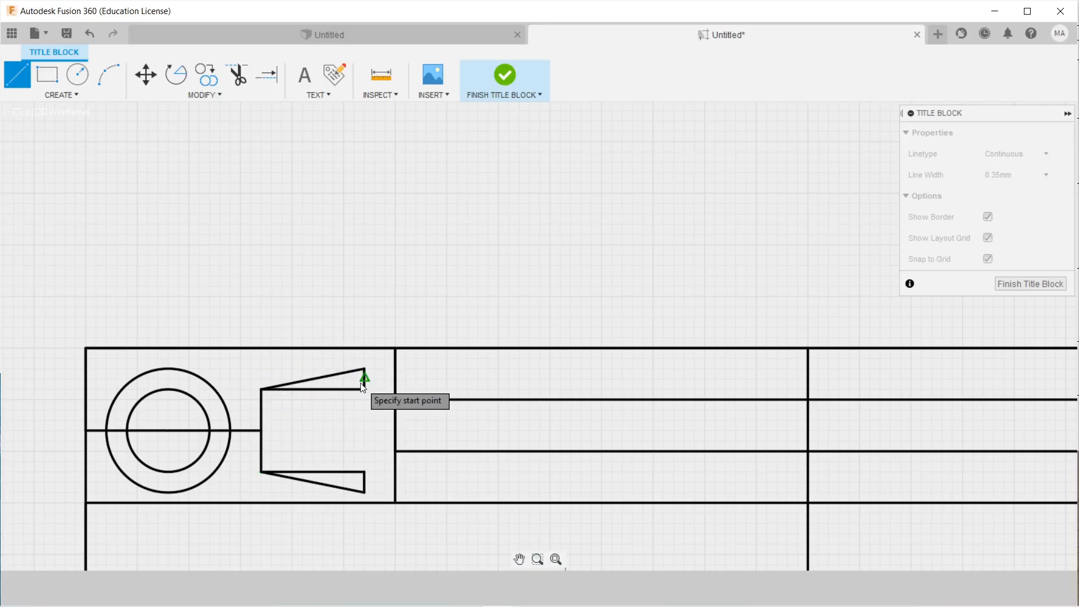
{"action": "left_click", "coordinate": [365, 389]}
{"action": "left_click", "coordinate": [365, 471]}
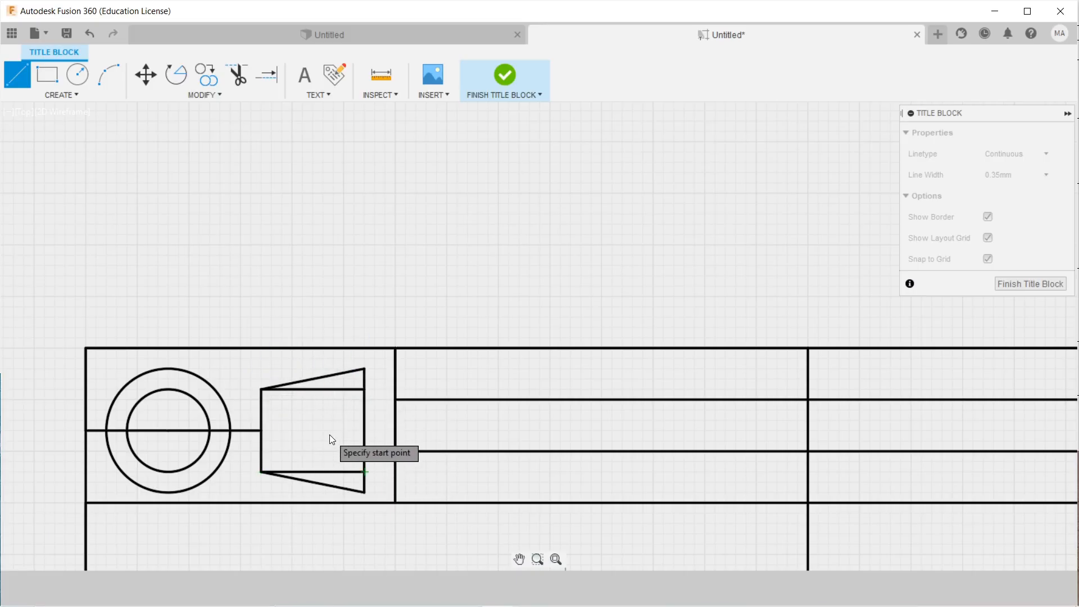
{"action": "right_click", "coordinate": [329, 434]}
{"action": "left_click", "coordinate": [378, 439]}
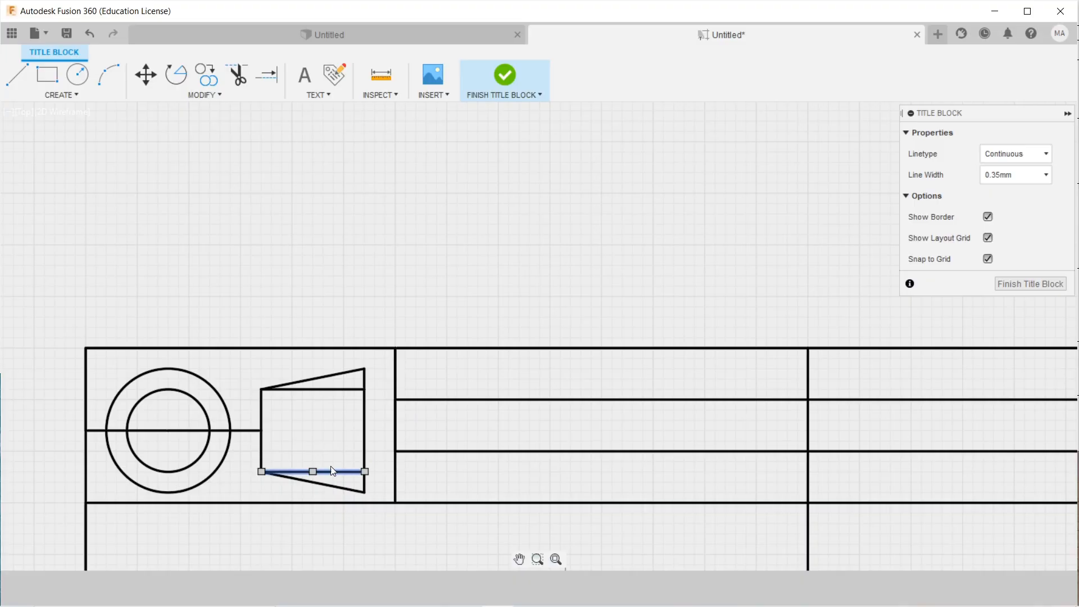
Delete the two horizontal lines inside the trapezoid.
{"action": "right_click", "coordinate": [332, 471]}
{"action": "left_click", "coordinate": [298, 446]}
{"action": "left_click", "coordinate": [332, 389]}
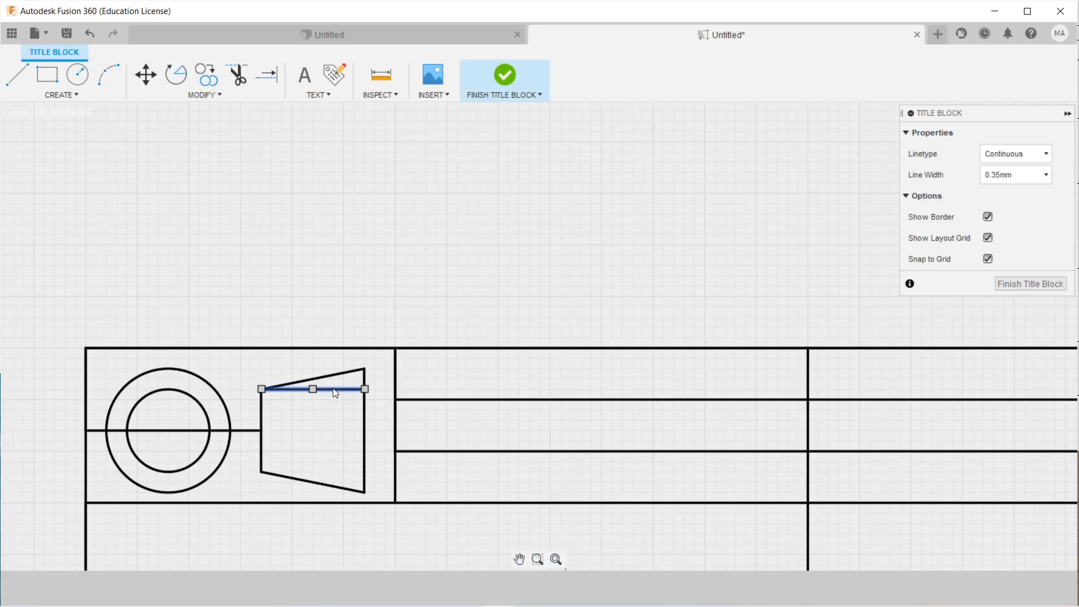
{"action": "right_click", "coordinate": [336, 393]}
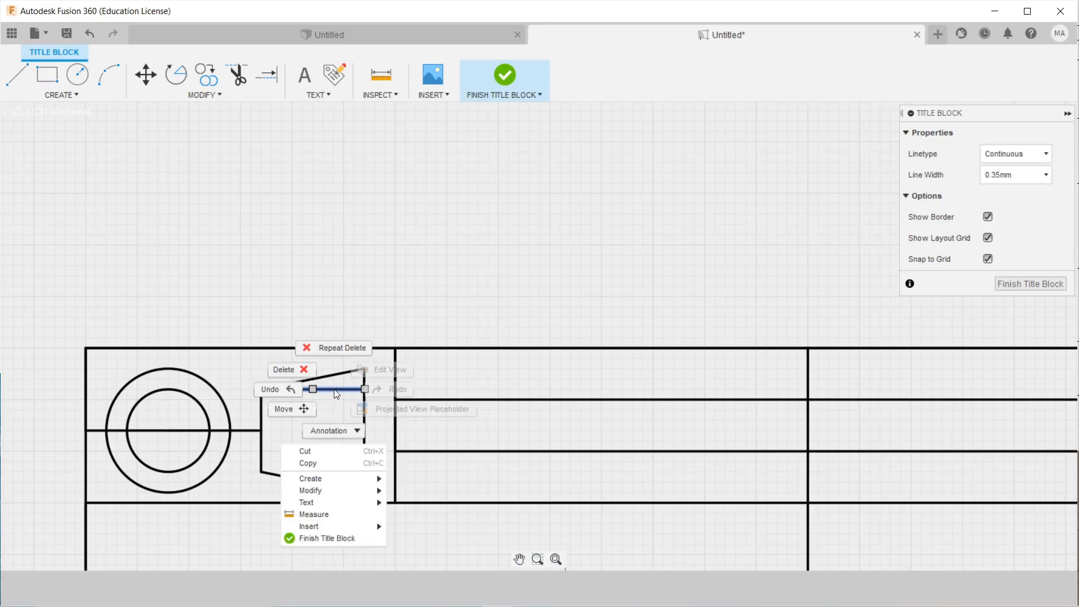
{"action": "left_click", "coordinate": [289, 371]}
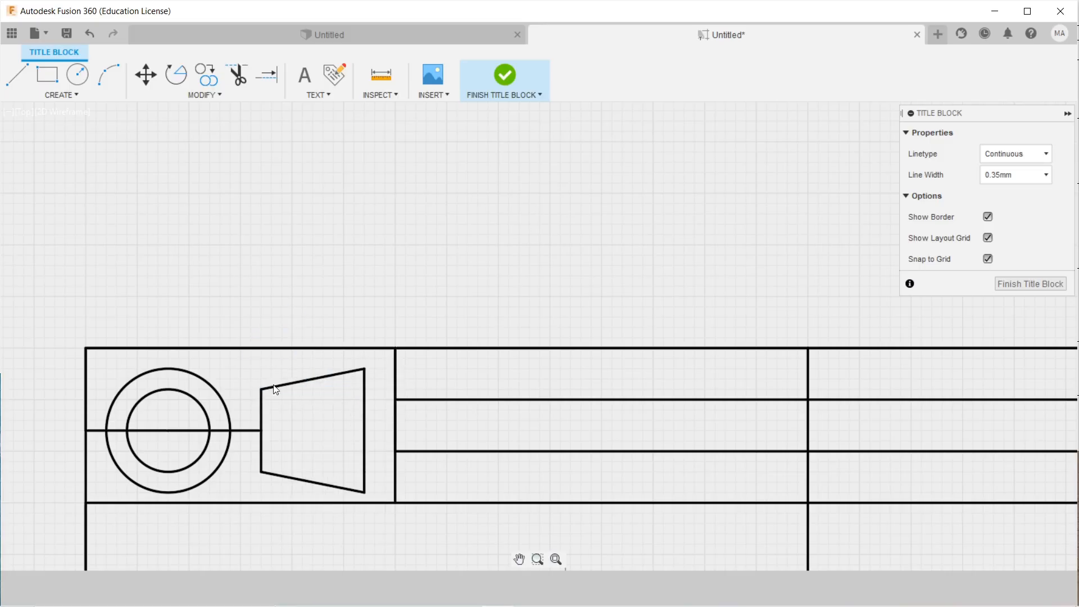
Delete both halves of the horizontal line through the circles.
{"action": "left_click", "coordinate": [155, 431]}
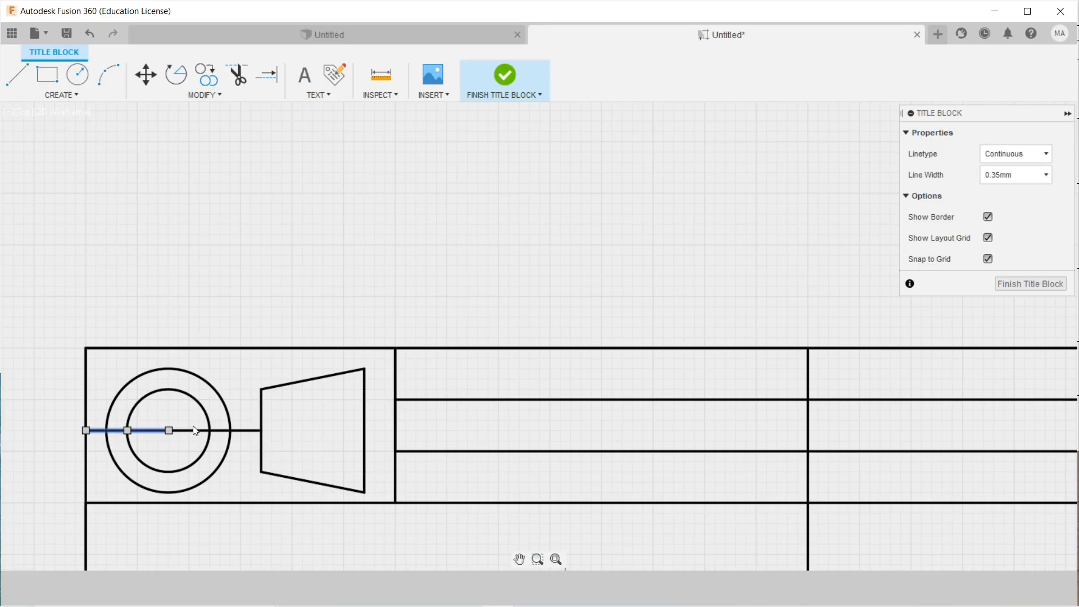
{"action": "right_click", "coordinate": [188, 435]}
{"action": "left_click", "coordinate": [141, 434]}
{"action": "right_click", "coordinate": [149, 433]}
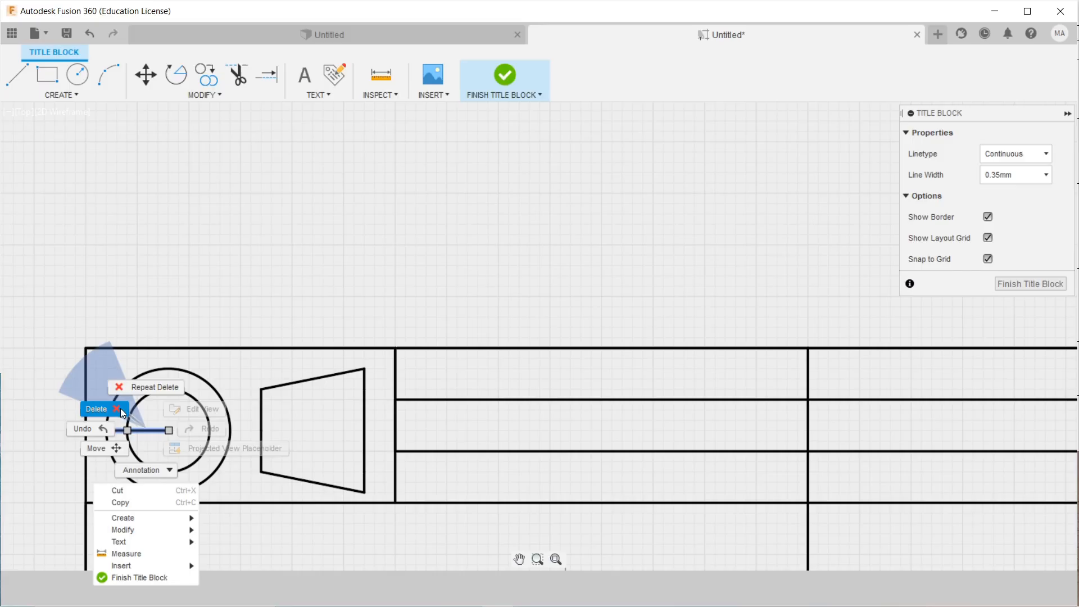
{"action": "left_click", "coordinate": [127, 421]}
{"action": "left_click", "coordinate": [21, 77]}
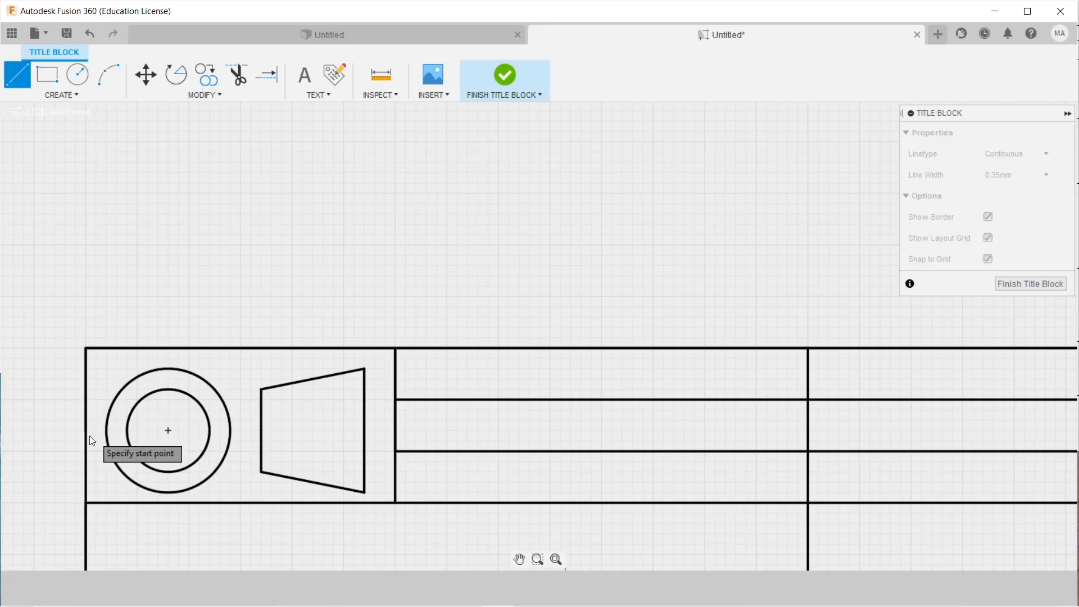
{"action": "scroll", "coordinate": [127, 432], "scroll_direction": "up", "scroll_amount": 1}
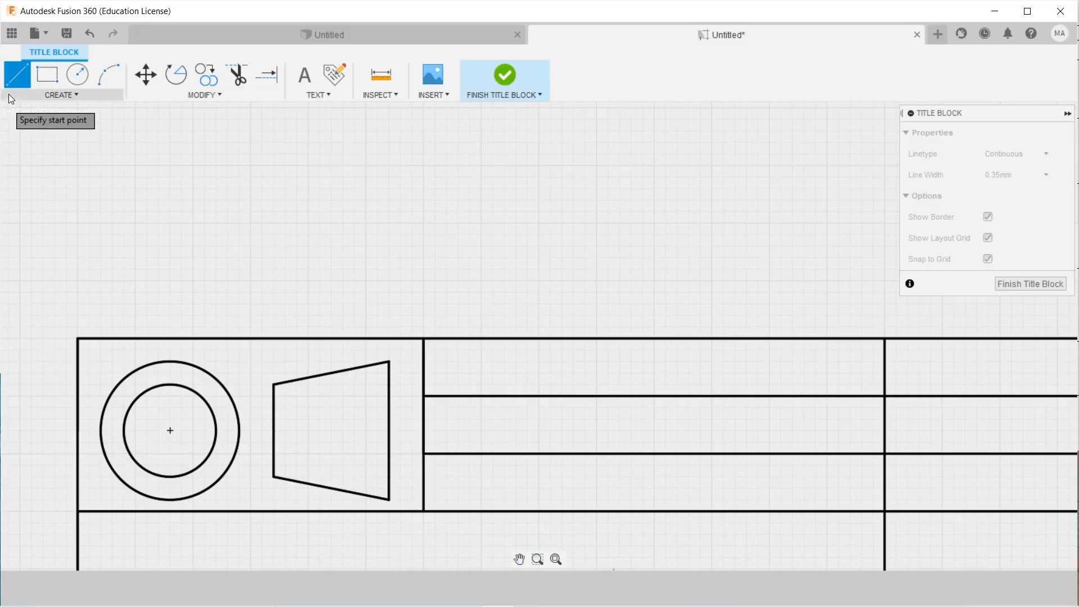
Draw horizontal and vertical centre lines crossing through the concentric circles.
{"action": "left_click", "coordinate": [89, 430]}
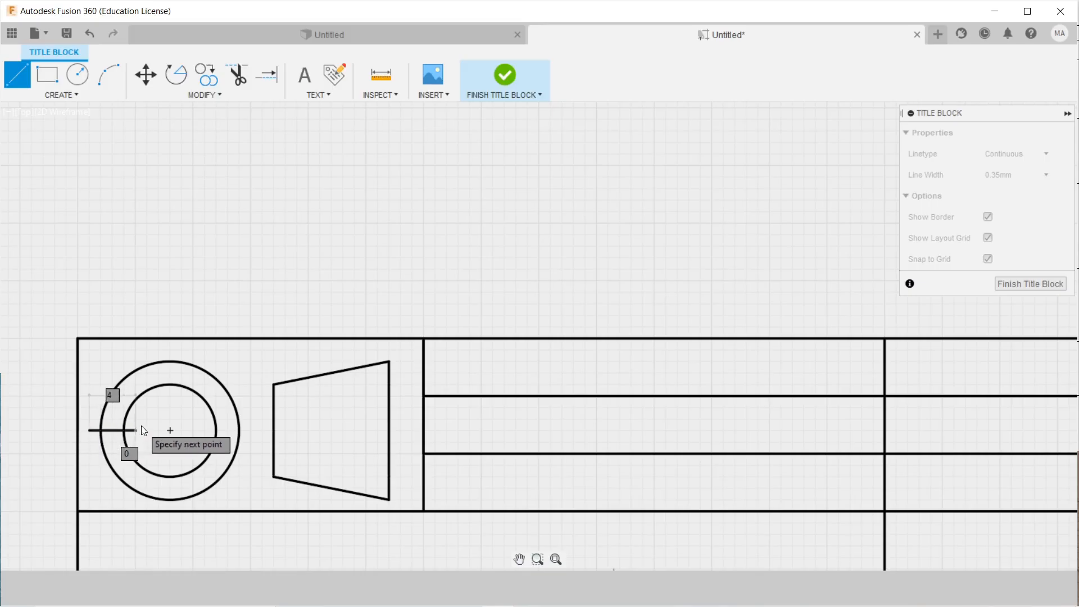
{"action": "left_click", "coordinate": [248, 430]}
{"action": "right_click", "coordinate": [249, 369]}
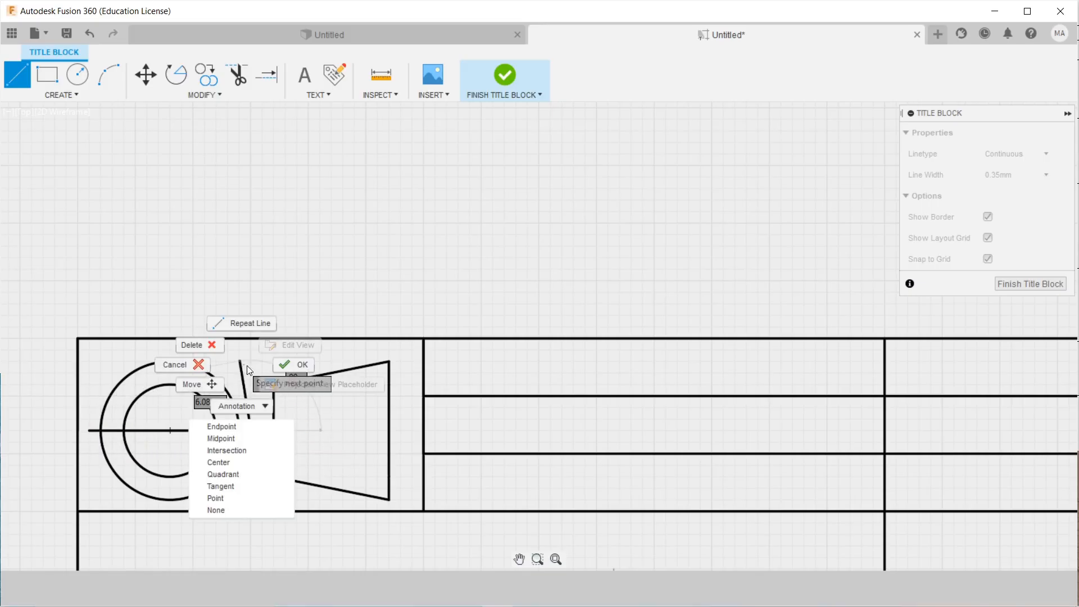
{"action": "left_click", "coordinate": [245, 324]}
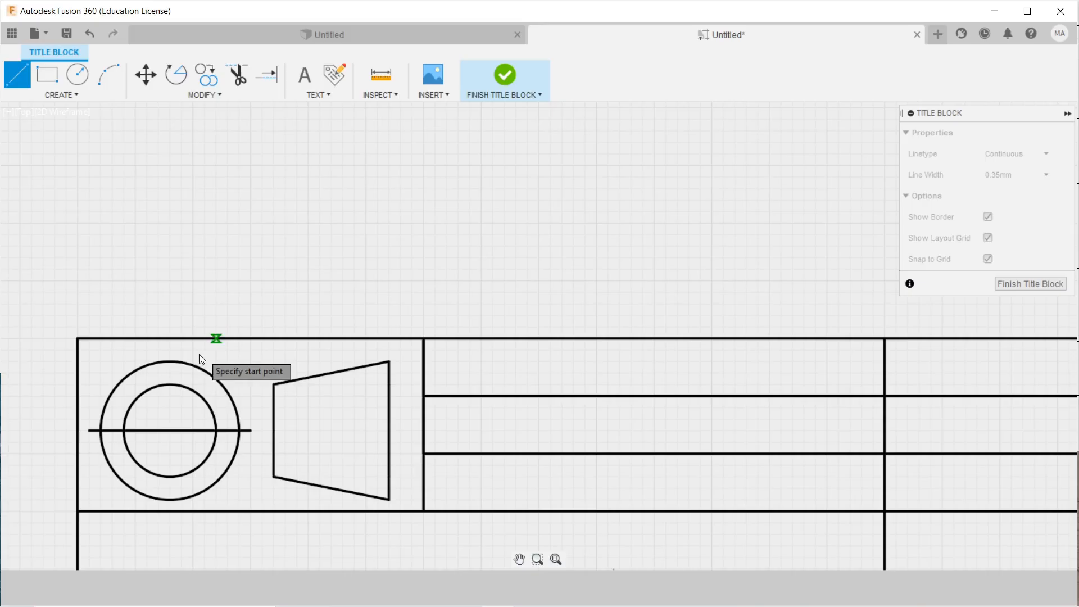
{"action": "left_click", "coordinate": [170, 349]}
{"action": "scroll", "coordinate": [170, 500], "scroll_direction": "up", "scroll_amount": 3}
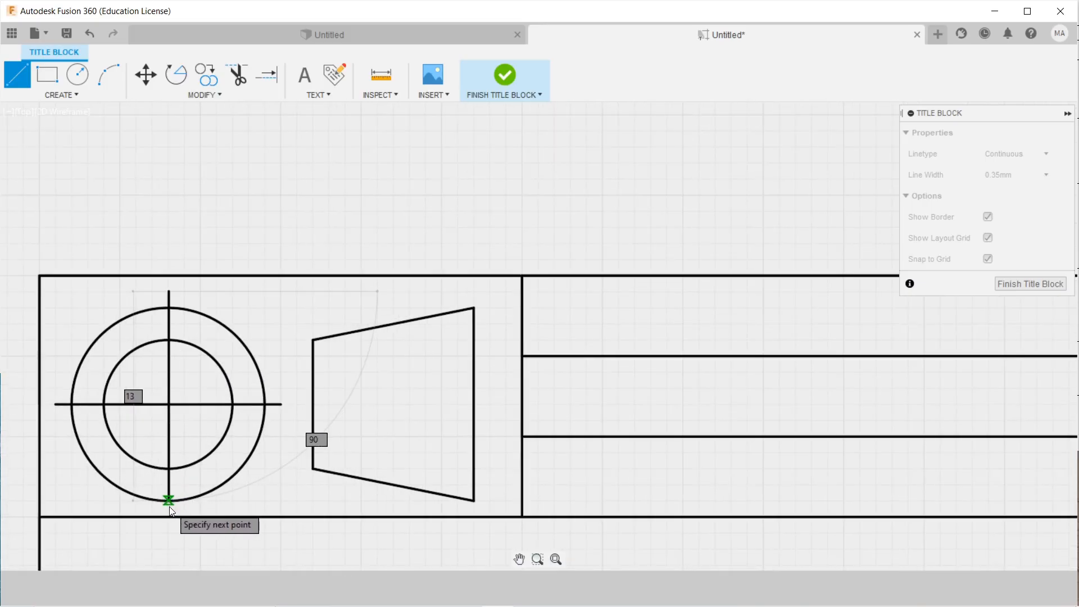
{"action": "left_click", "coordinate": [166, 499]}
{"action": "right_click", "coordinate": [222, 495]}
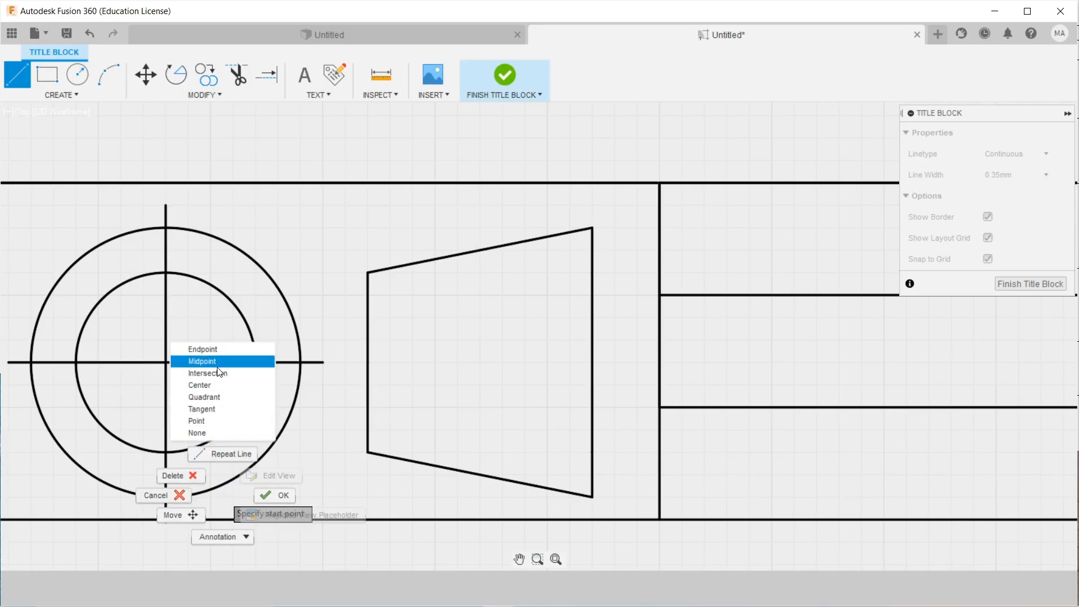
{"action": "left_click", "coordinate": [219, 455]}
Draw a horizontal axis line through the trapezoid.
{"action": "left_click", "coordinate": [345, 363]}
{"action": "scroll", "coordinate": [345, 363], "scroll_direction": "down", "scroll_amount": 1}
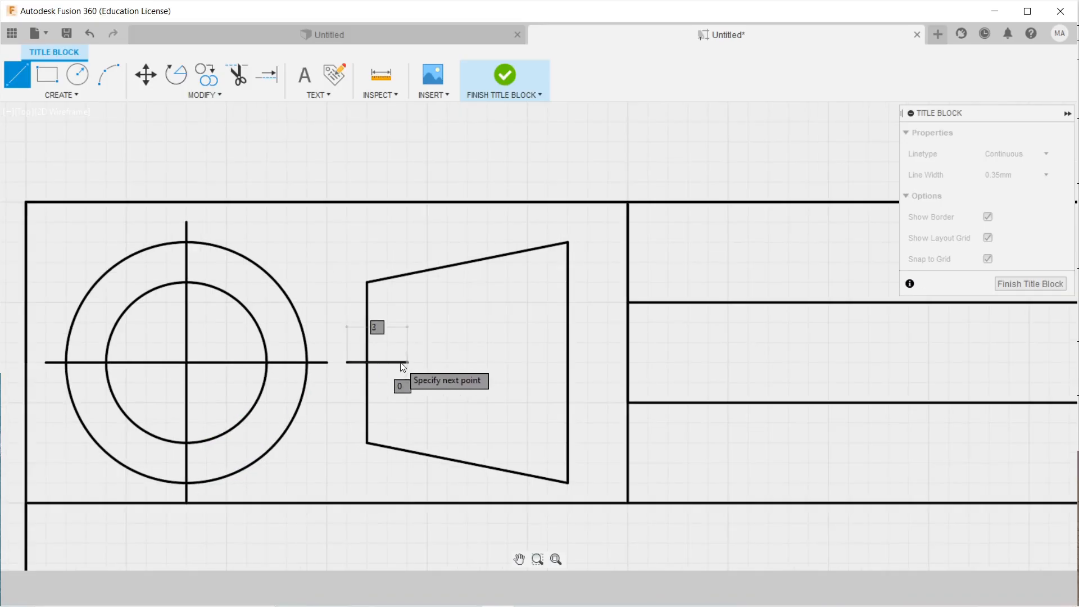
{"action": "left_click", "coordinate": [591, 363]}
{"action": "right_click", "coordinate": [589, 322]}
{"action": "left_click", "coordinate": [611, 325]}
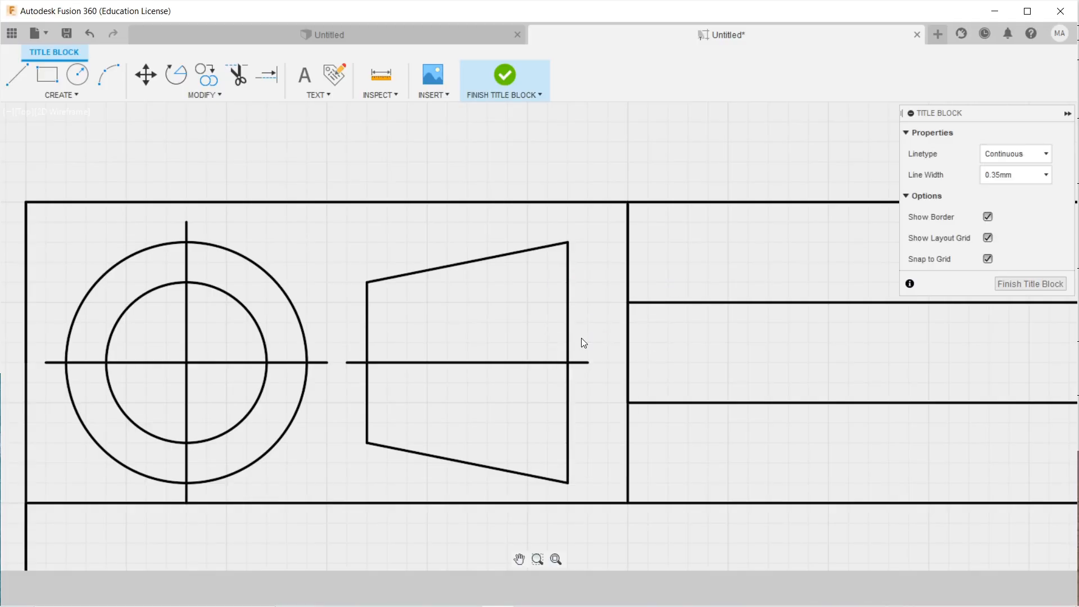
{"action": "scroll", "coordinate": [581, 340], "scroll_direction": "down", "scroll_amount": 5}
{"action": "scroll", "coordinate": [658, 422], "scroll_direction": "down", "scroll_amount": 2}
{"action": "middle_click_drag", "start_coordinate": [691, 437], "coordinate": [387, 413]}
{"action": "scroll", "coordinate": [517, 417], "scroll_direction": "down", "scroll_amount": 3}
{"action": "mouse_move", "coordinate": [722, 448]}
{"action": "middle_mouse_down"}
{"action": "mouse_move", "coordinate": [713, 468]}
{"action": "mouse_move", "coordinate": [612, 474]}
{"action": "mouse_move", "coordinate": [623, 469]}
{"action": "middle_mouse_up"}
{"action": "scroll", "coordinate": [608, 456], "scroll_direction": "up", "scroll_amount": 1}
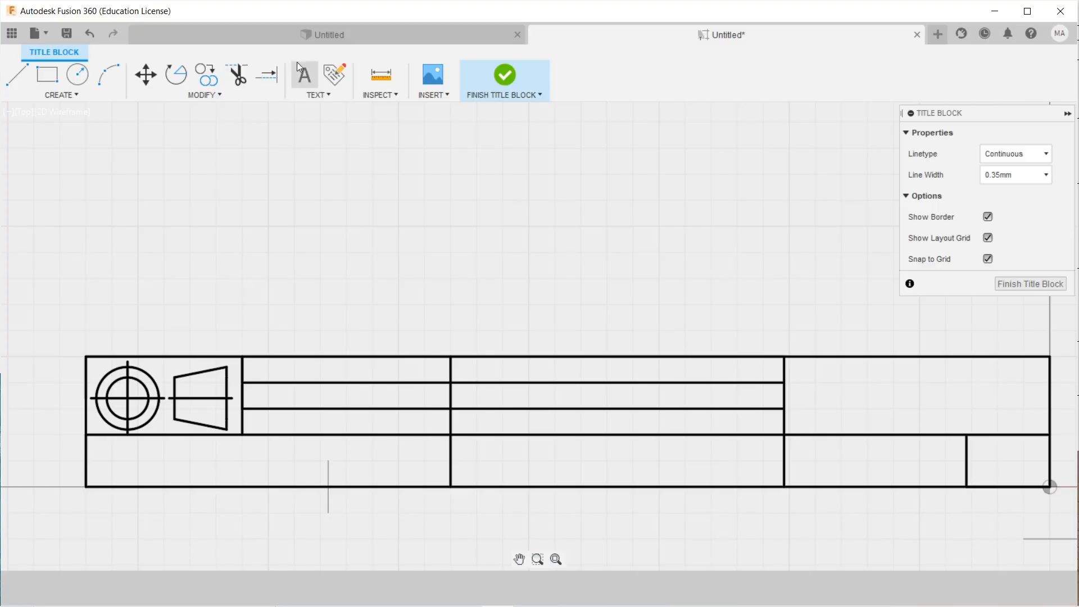
Place a text box in the top-left cell with the ISOCPEUR font.
{"action": "left_click", "coordinate": [306, 75]}
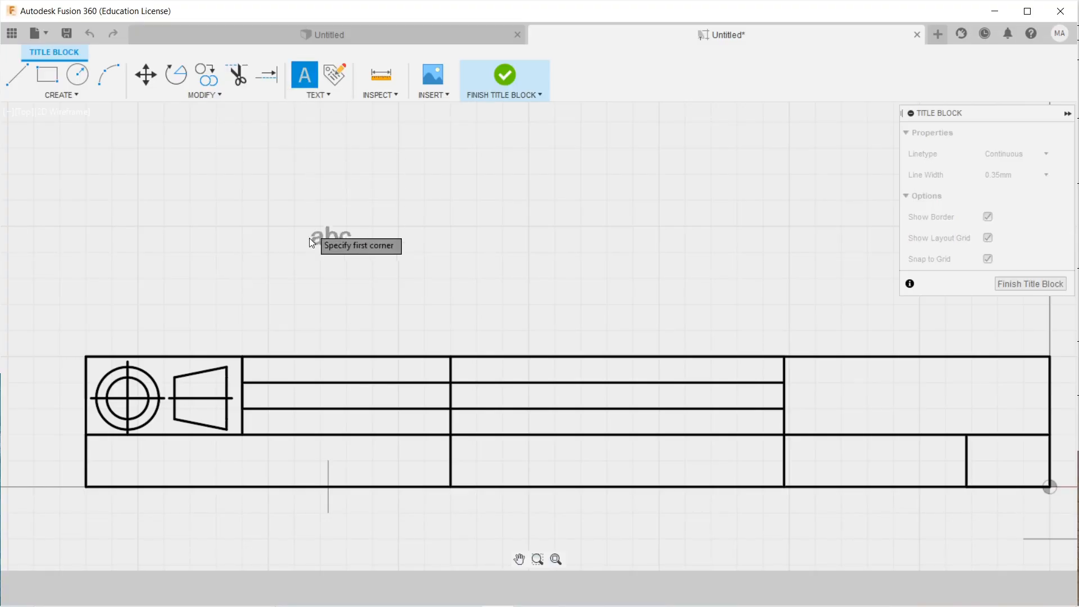
{"action": "scroll", "coordinate": [255, 360], "scroll_direction": "up", "scroll_amount": 1}
{"action": "left_click", "coordinate": [239, 358]}
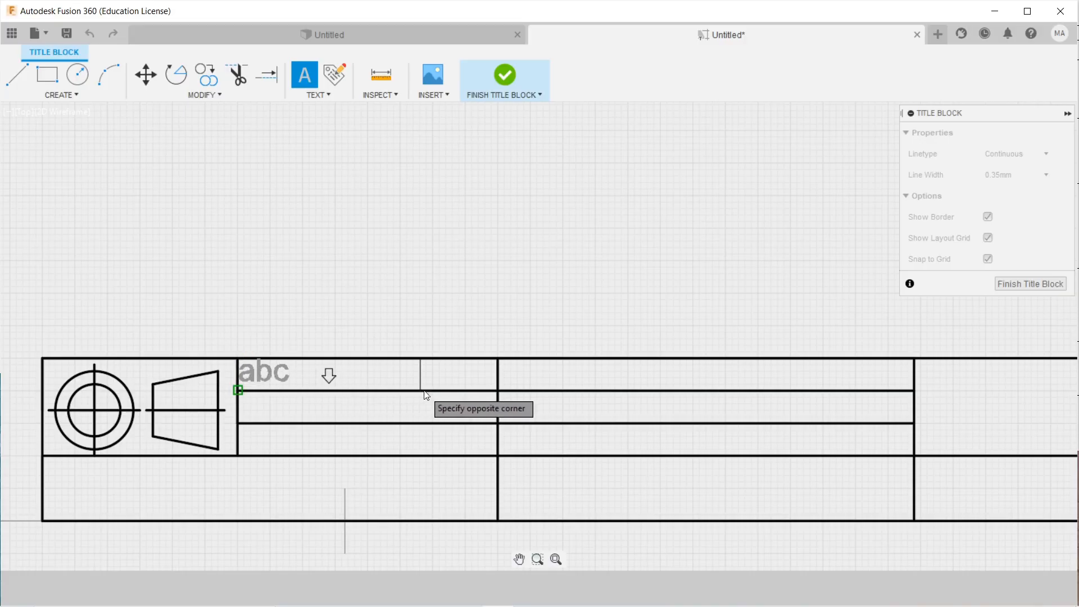
{"action": "left_click", "coordinate": [384, 395]}
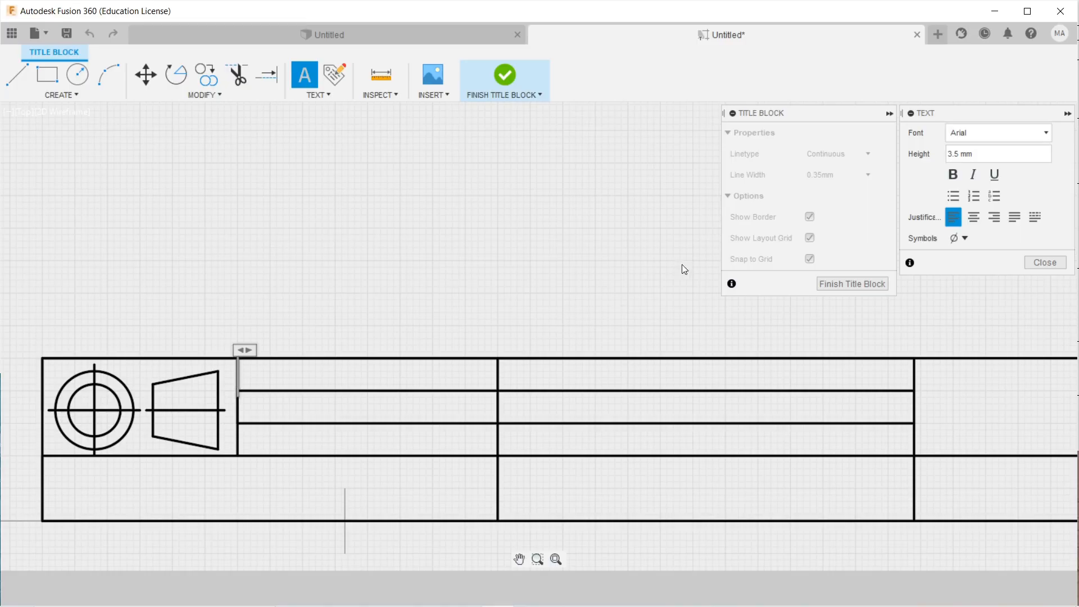
{"action": "left_click", "coordinate": [995, 133]}
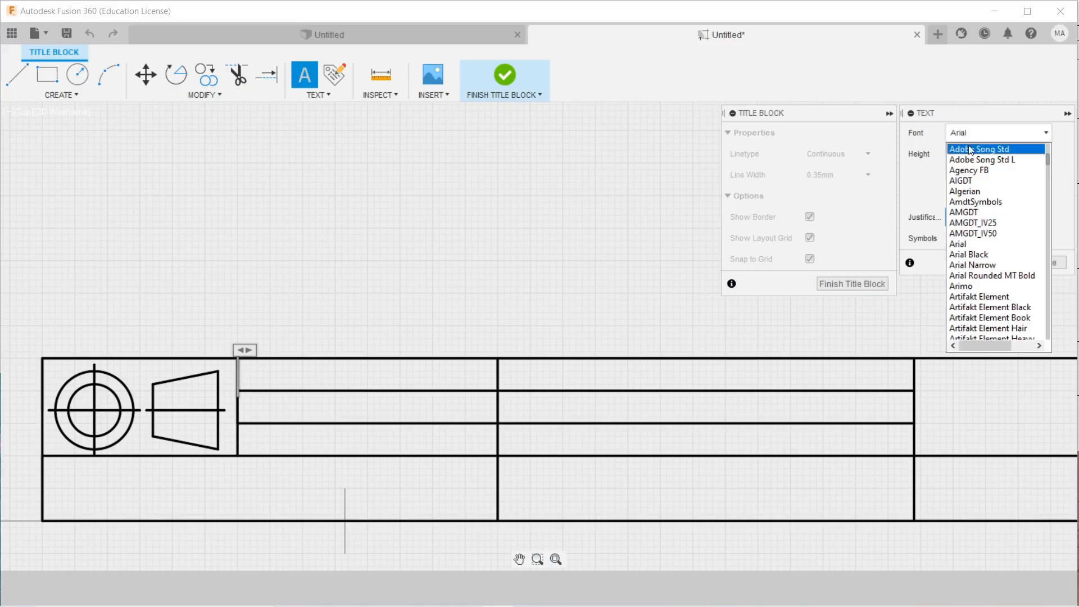
{"action": "scroll", "coordinate": [999, 224], "scroll_direction": "down", "scroll_amount": 10}
{"action": "scroll", "coordinate": [998, 230], "scroll_direction": "down", "scroll_amount": 20}
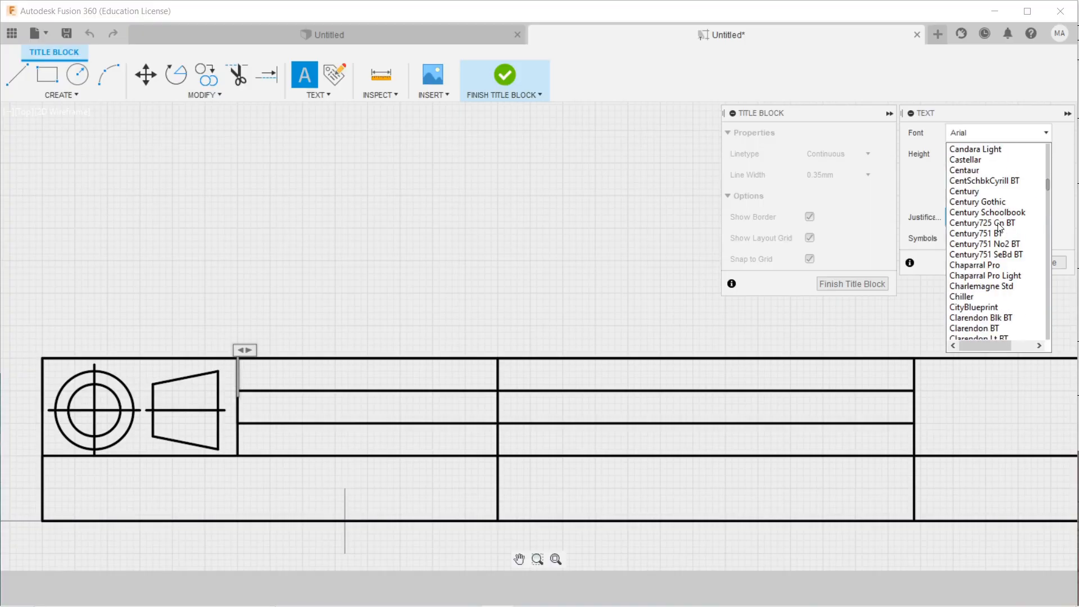
{"action": "scroll", "coordinate": [993, 241], "scroll_direction": "down", "scroll_amount": 15}
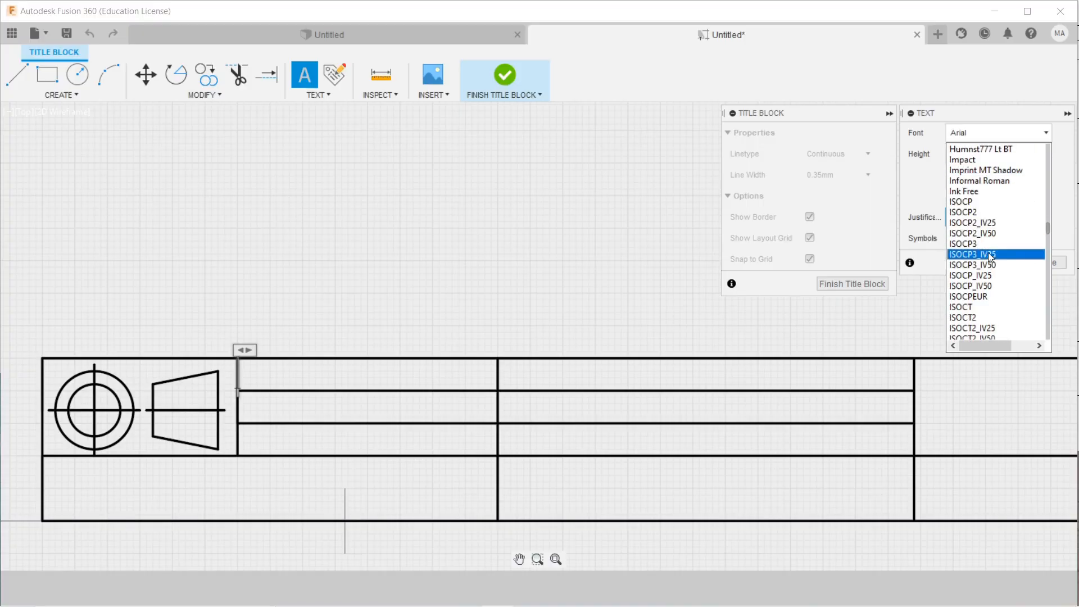
{"action": "left_click", "coordinate": [996, 296]}
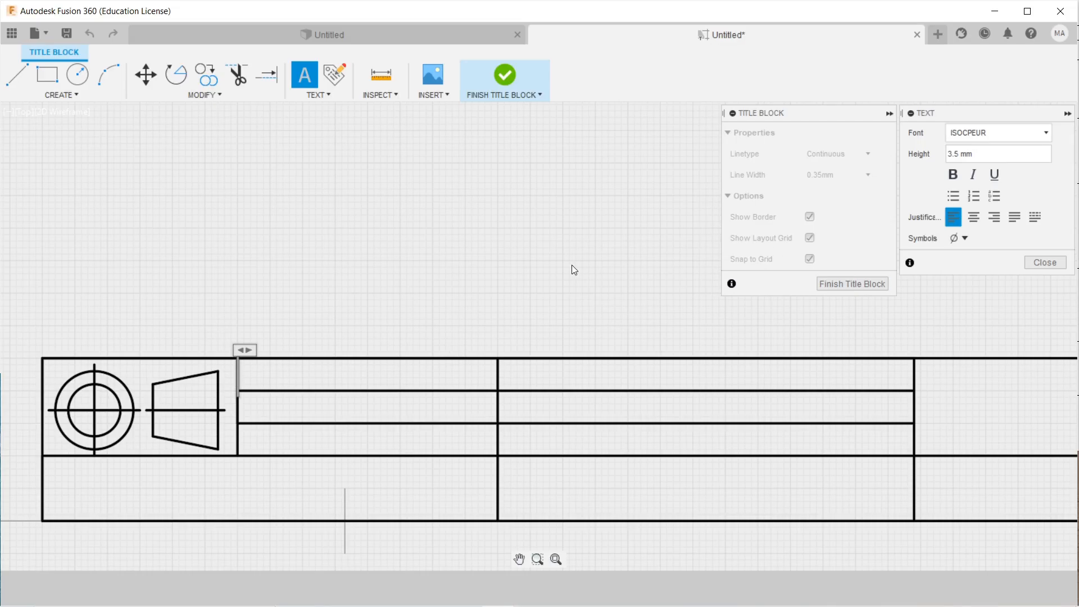
Type 'Skala', make it italic with height 3, and close the text editor.
{"action": "type", "text": "S"}
{"action": "key", "text": "Caps_Lock"}
{"action": "type", "text": "k"}
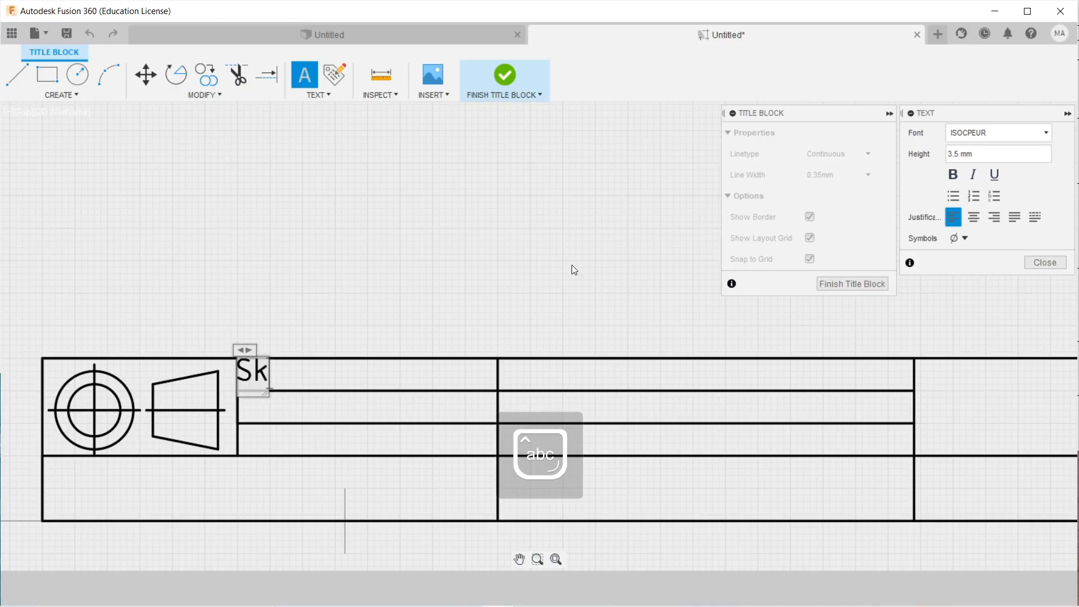
{"action": "type", "text": "ala"}
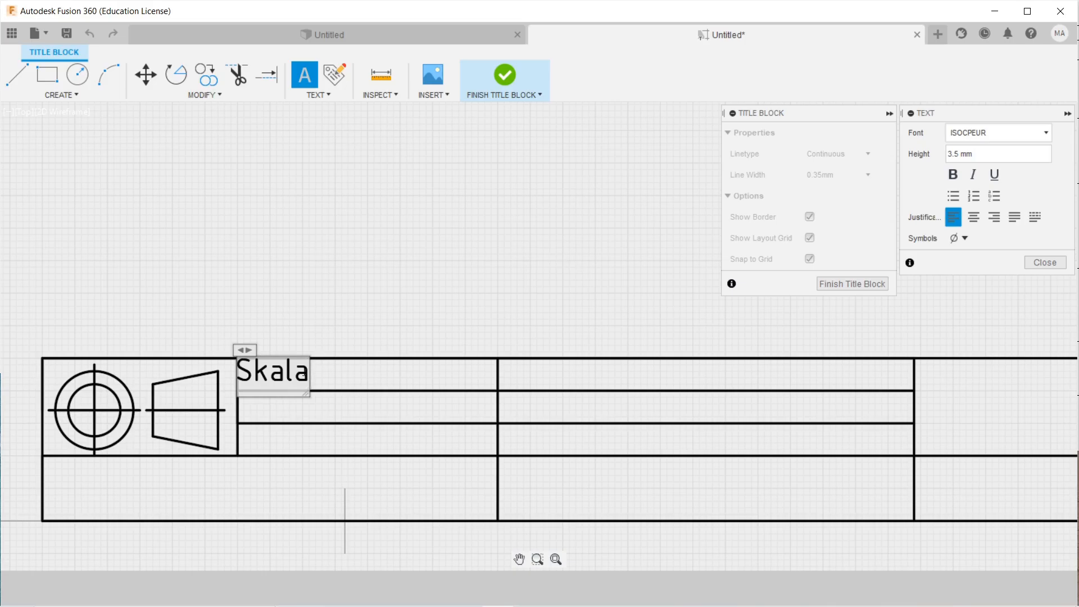
{"action": "left_click_drag", "start_coordinate": [303, 376], "coordinate": [243, 372]}
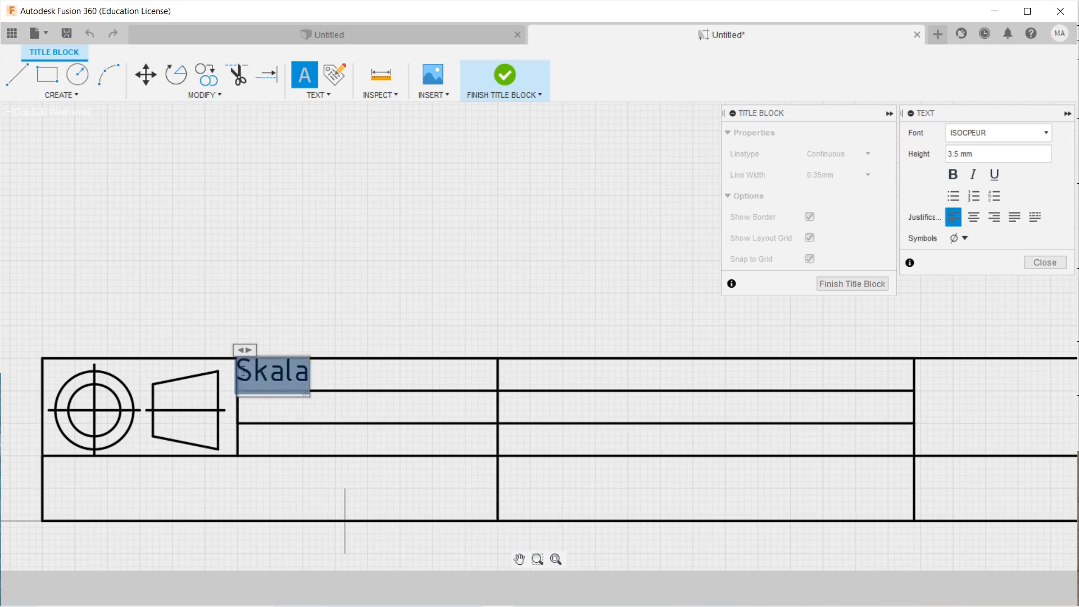
{"action": "left_click", "coordinate": [972, 177]}
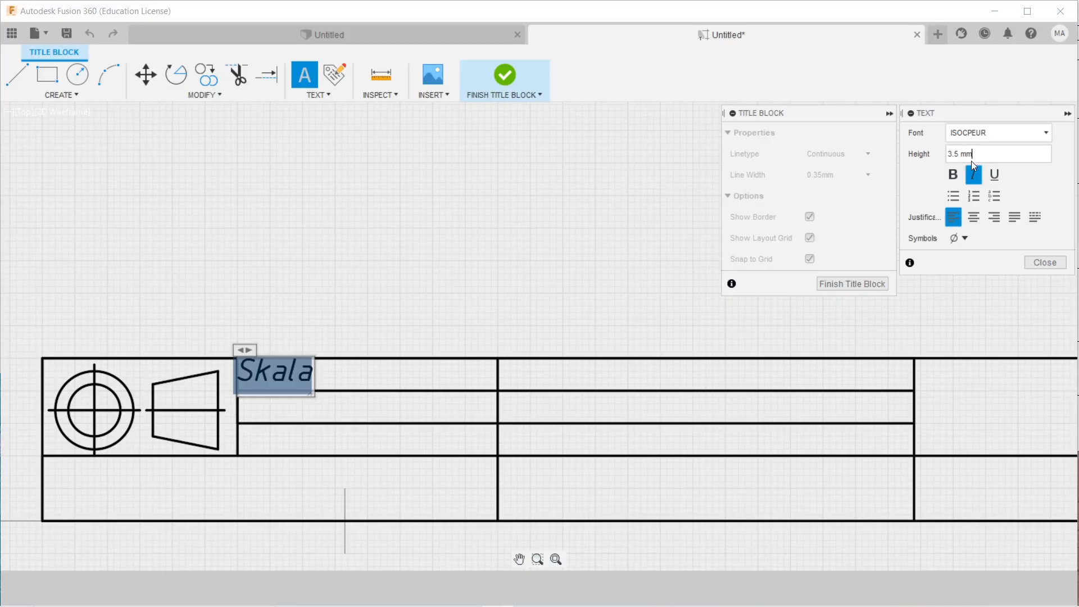
{"action": "left_click_drag", "start_coordinate": [971, 161], "coordinate": [954, 148]}
{"action": "type", "text": "3"}
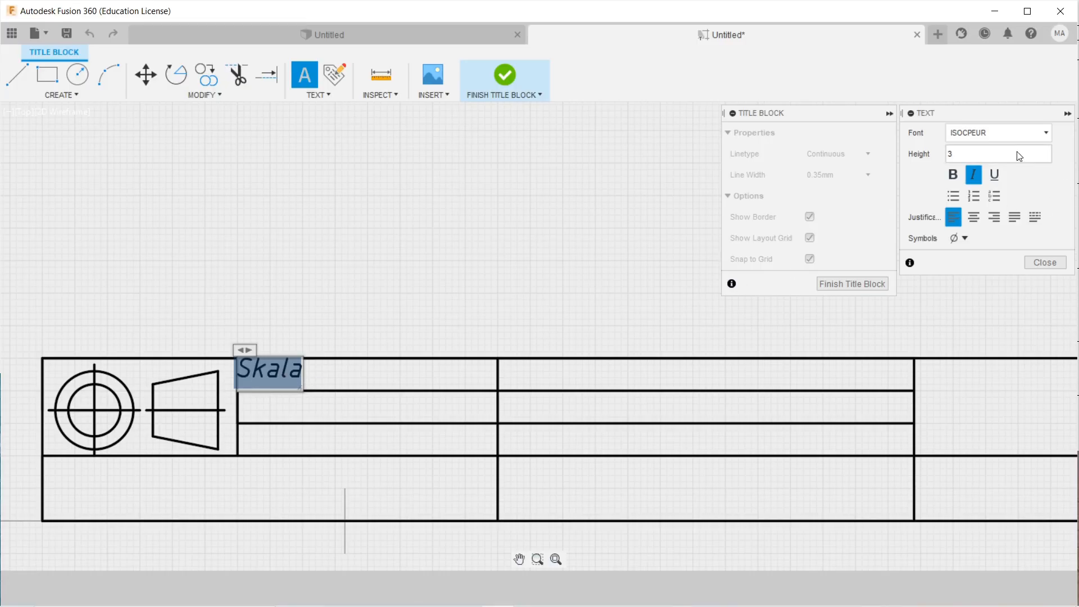
{"action": "left_click", "coordinate": [1045, 262]}
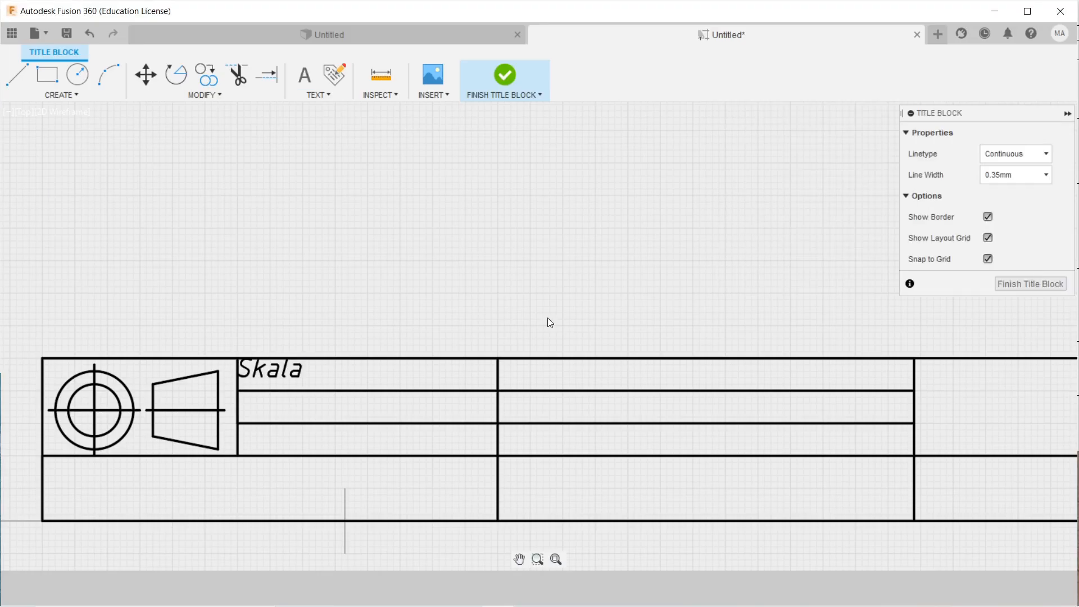
Move the Skala label slightly up and left within its cell.
{"action": "scroll", "coordinate": [282, 374], "scroll_direction": "up", "scroll_amount": 3}
{"action": "middle_click_drag", "start_coordinate": [316, 371], "coordinate": [330, 293]}
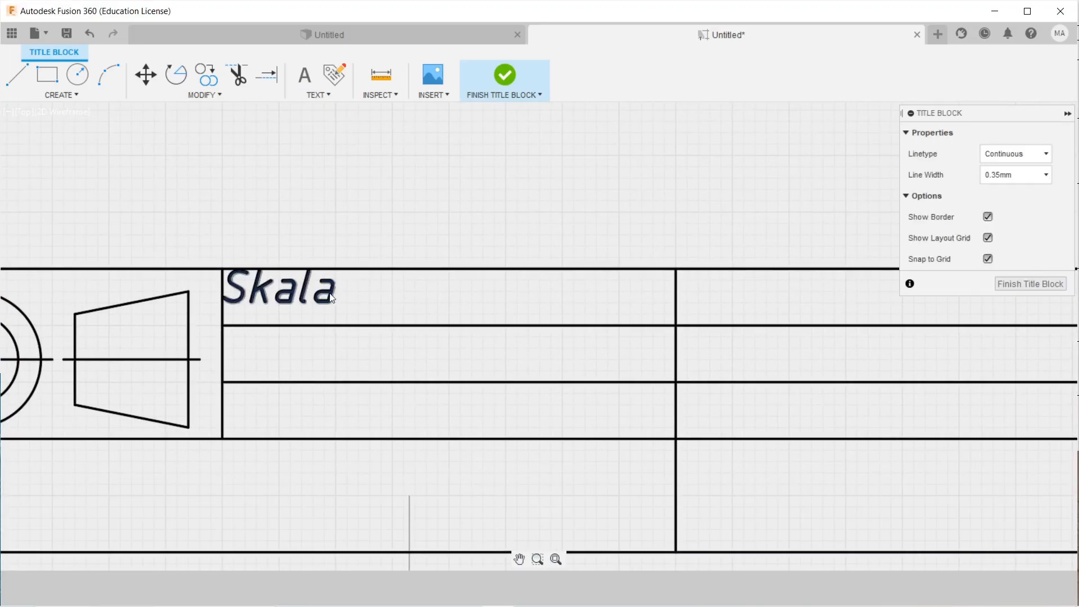
{"action": "left_click", "coordinate": [288, 301]}
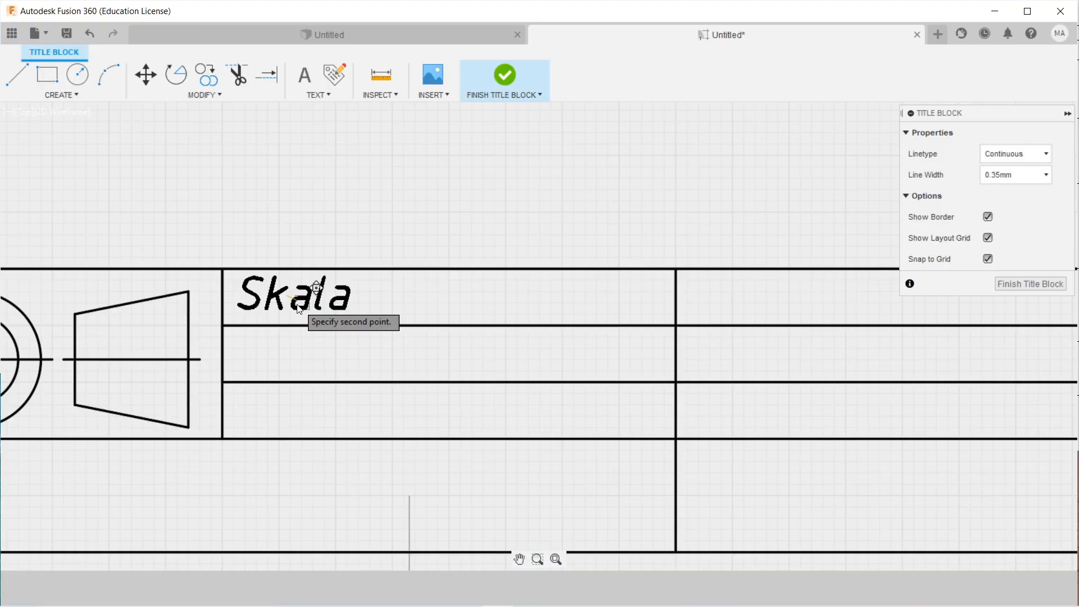
{"action": "left_click", "coordinate": [292, 306]}
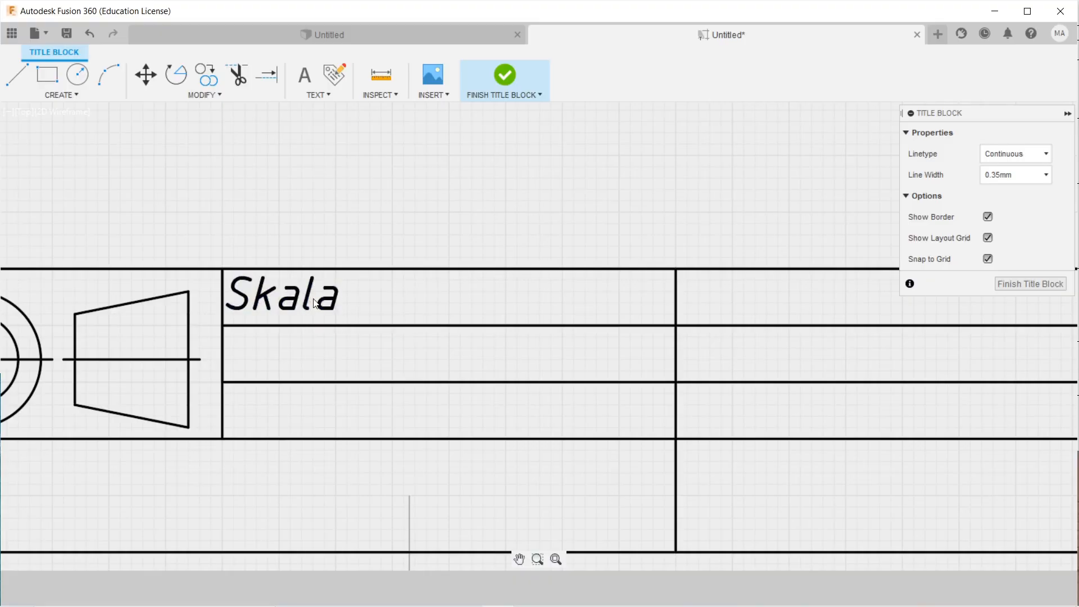
Edit the label to read 'Skala :' and widen its text box so it fits one line.
{"action": "left_click", "coordinate": [310, 300]}
{"action": "double_click", "coordinate": [310, 299]}
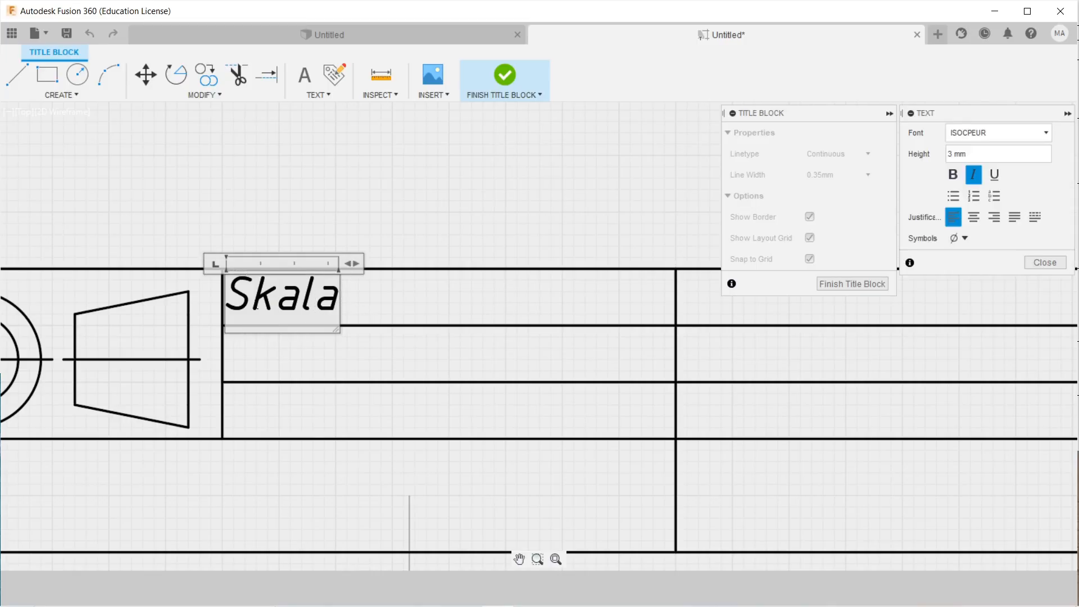
{"action": "left_click", "coordinate": [357, 300]}
{"action": "double_click", "coordinate": [278, 308]}
{"action": "type", "text": ":"}
{"action": "key", "text": "Return"}
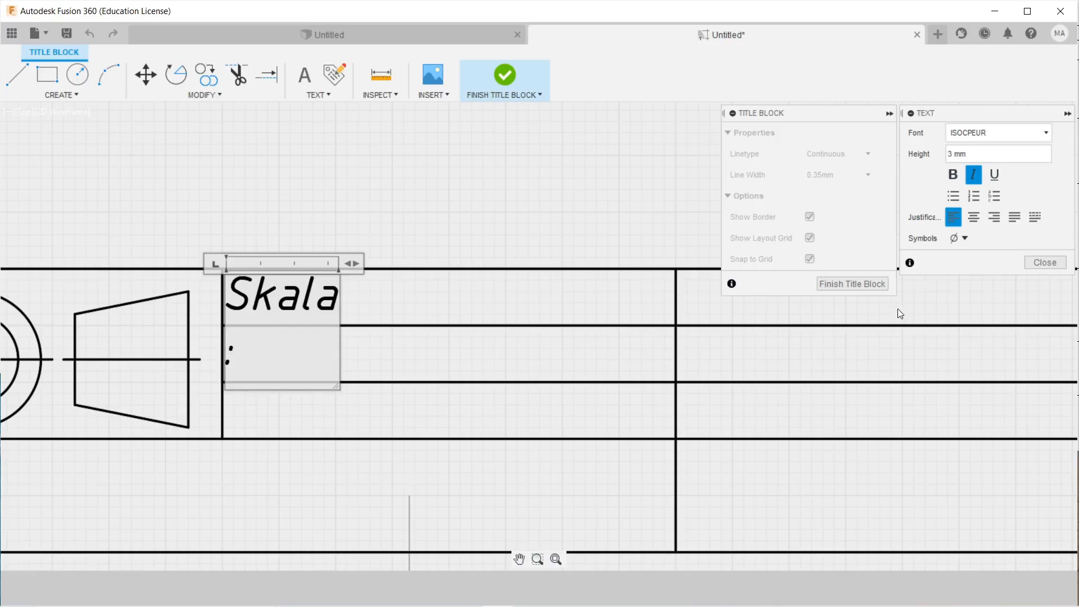
{"action": "left_click_drag", "start_coordinate": [357, 265], "coordinate": [451, 276]}
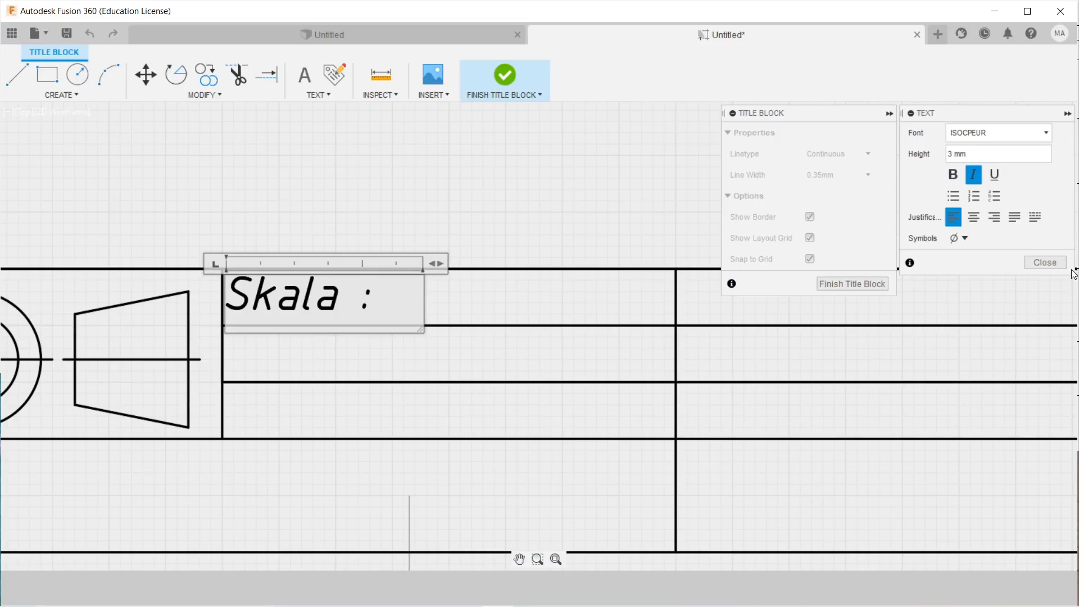
{"action": "left_click", "coordinate": [1045, 262]}
{"action": "scroll", "coordinate": [448, 238], "scroll_direction": "down", "scroll_amount": 5}
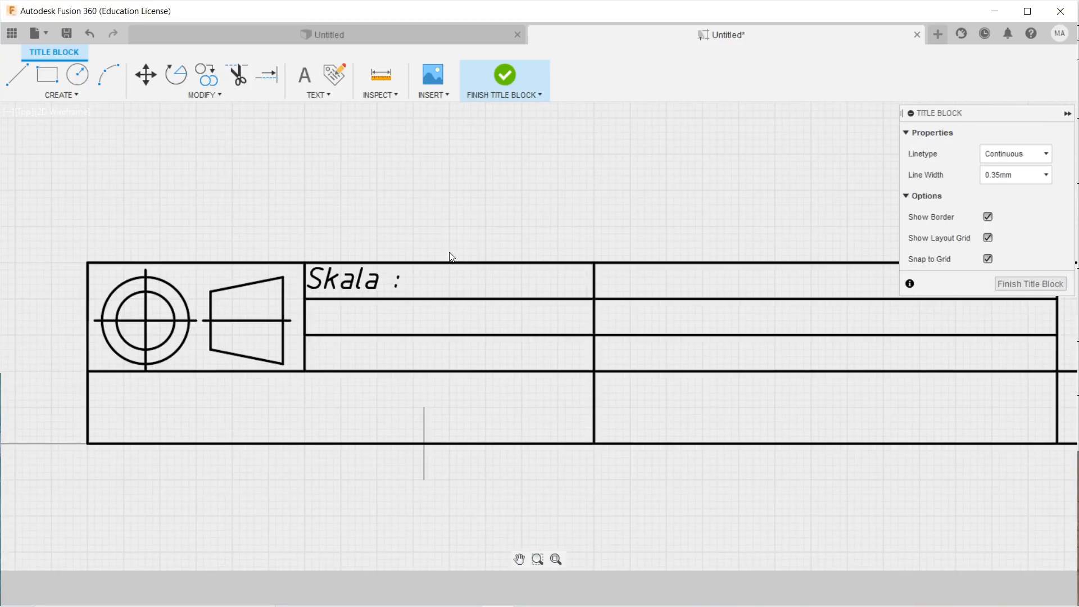
{"action": "middle_click_drag", "start_coordinate": [484, 289], "coordinate": [458, 368]}
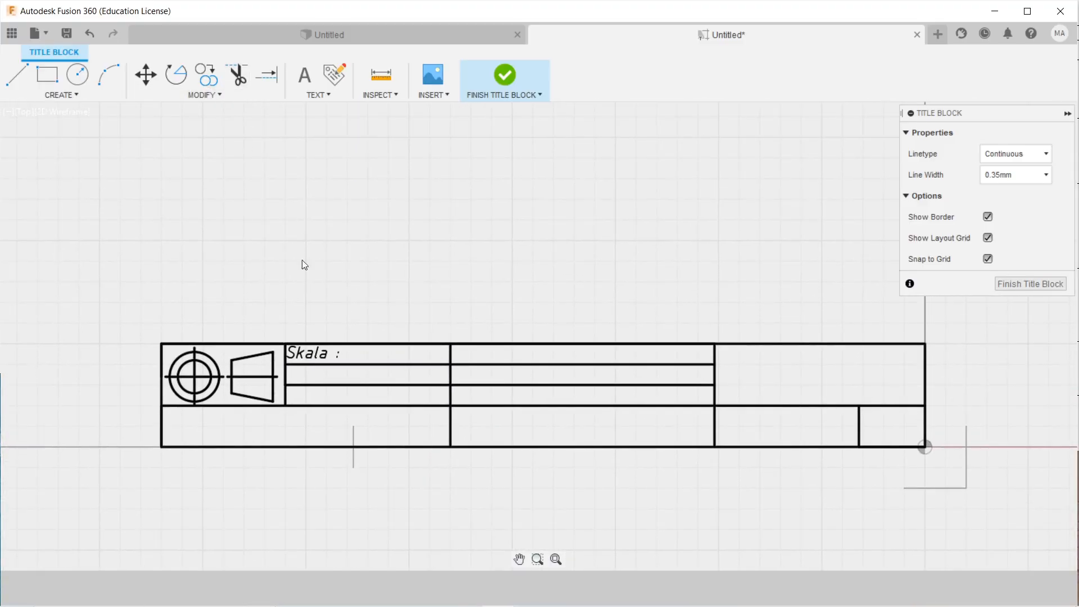
Start copying the 'Skala :' label, using its corner as the base point.
{"action": "left_click", "coordinate": [213, 81]}
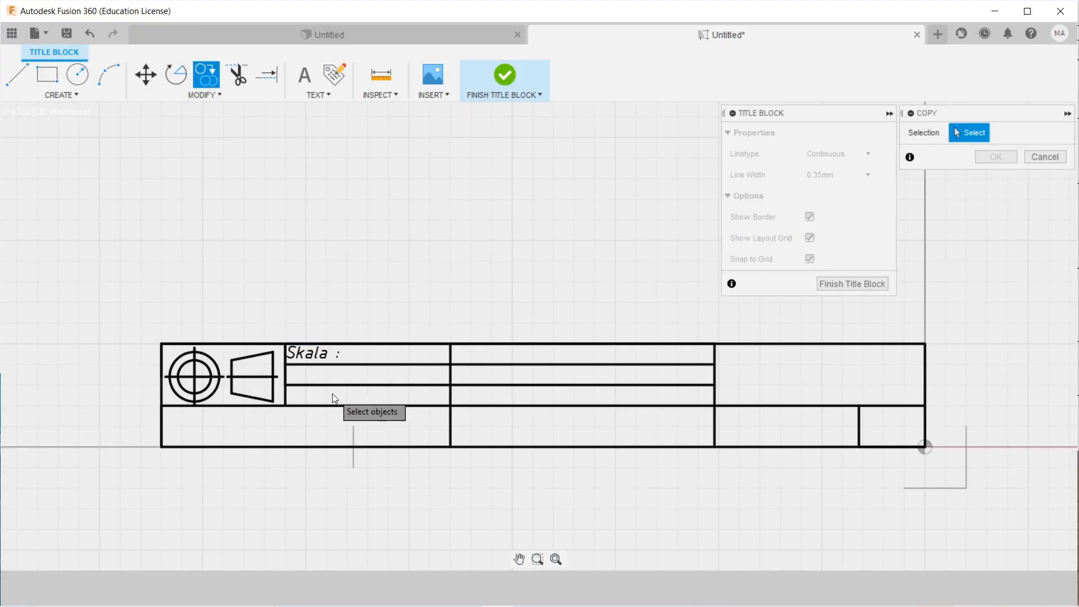
{"action": "scroll", "coordinate": [299, 354], "scroll_direction": "up", "scroll_amount": 2}
{"action": "left_click", "coordinate": [302, 359]}
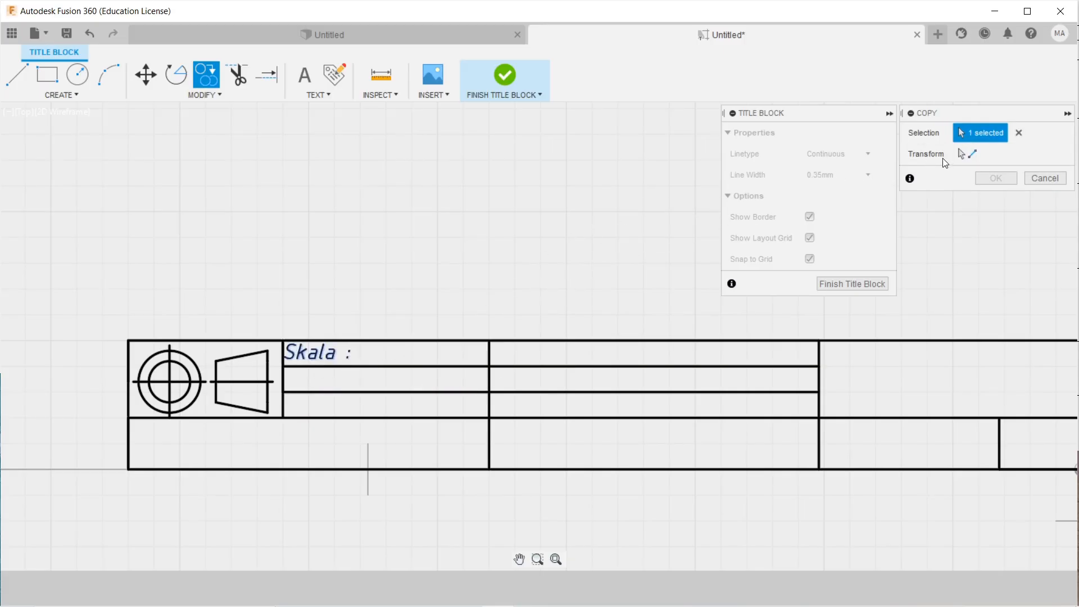
{"action": "left_click", "coordinate": [972, 154]}
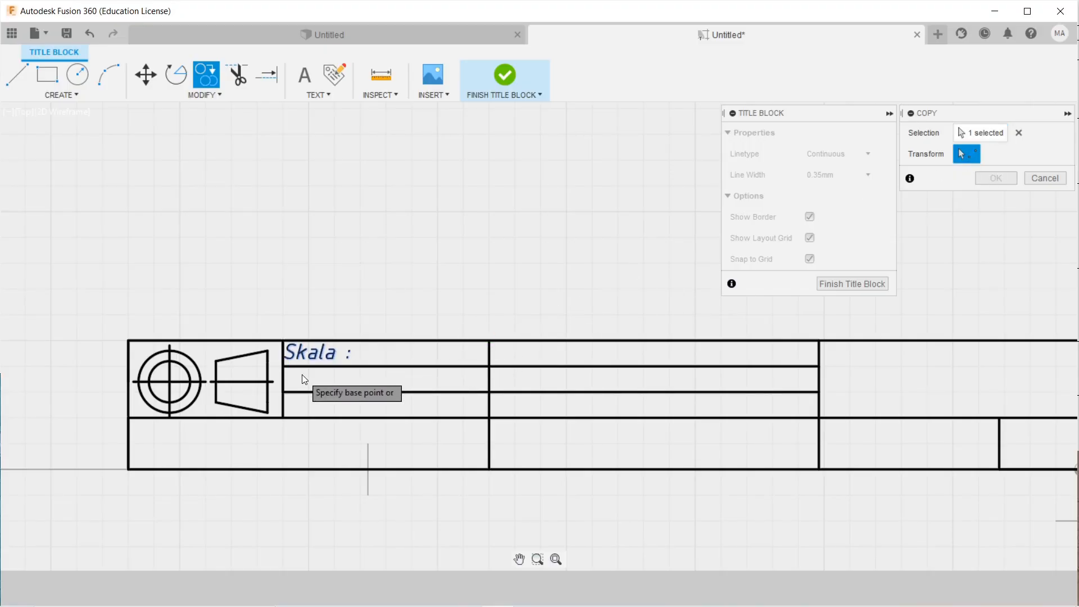
{"action": "scroll", "coordinate": [304, 371], "scroll_direction": "up", "scroll_amount": 1}
{"action": "middle_click_drag", "start_coordinate": [299, 376], "coordinate": [264, 359]}
{"action": "left_click", "coordinate": [242, 348]}
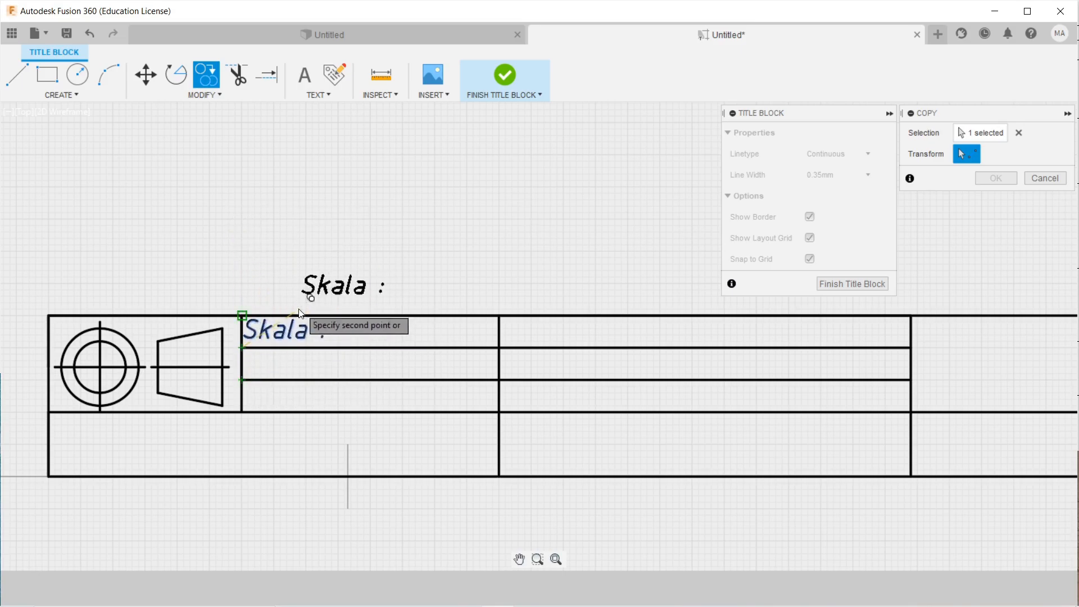
Place seven copies in the left and middle label rows, bottom-left and top-right cells.
{"action": "left_click", "coordinate": [241, 379]}
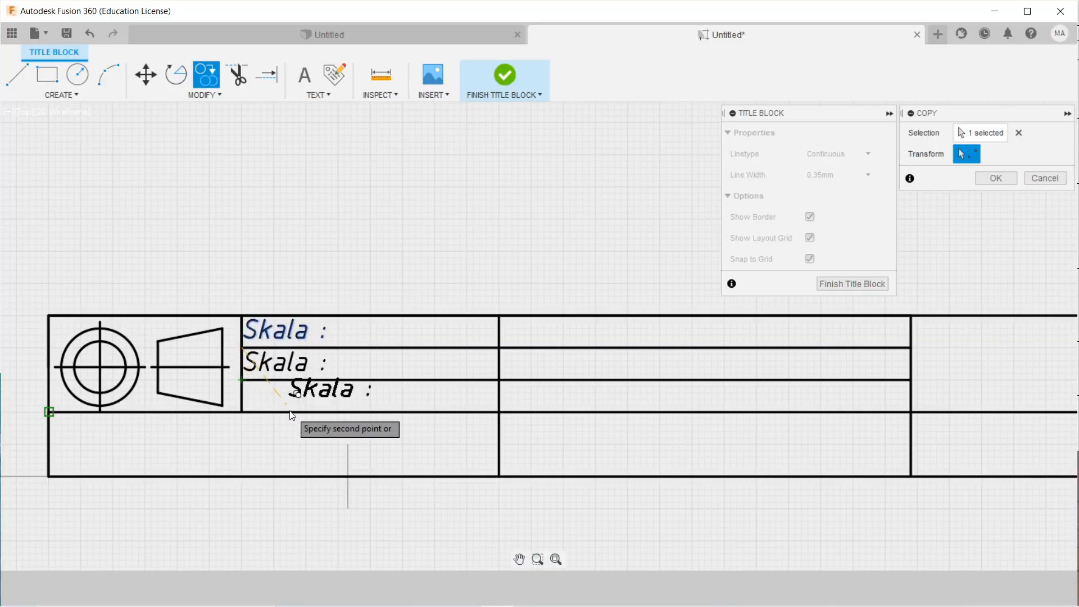
{"action": "left_click", "coordinate": [242, 412]}
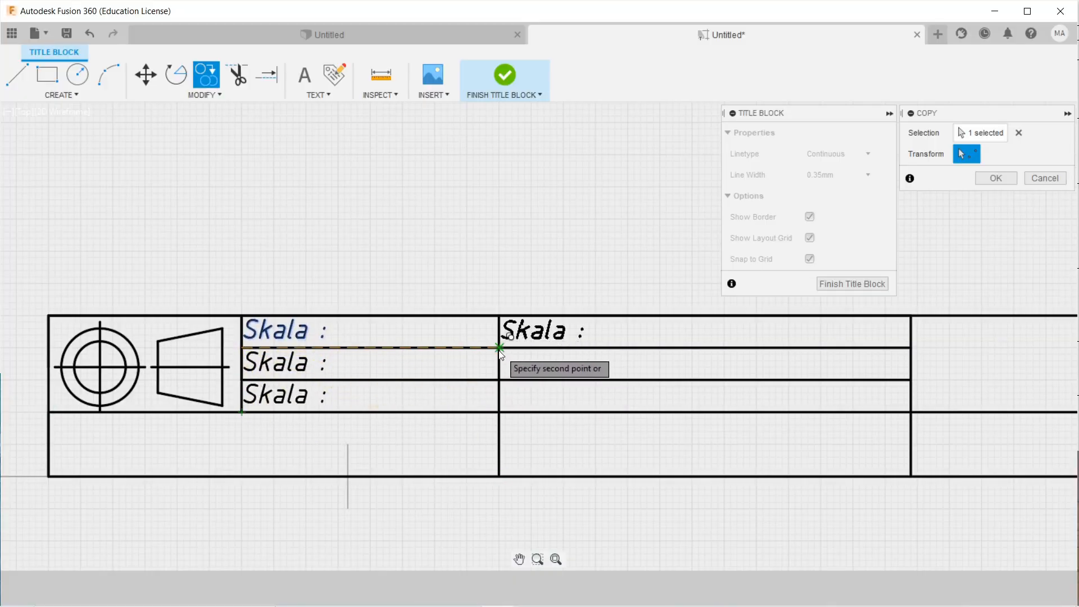
{"action": "left_click", "coordinate": [499, 347]}
{"action": "left_click", "coordinate": [499, 380]}
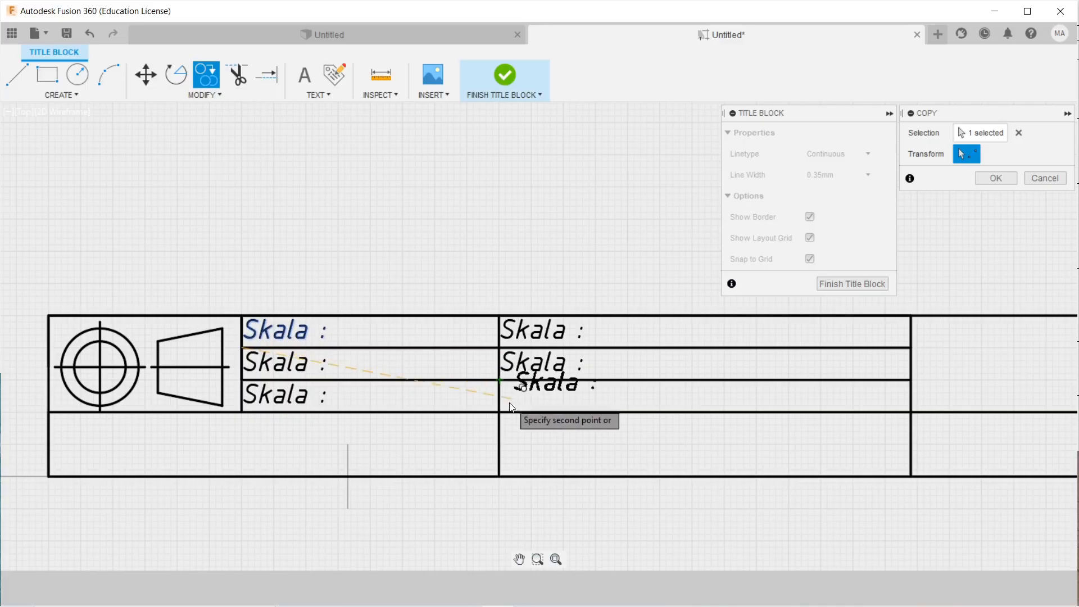
{"action": "left_click", "coordinate": [499, 412]}
{"action": "scroll", "coordinate": [422, 437], "scroll_direction": "down", "scroll_amount": 2}
{"action": "scroll", "coordinate": [280, 474], "scroll_direction": "down", "scroll_amount": 1}
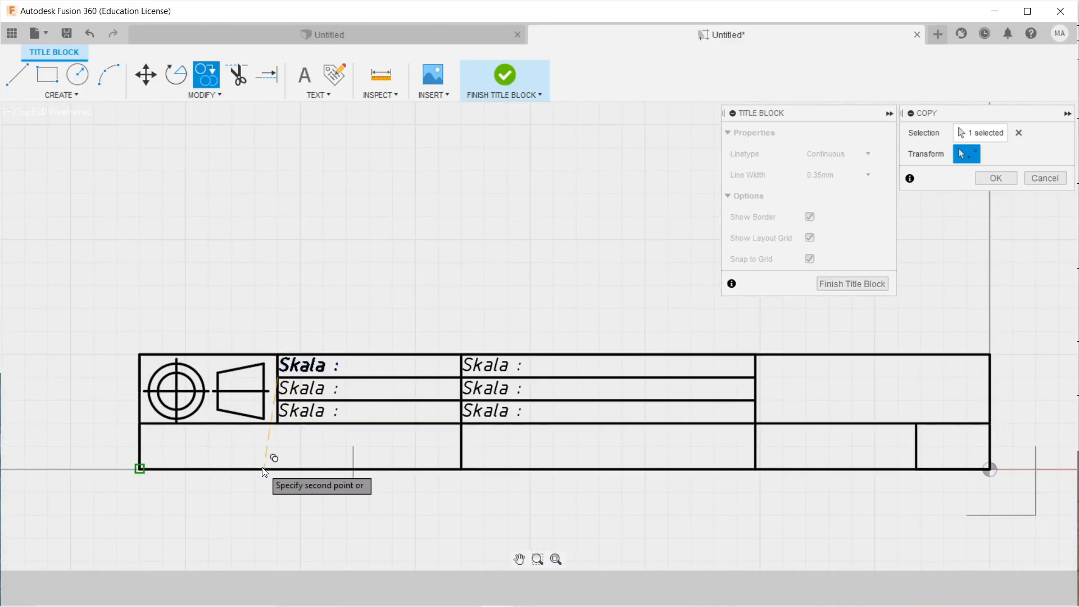
{"action": "left_click", "coordinate": [140, 470]}
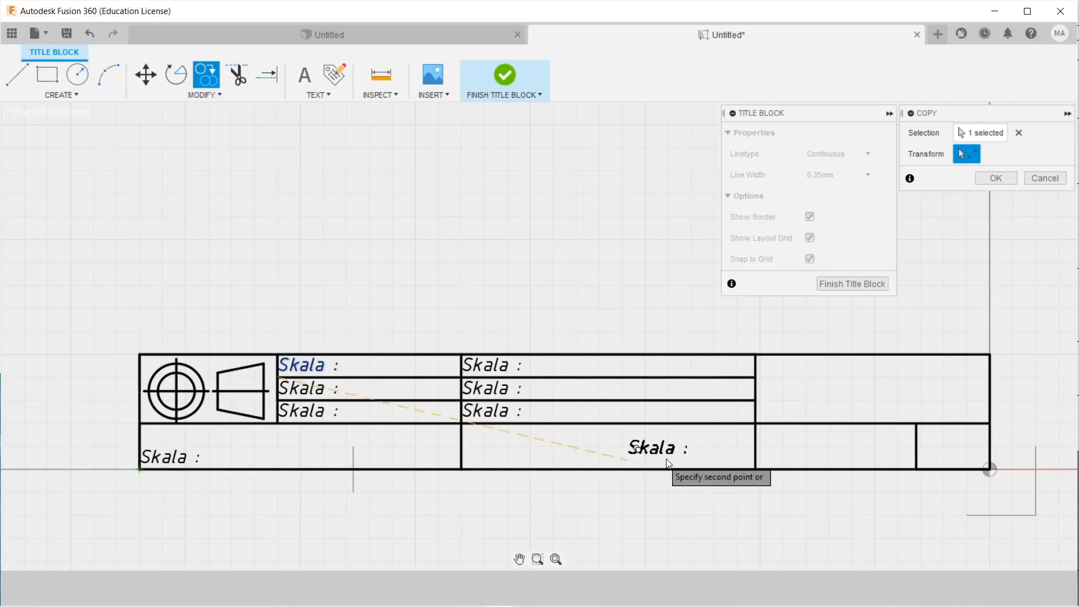
{"action": "left_click", "coordinate": [756, 376]}
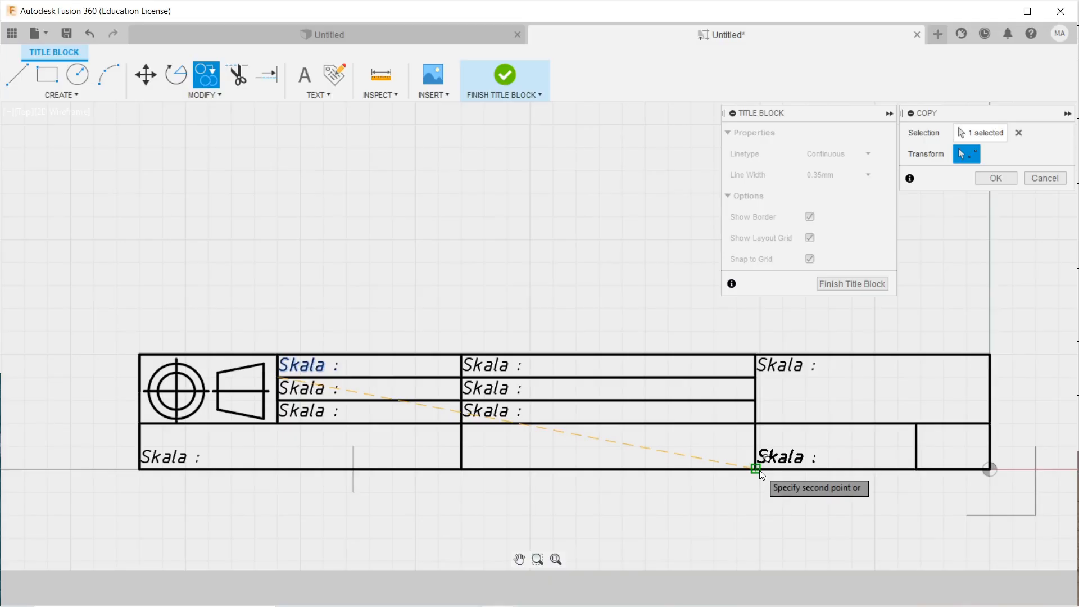
{"action": "right_click", "coordinate": [557, 308]}
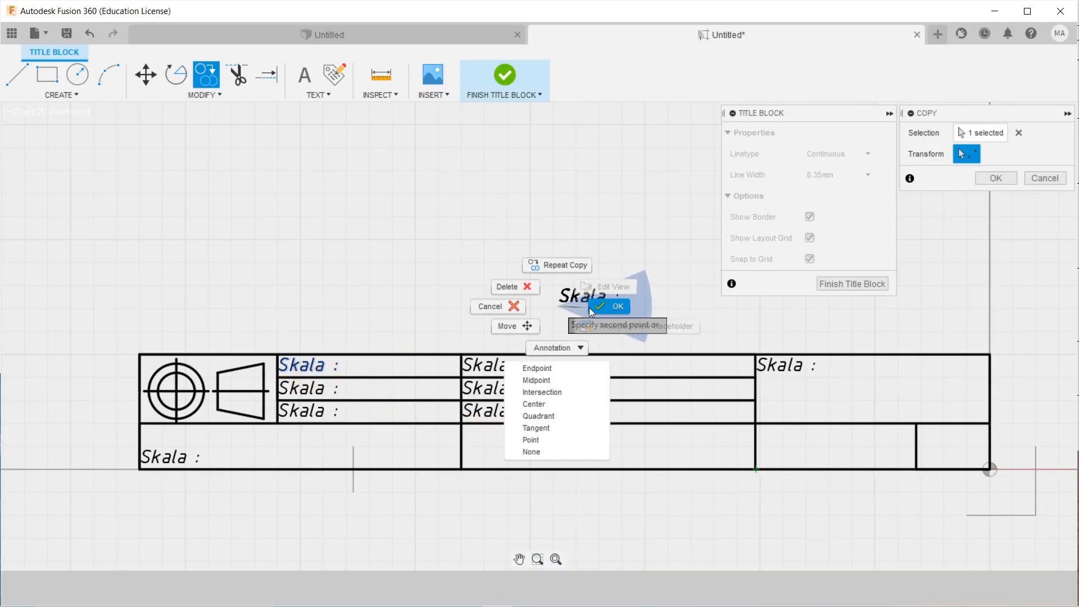
{"action": "left_click", "coordinate": [589, 308]}
{"action": "scroll", "coordinate": [404, 374], "scroll_direction": "up", "scroll_amount": 4}
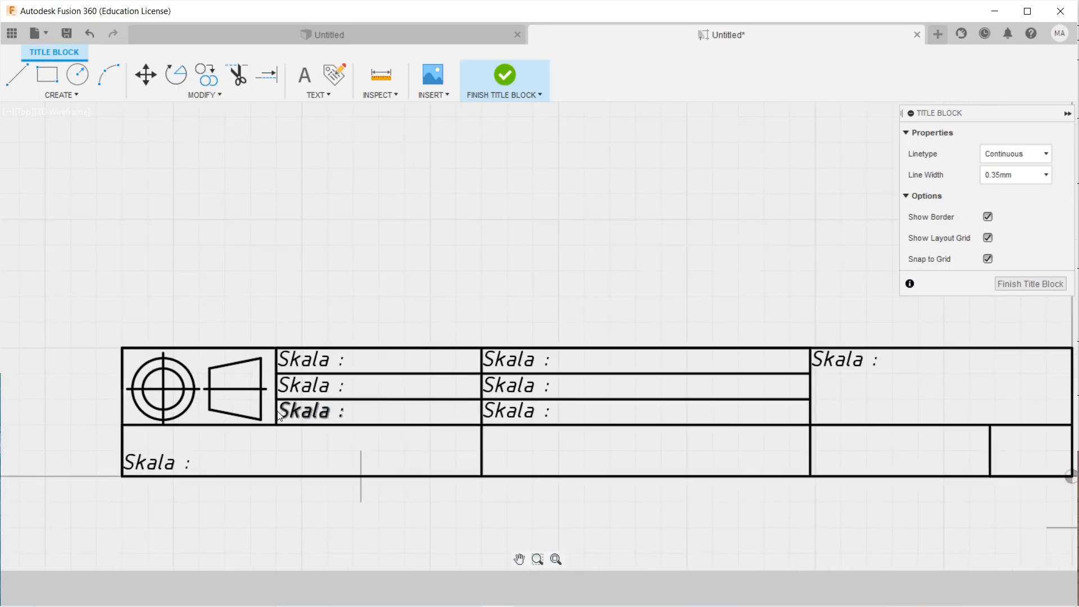
Rename the left-column labels below Skala to 'Satuan :' and 'Tanggal'.
{"action": "double_click", "coordinate": [244, 371]}
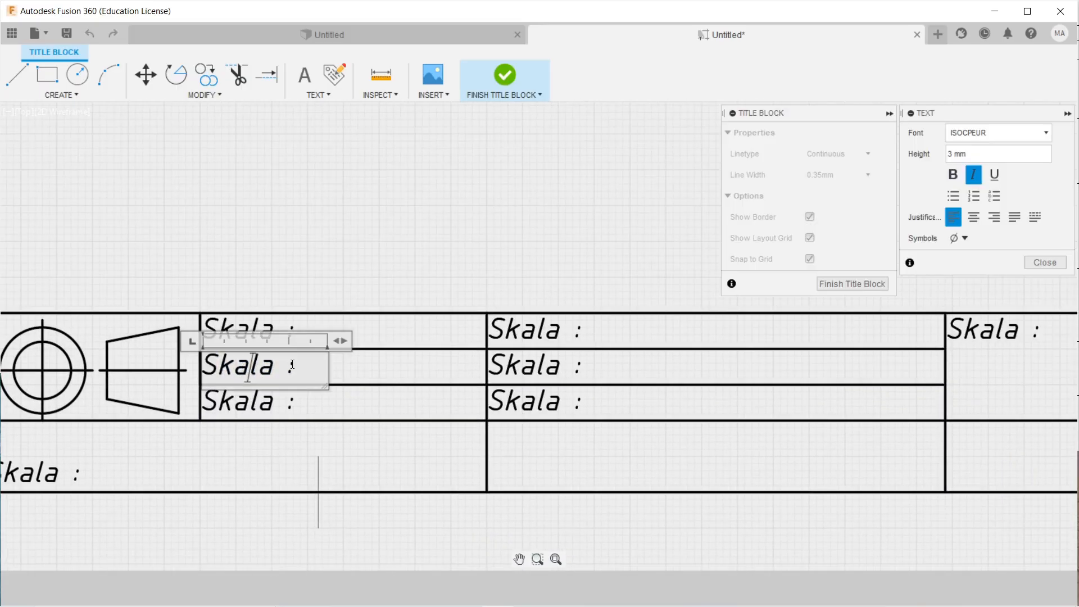
{"action": "key", "text": "BackSpace"}
{"action": "key", "text": "BackSpace"}
{"action": "key", "text": "BackSpace"}
{"action": "key", "text": "BackSpace"}
{"action": "type", "text": "atuan"}
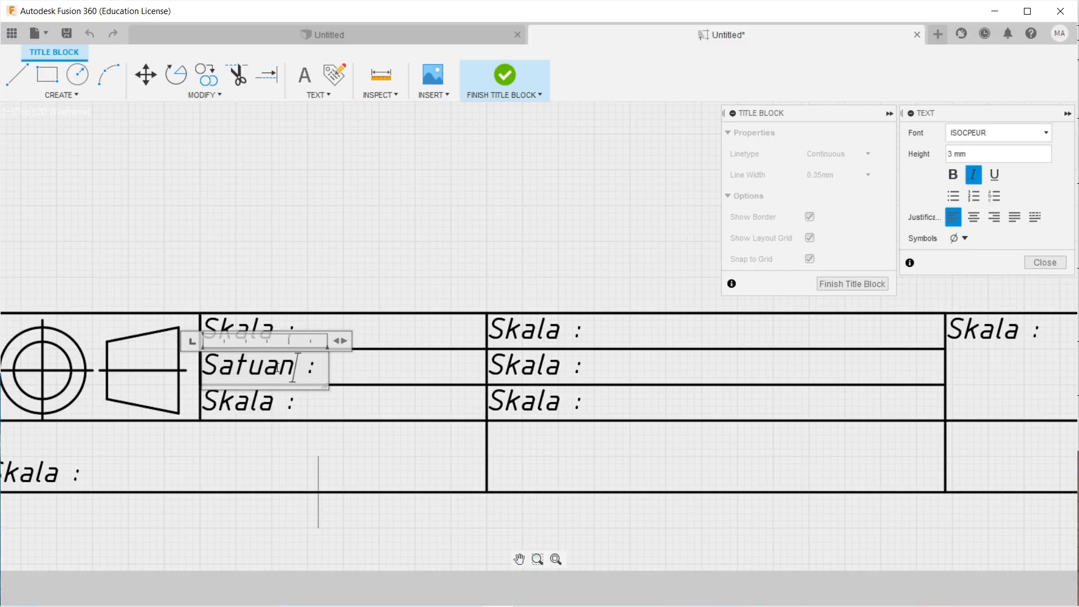
{"action": "left_click", "coordinate": [265, 401]}
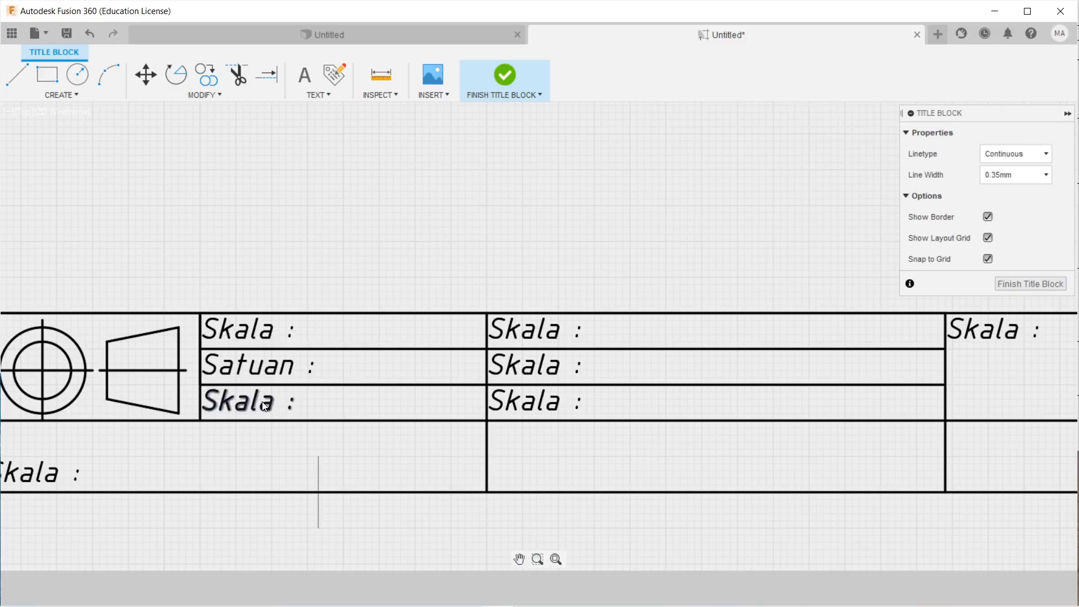
{"action": "double_click", "coordinate": [263, 407]}
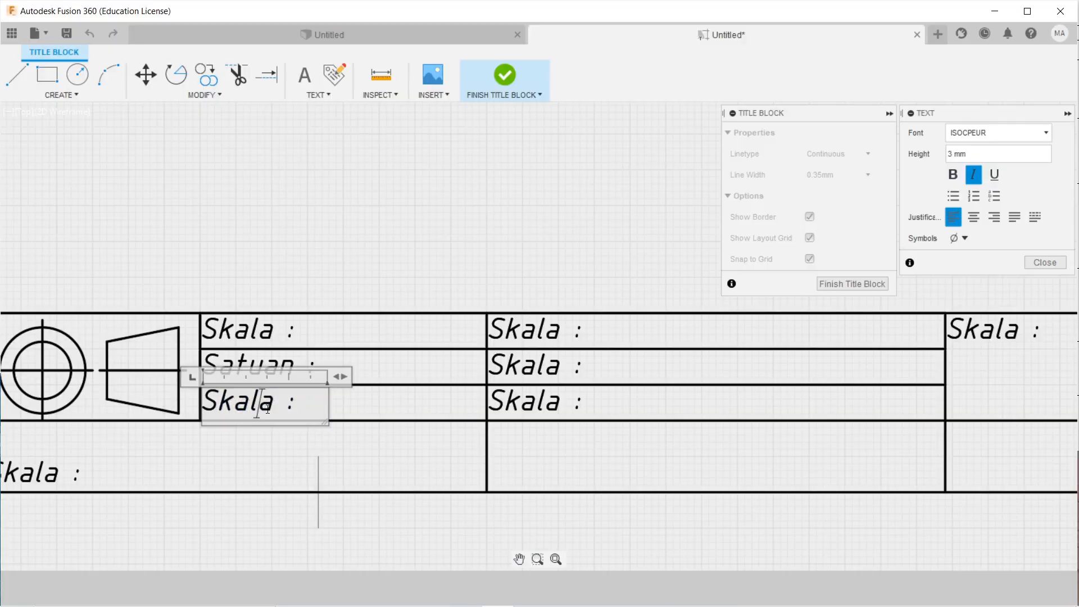
{"action": "key", "text": "BackSpace"}
{"action": "key", "text": "BackSpace"}
{"action": "key", "text": "BackSpace"}
{"action": "key", "text": "BackSpace"}
{"action": "key", "text": "BackSpace"}
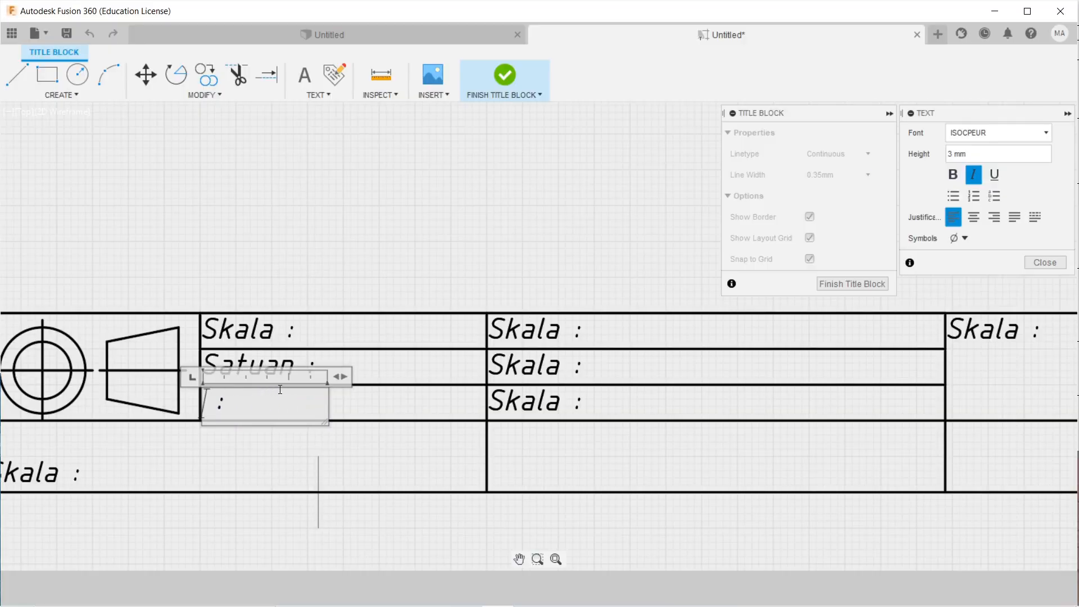
{"action": "key", "text": "Caps_Lock"}
{"action": "type", "text": "Tanggal"}
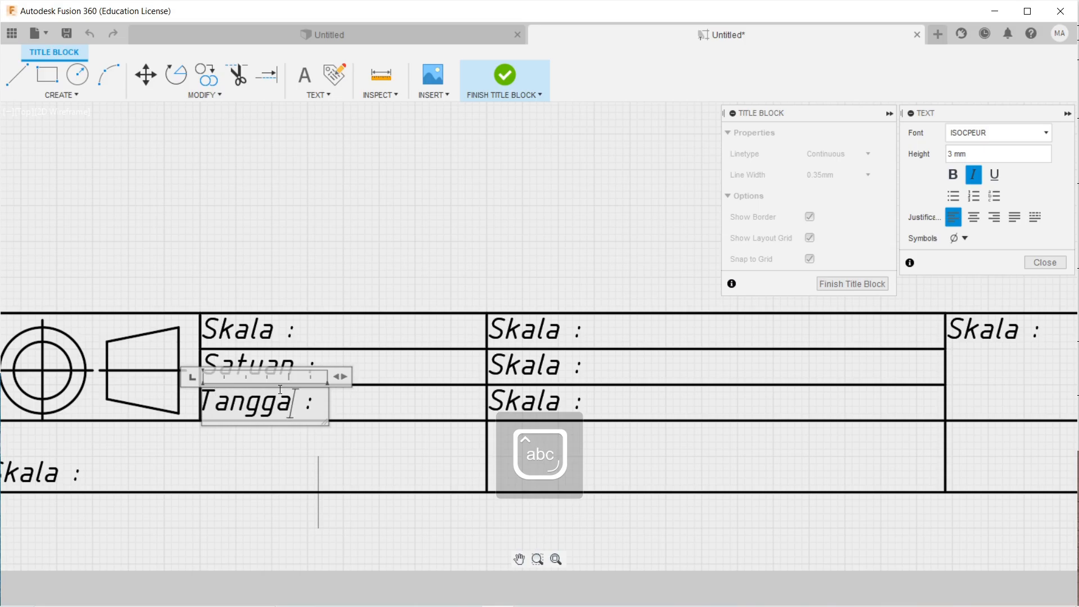
{"action": "left_click", "coordinate": [397, 400]}
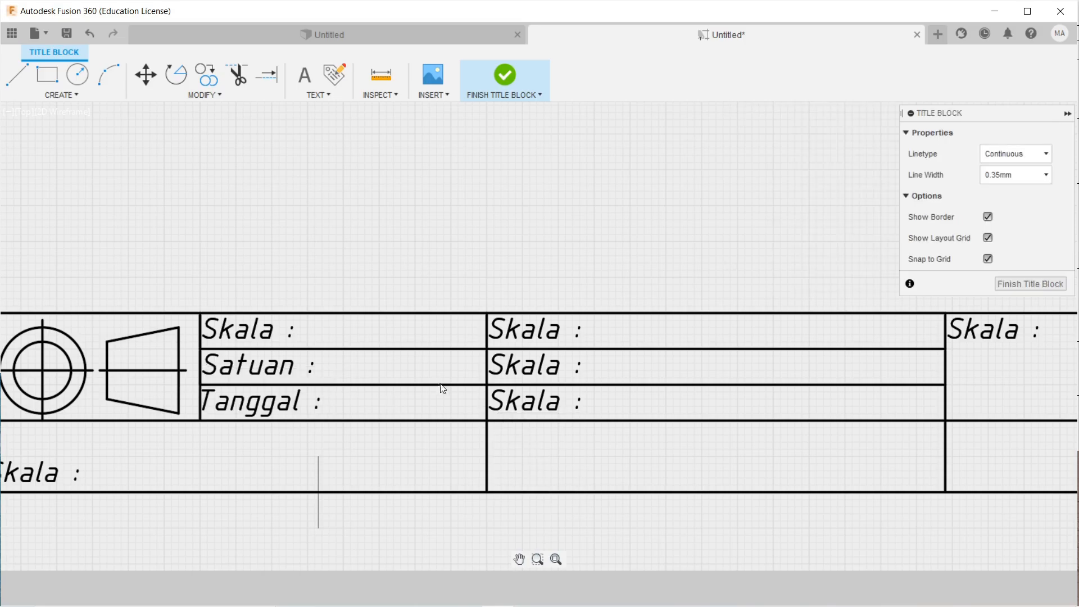
Change the first two middle-column labels to 'Digambar' and 'NIM'.
{"action": "double_click", "coordinate": [545, 338]}
{"action": "key", "text": "BackSpace"}
{"action": "key", "text": "BackSpace"}
{"action": "key", "text": "BackSpace"}
{"action": "key", "text": "BackSpace"}
{"action": "key", "text": "BackSpace"}
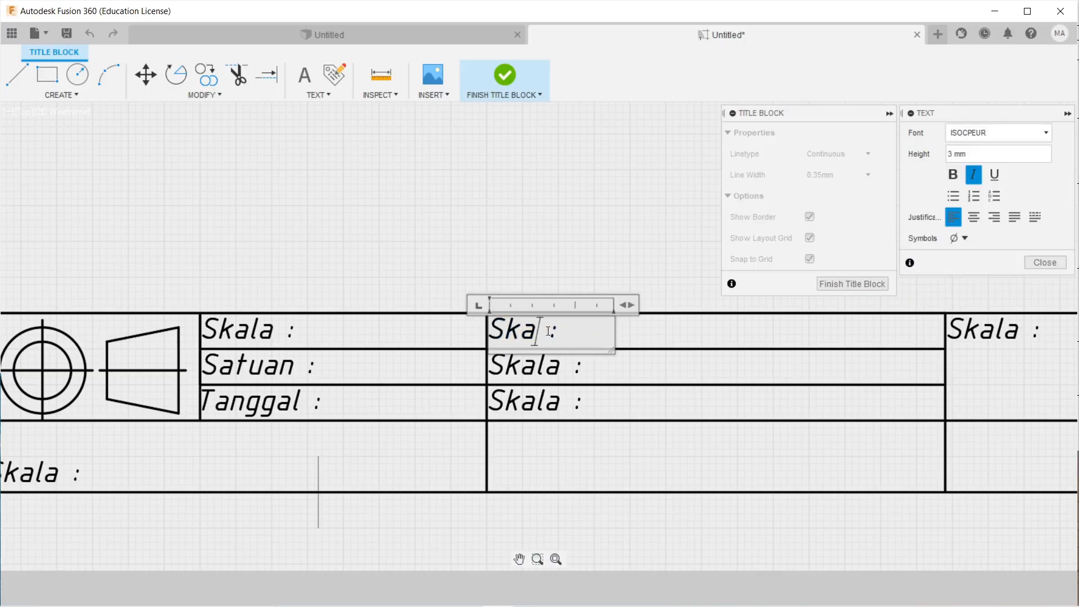
{"action": "key", "text": "Caps_Lock"}
{"action": "type", "text": "D"}
{"action": "key", "text": "Caps_Lock"}
{"action": "type", "text": "igambar"}
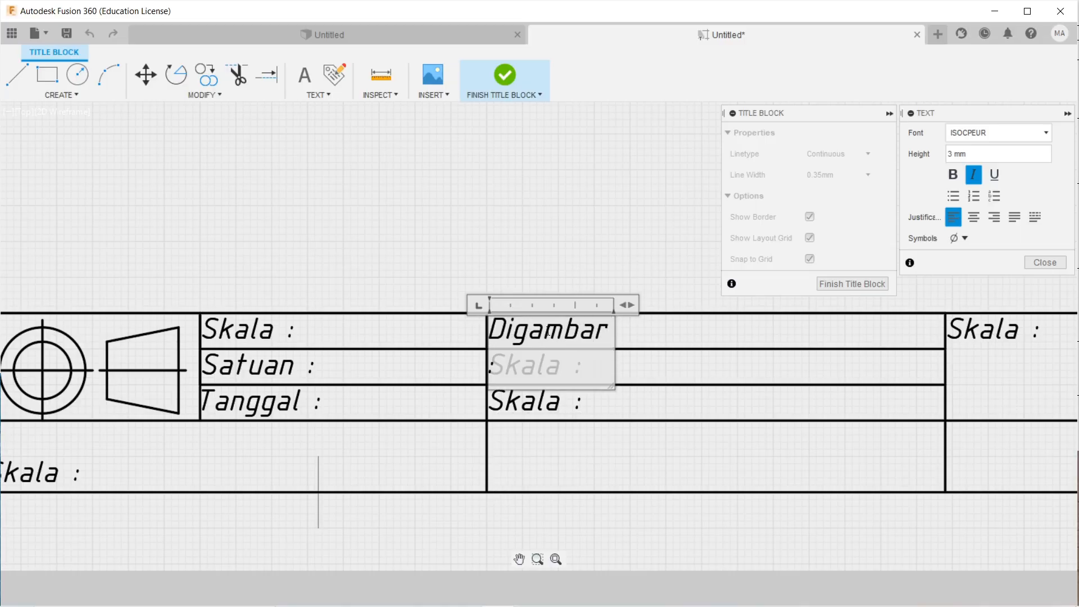
{"action": "left_click", "coordinate": [645, 390]}
{"action": "double_click", "coordinate": [555, 366]}
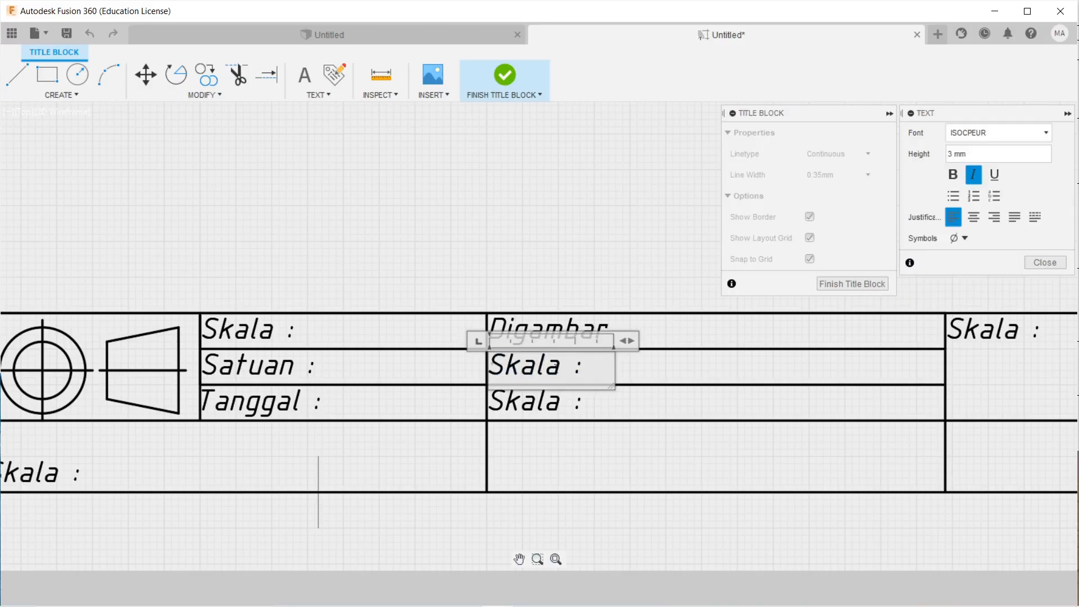
{"action": "left_click", "coordinate": [558, 375]}
{"action": "key", "text": "BackSpace"}
{"action": "key", "text": "BackSpace"}
{"action": "key", "text": "BackSpace"}
{"action": "key", "text": "BackSpace"}
{"action": "key", "text": "BackSpace"}
{"action": "key", "text": "Caps_Lock"}
{"action": "type", "text": "NIM"}
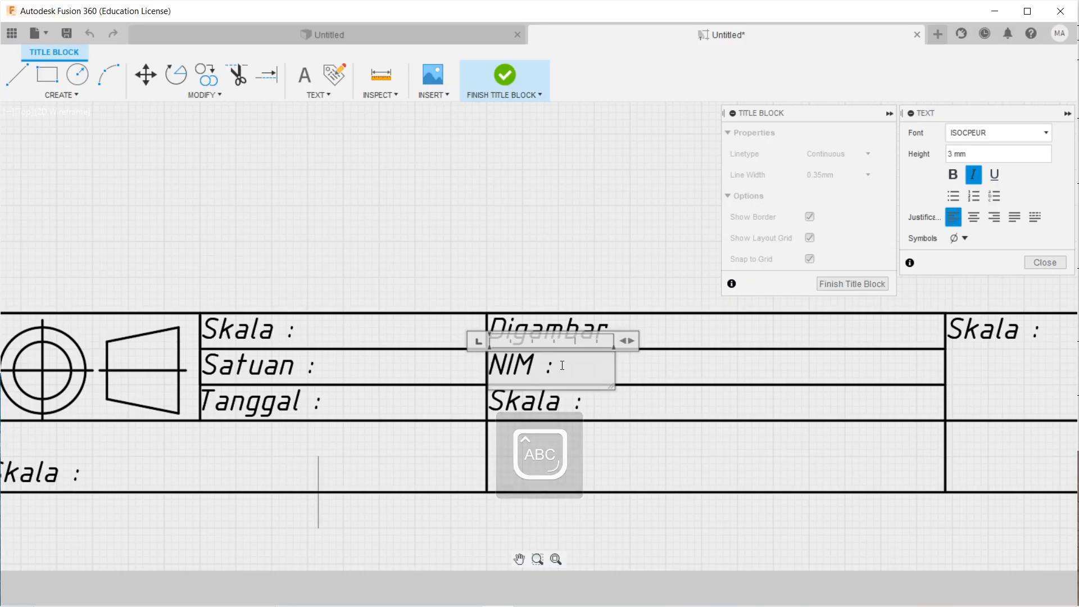
{"action": "left_click", "coordinate": [687, 378]}
Retype the third middle-column label as 'Dilihat'.
{"action": "double_click", "coordinate": [562, 404]}
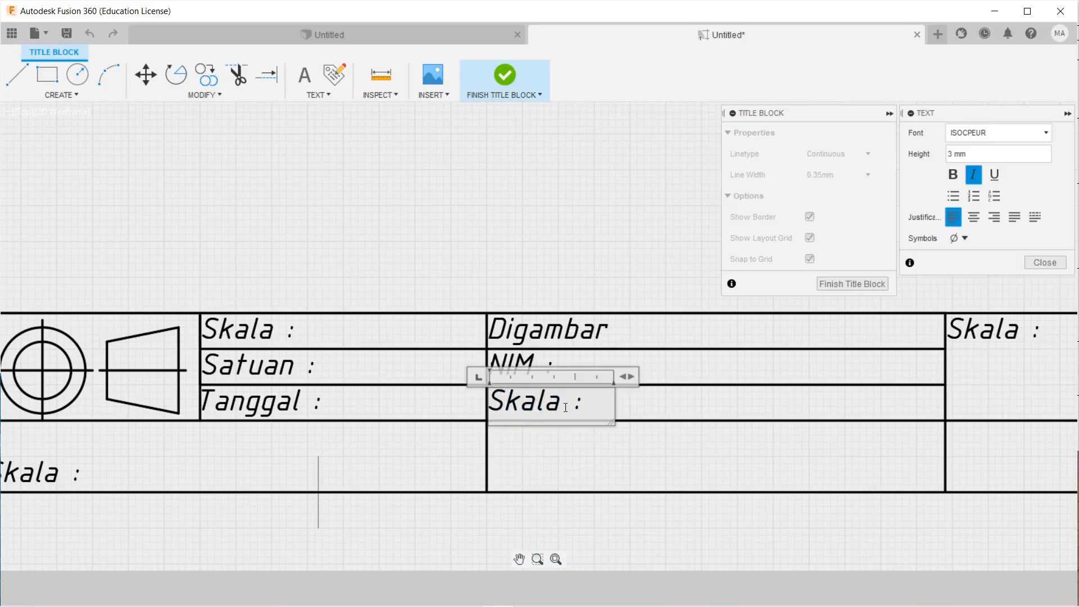
{"action": "key", "text": "BackSpace"}
{"action": "key", "text": "BackSpace"}
{"action": "key", "text": "BackSpace"}
{"action": "key", "text": "BackSpace"}
{"action": "key", "text": "BackSpace"}
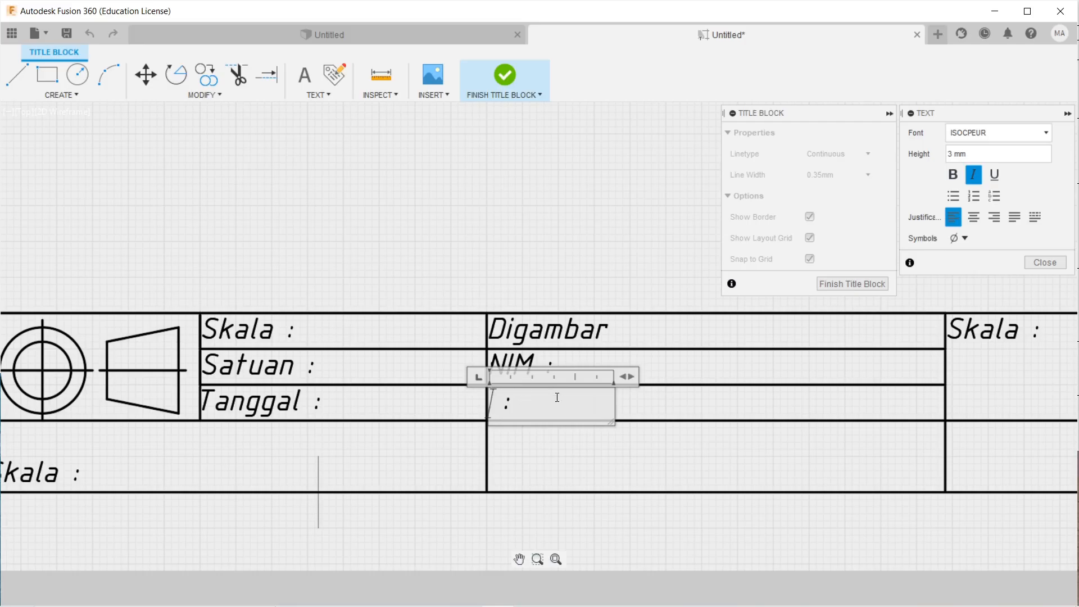
{"action": "key", "text": "Caps_Lock"}
{"action": "type", "text": "D"}
{"action": "key", "text": "Caps_Lock"}
{"action": "type", "text": "i "}
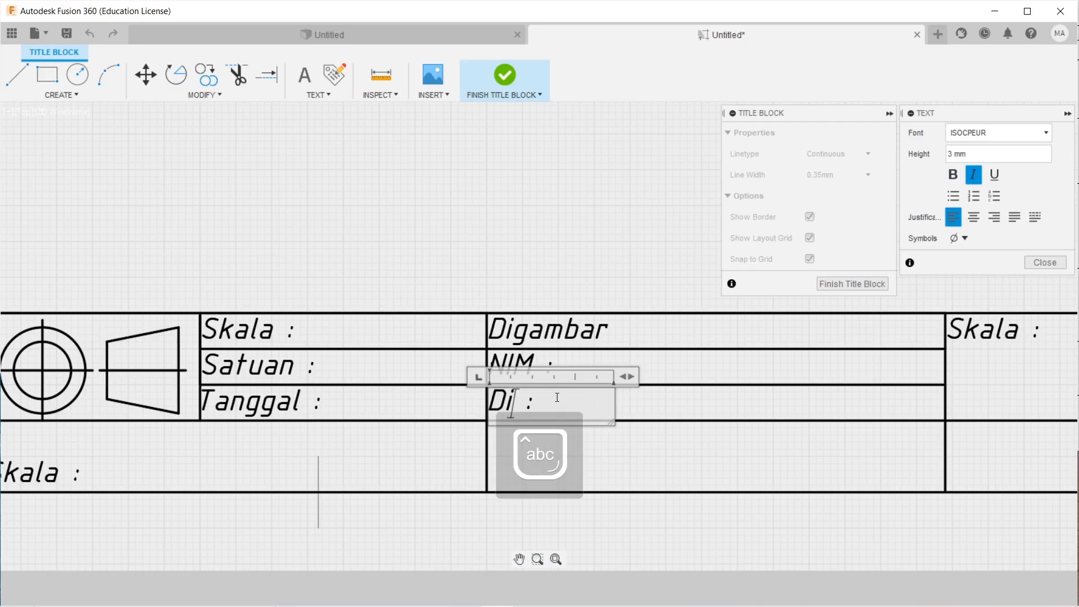
{"action": "type", "text": "lihat"}
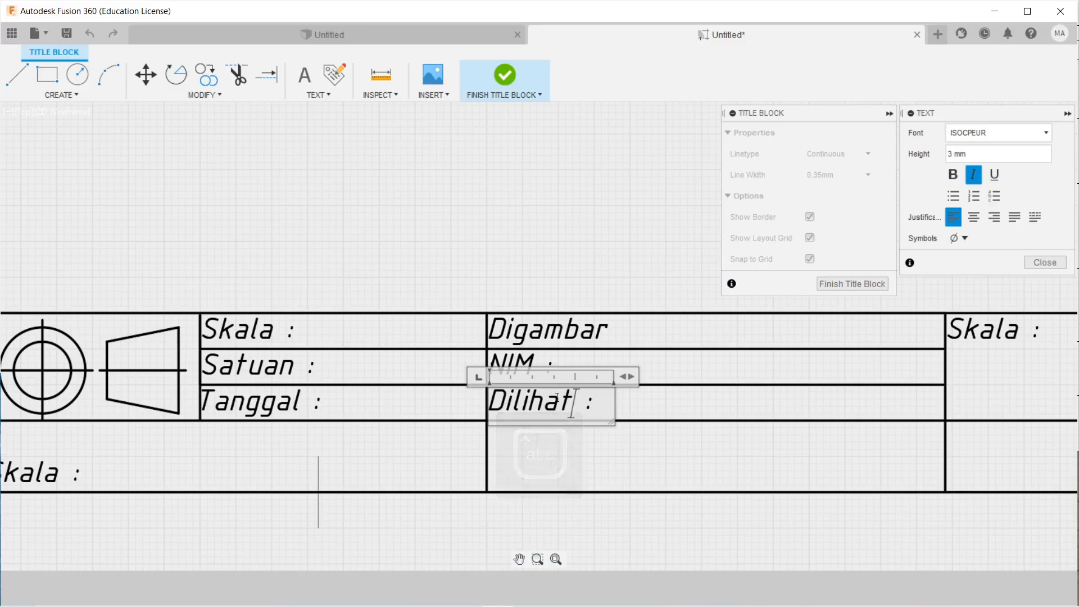
Commit the Dilihat label and retype the lower-left label as 'UNIVERSITAS JEMBER' on one line.
{"action": "left_click", "coordinate": [689, 407]}
{"action": "scroll", "coordinate": [690, 412], "scroll_direction": "down", "scroll_amount": 3}
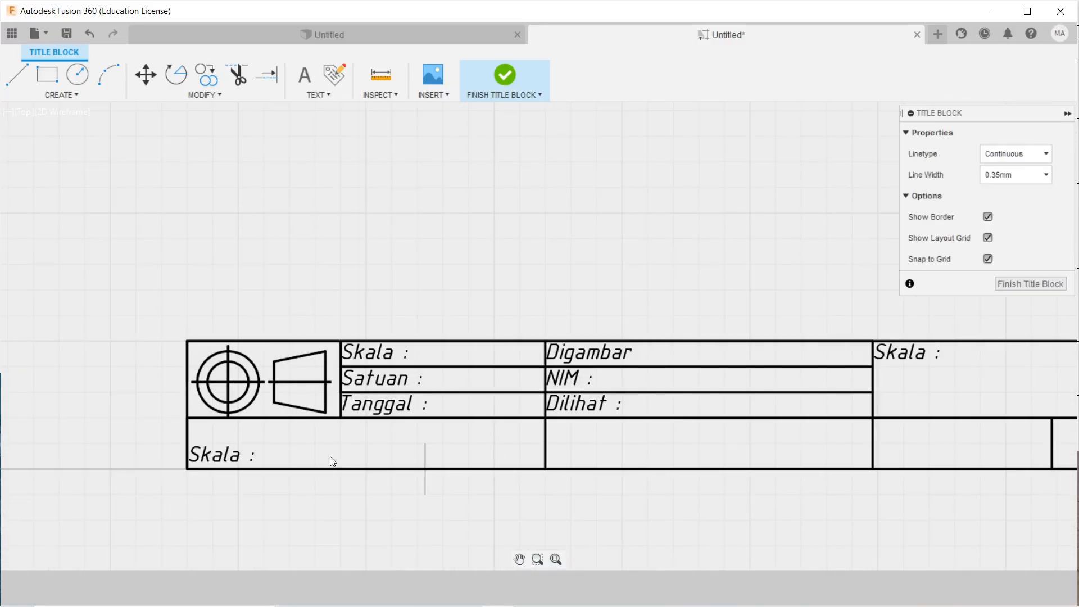
{"action": "double_click", "coordinate": [217, 457]}
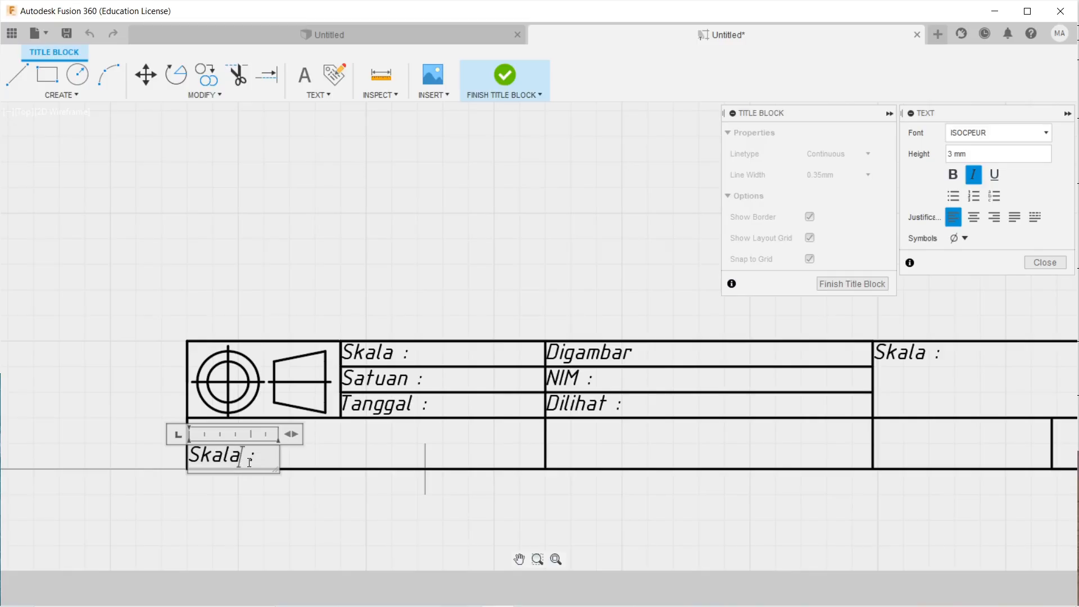
{"action": "key", "text": "BackSpace"}
{"action": "key", "text": "BackSpace"}
{"action": "key", "text": "BackSpace"}
{"action": "key", "text": "Caps_Lock"}
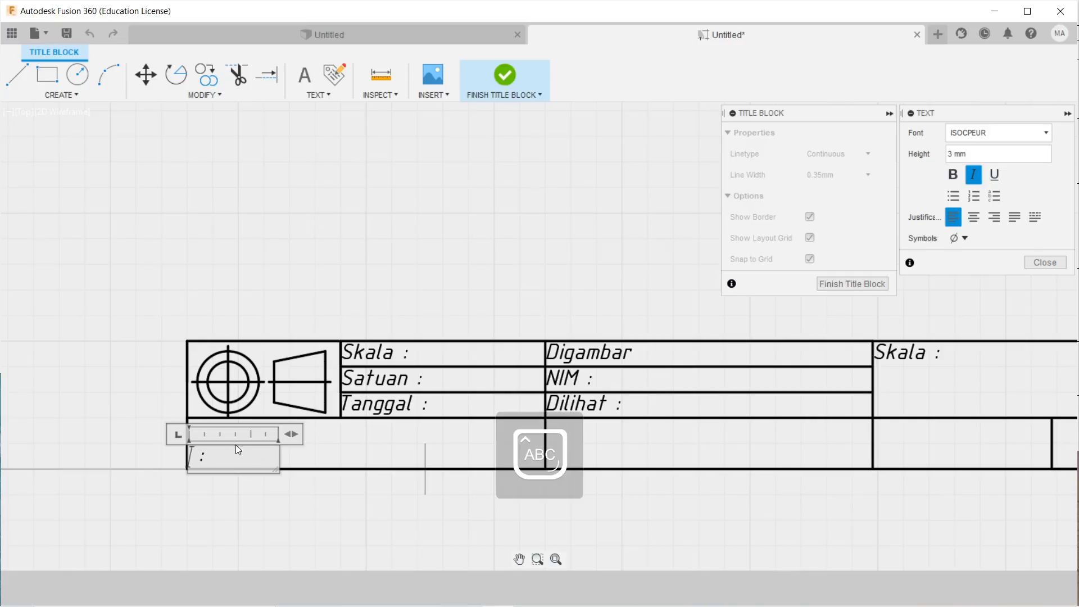
{"action": "type", "text": "UNIVE"}
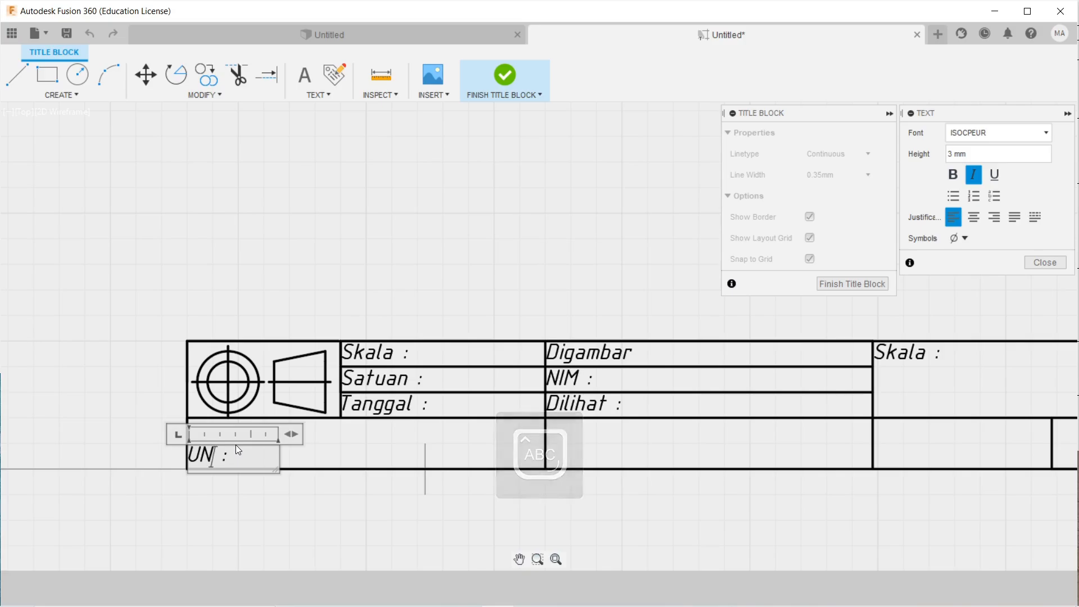
{"action": "type", "text": "RSITAS"}
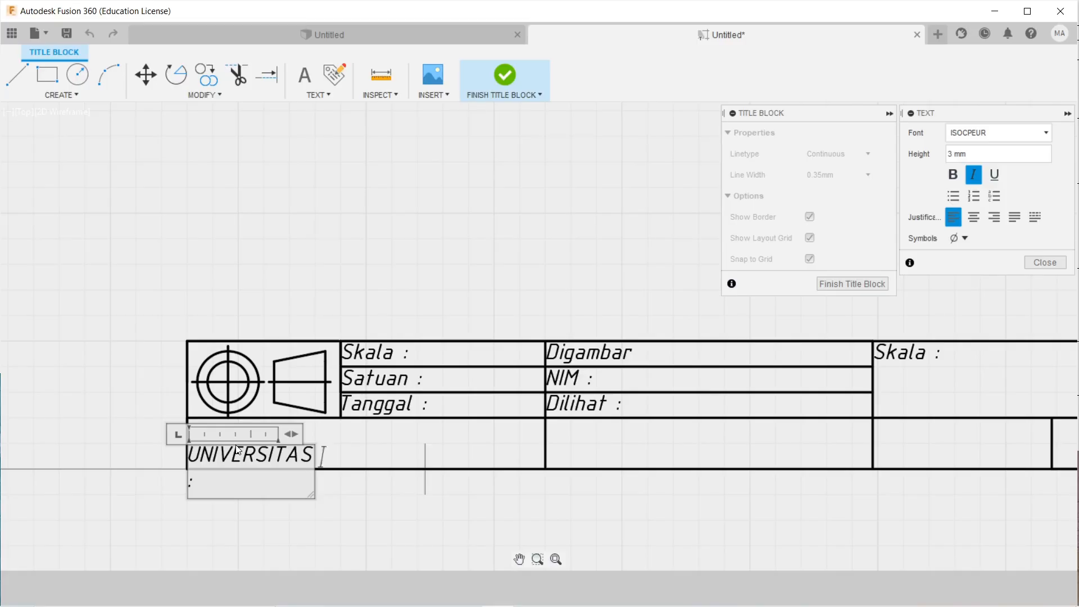
{"action": "type", "text": " JEMBER"}
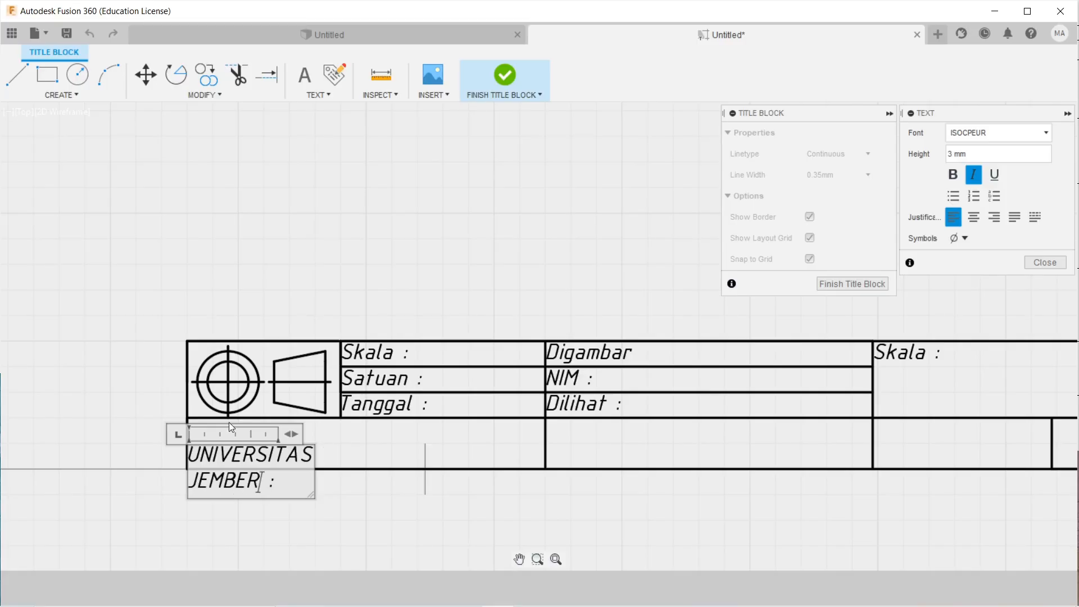
{"action": "left_click_drag", "start_coordinate": [296, 429], "coordinate": [515, 441]}
{"action": "left_click", "coordinate": [572, 469]}
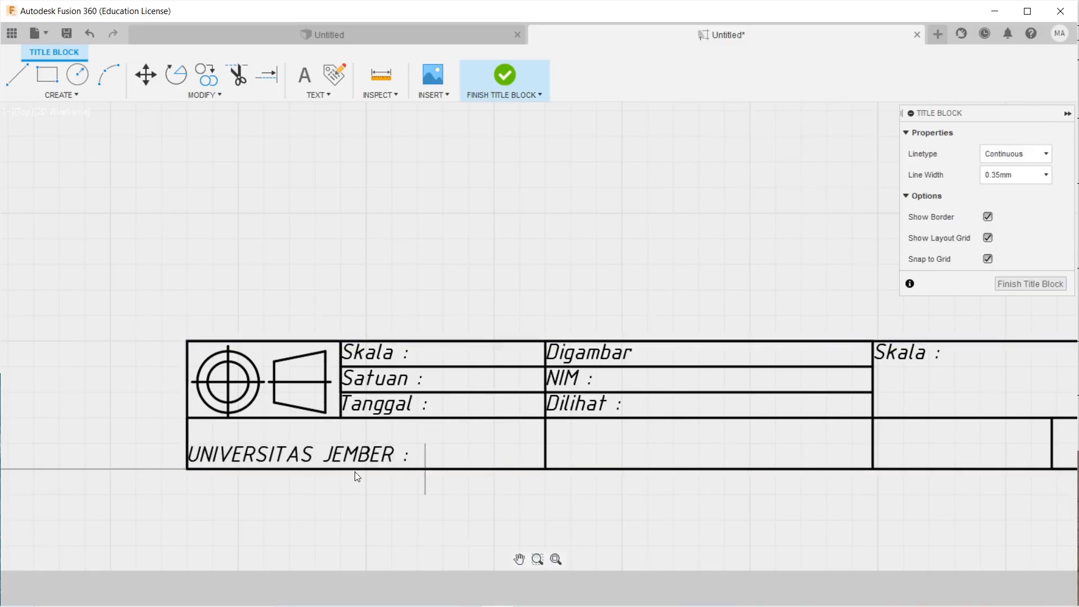
Set the heading to 5 mm height, widen its box, move it up and drop the colon.
{"action": "double_click", "coordinate": [298, 454]}
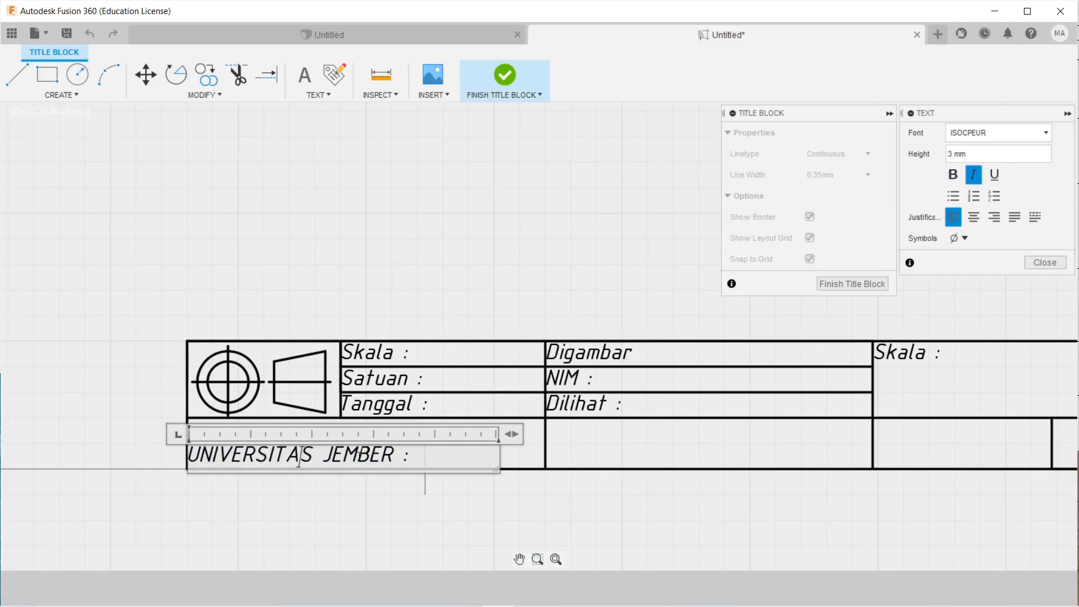
{"action": "left_click_drag", "start_coordinate": [408, 458], "coordinate": [190, 444]}
{"action": "left_click", "coordinate": [955, 154]}
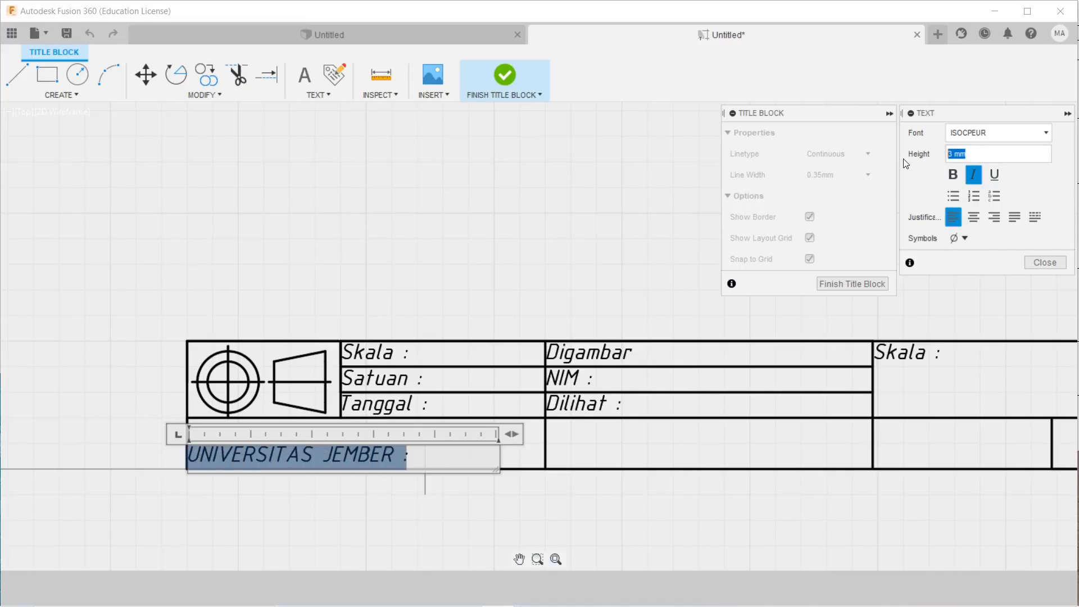
{"action": "type", "text": "5"}
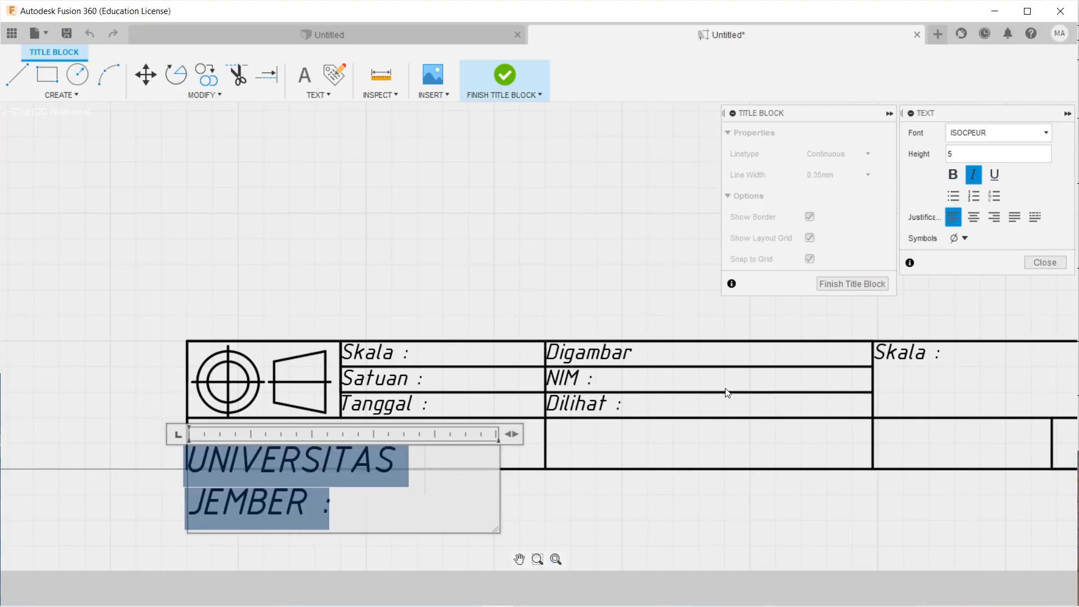
{"action": "left_click_drag", "start_coordinate": [511, 434], "coordinate": [571, 434]}
{"action": "left_click", "coordinate": [680, 483]}
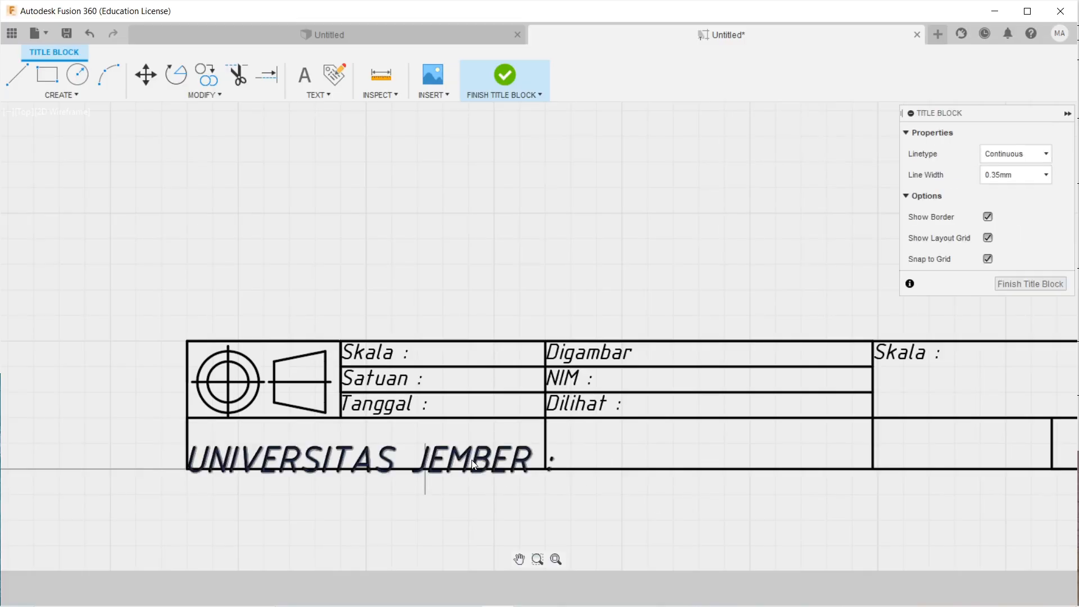
{"action": "left_click_drag", "start_coordinate": [472, 458], "coordinate": [479, 448]}
{"action": "double_click", "coordinate": [532, 454]}
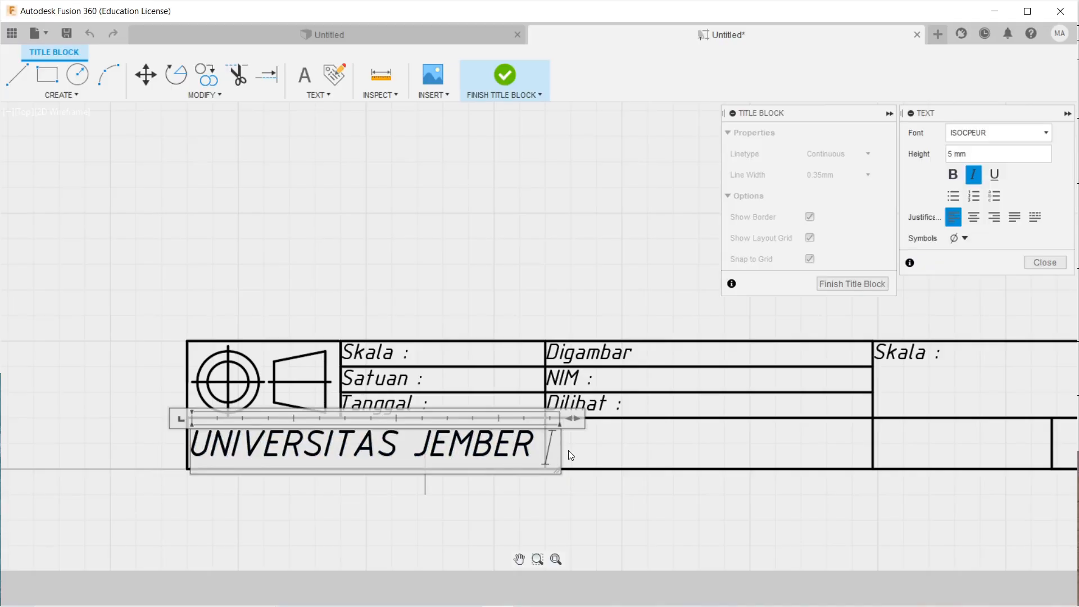
{"action": "left_click", "coordinate": [702, 486]}
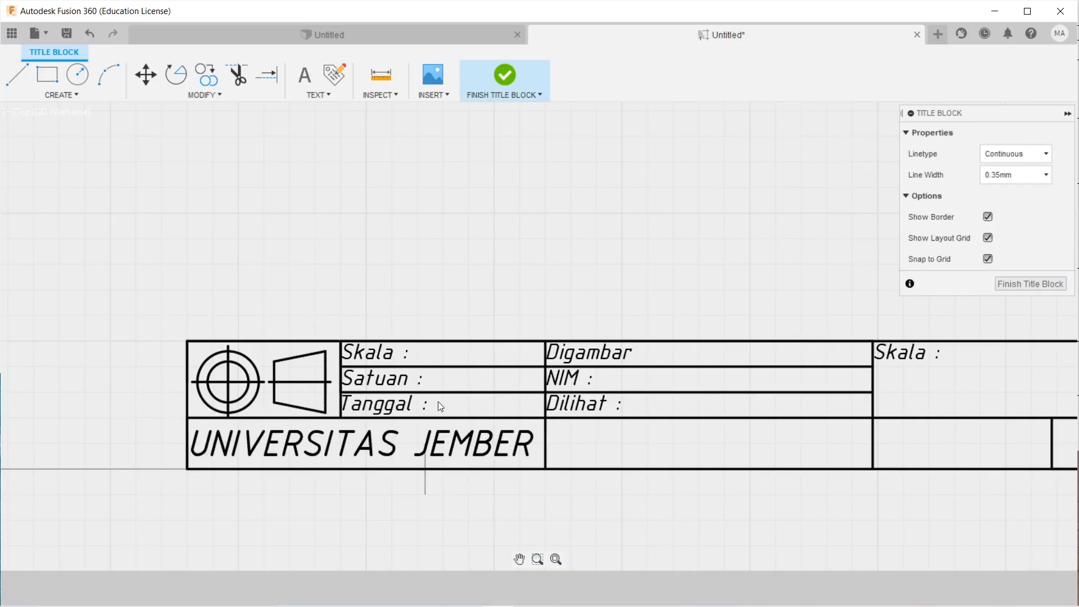
Nudge the UNIVERSITAS JEMBER heading slightly right, then frame the whole title block.
{"action": "left_click_drag", "start_coordinate": [451, 441], "coordinate": [455, 444]}
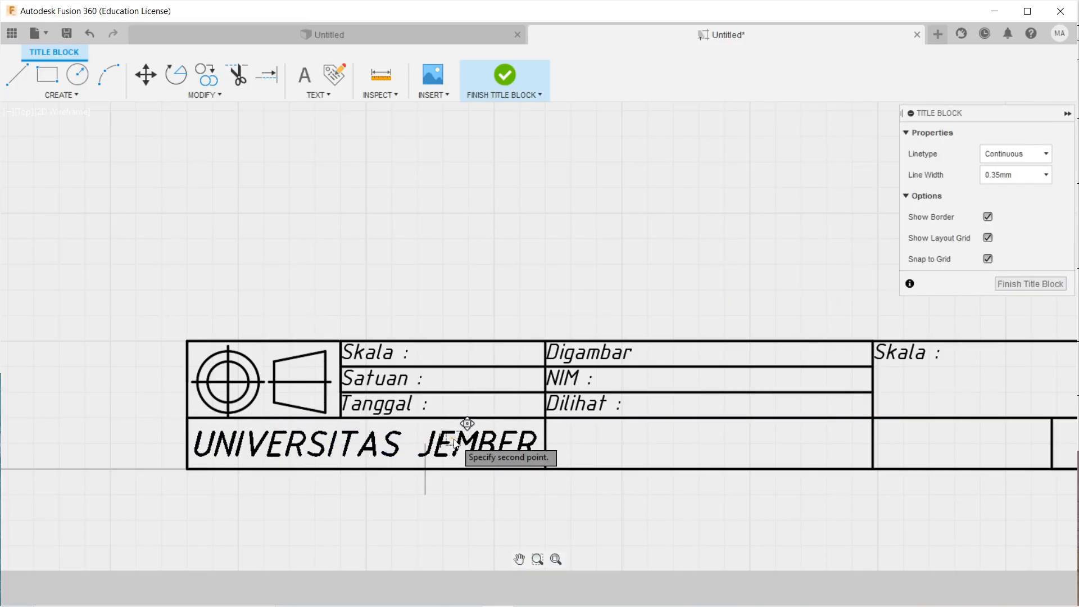
{"action": "left_click", "coordinate": [455, 444]}
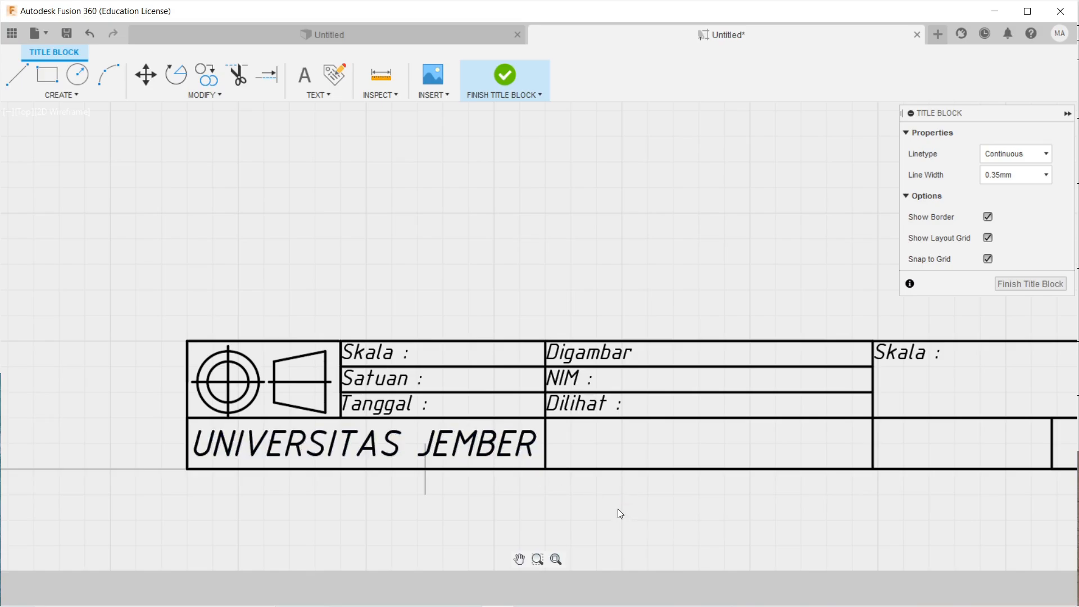
{"action": "scroll", "coordinate": [613, 488], "scroll_direction": "down", "scroll_amount": 3}
{"action": "middle_click_drag", "start_coordinate": [668, 482], "coordinate": [556, 457]}
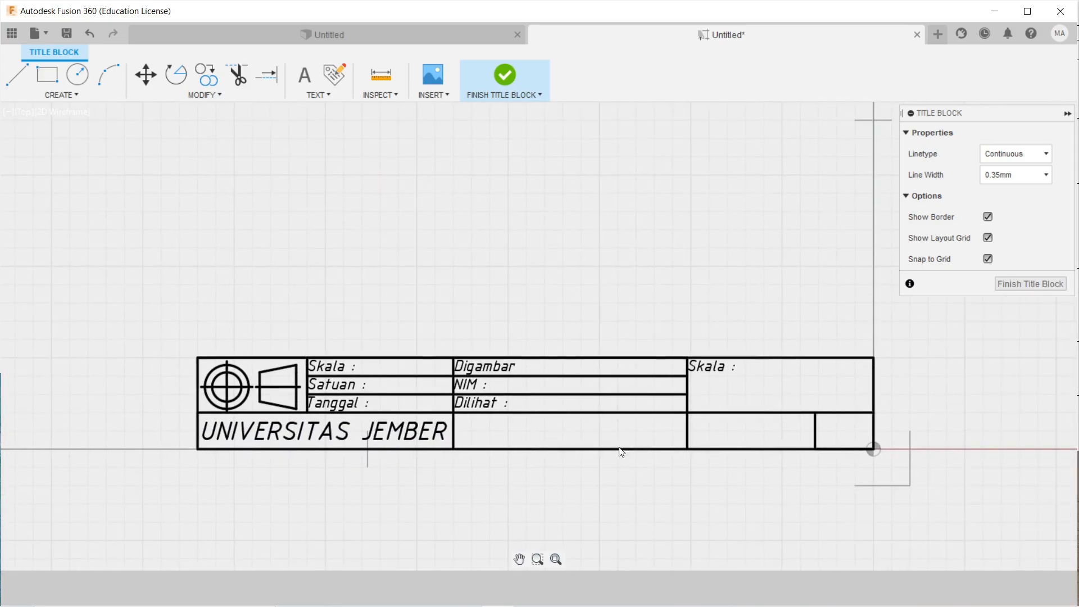
{"action": "scroll", "coordinate": [717, 447], "scroll_direction": "up", "scroll_amount": 2}
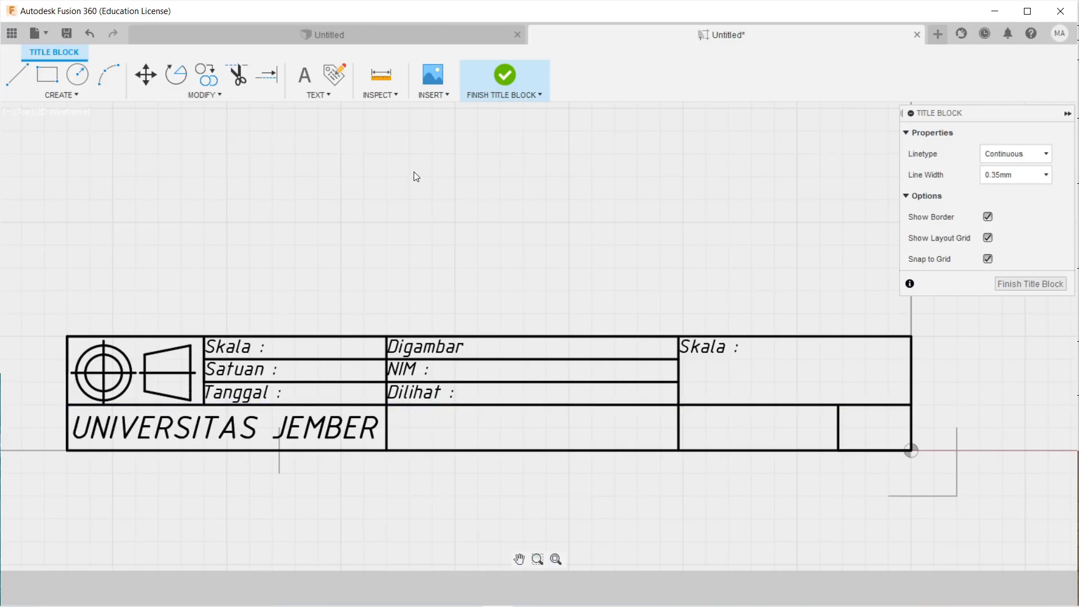
{"action": "scroll", "coordinate": [437, 333], "scroll_direction": "down", "scroll_amount": 2}
{"action": "middle_click_drag", "start_coordinate": [419, 359], "coordinate": [407, 324]}
{"action": "scroll", "coordinate": [364, 338], "scroll_direction": "up", "scroll_amount": 2}
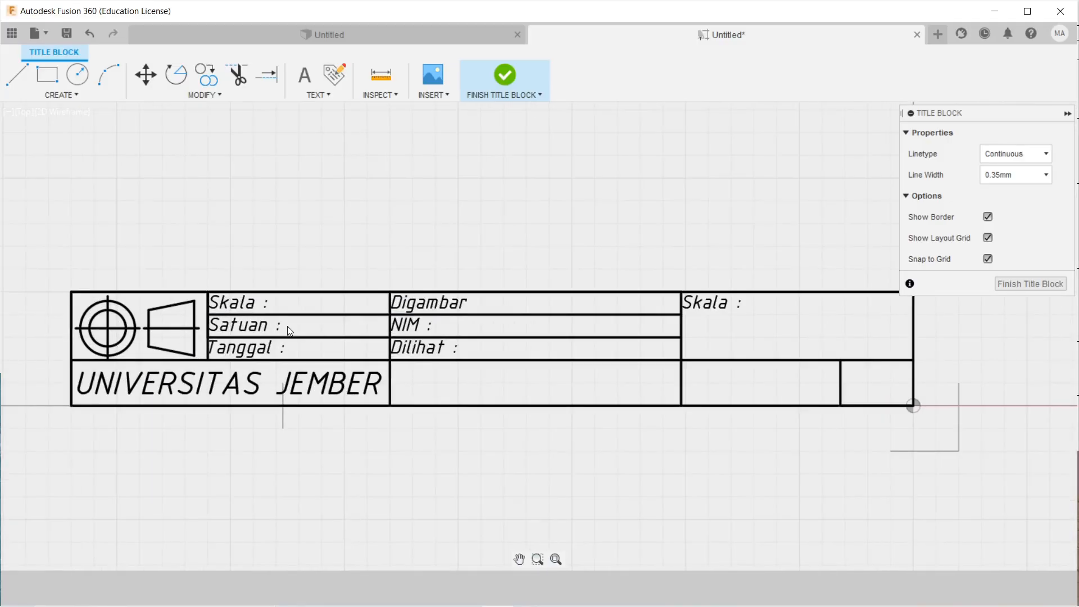
{"action": "mouse_move", "coordinate": [287, 327]}
{"action": "middle_mouse_down"}
{"action": "mouse_move", "coordinate": [349, 356]}
{"action": "mouse_move", "coordinate": [337, 350]}
{"action": "middle_mouse_up"}
{"action": "scroll", "coordinate": [344, 328], "scroll_direction": "up", "scroll_amount": 1}
{"action": "scroll", "coordinate": [344, 328], "scroll_direction": "down", "scroll_amount": 2}
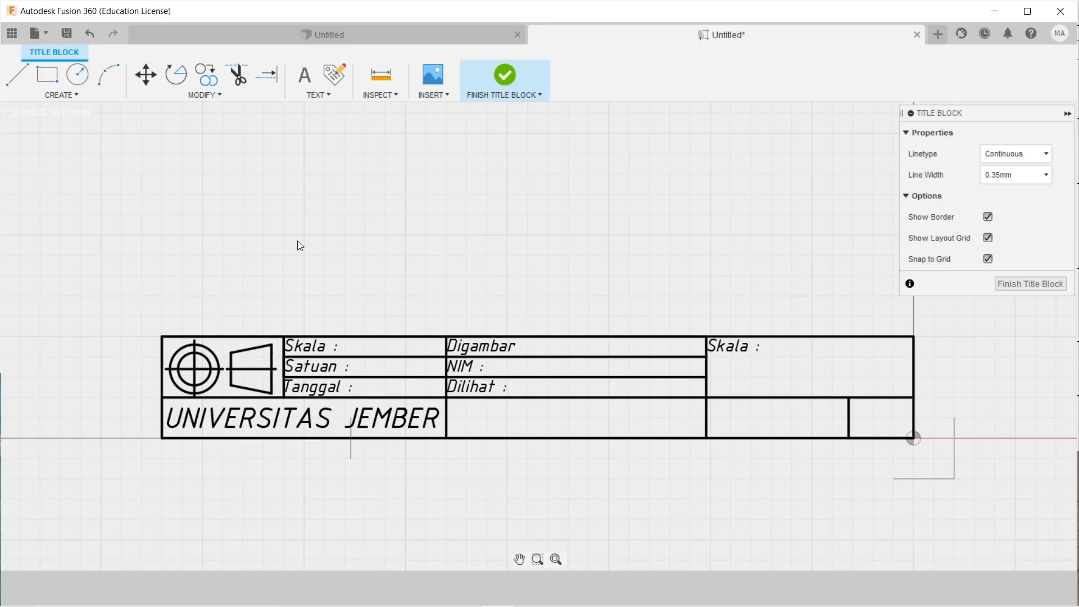
Place a Drawing Scale (SCALE) attribute in the Skala row beside its label.
{"action": "left_click", "coordinate": [339, 75]}
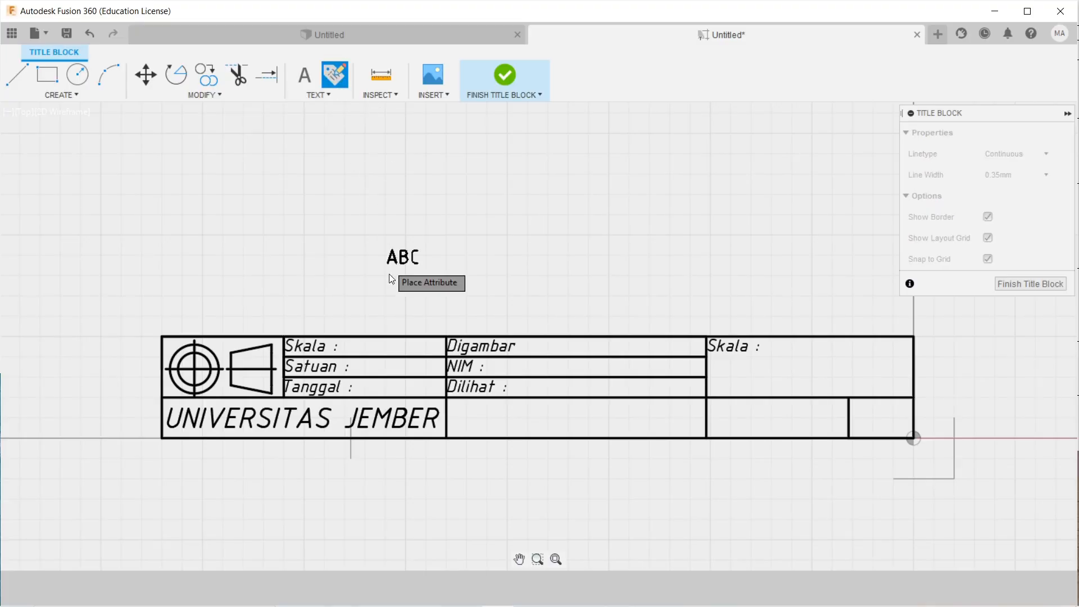
{"action": "scroll", "coordinate": [392, 278], "scroll_direction": "up", "scroll_amount": 4}
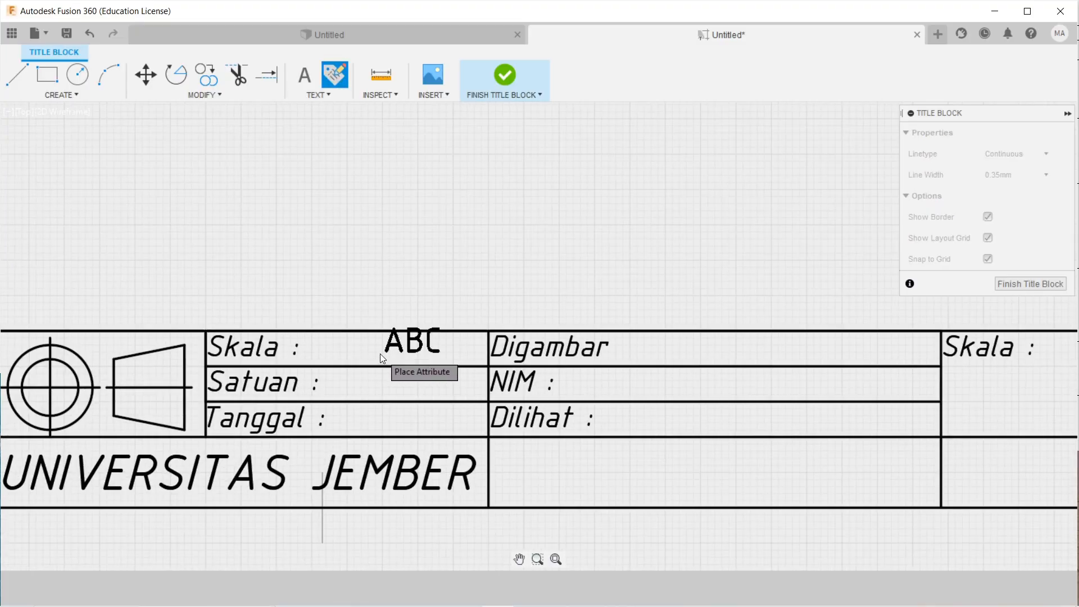
{"action": "scroll", "coordinate": [380, 353], "scroll_direction": "up", "scroll_amount": 1}
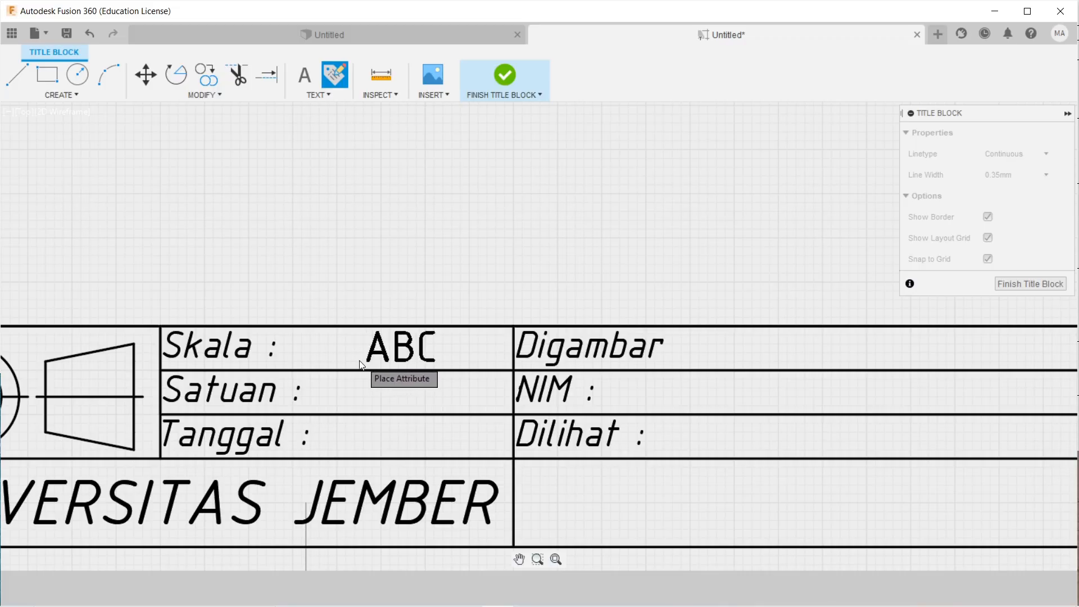
{"action": "left_click", "coordinate": [364, 363]}
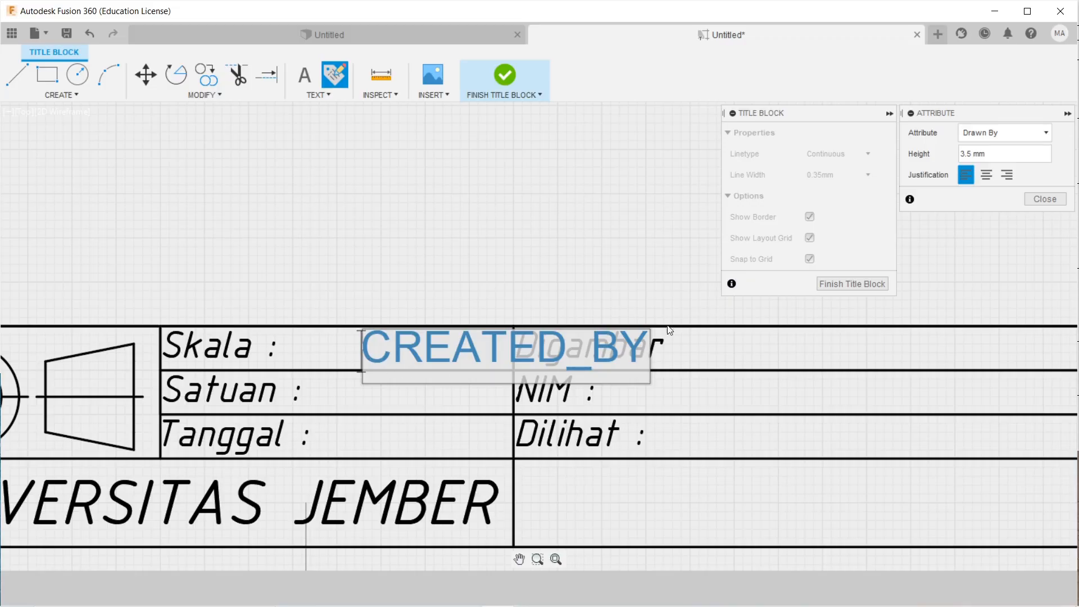
{"action": "left_click", "coordinate": [991, 135]}
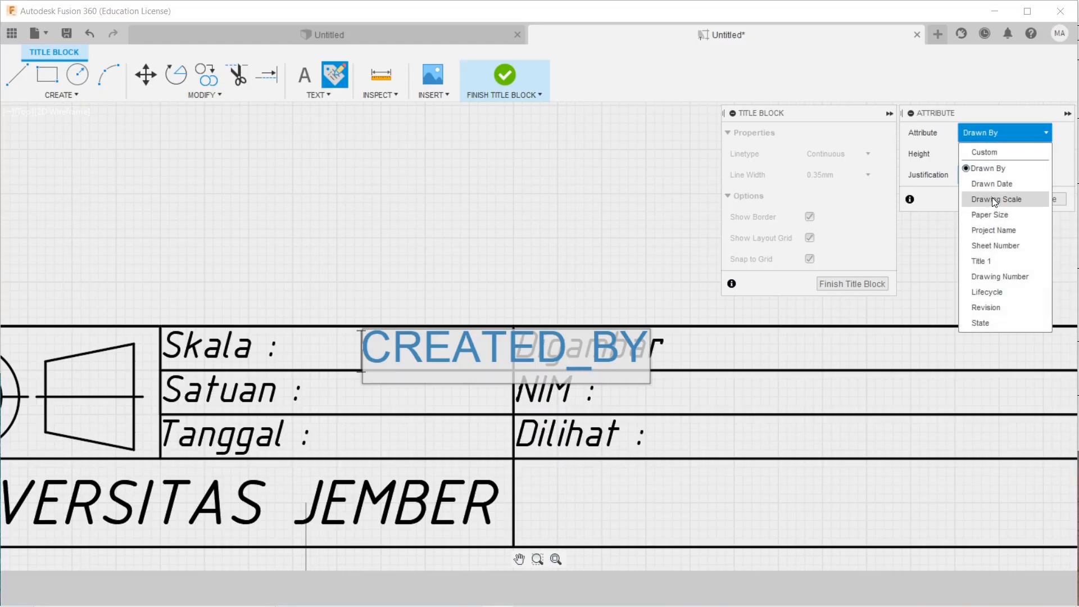
{"action": "left_click", "coordinate": [994, 201]}
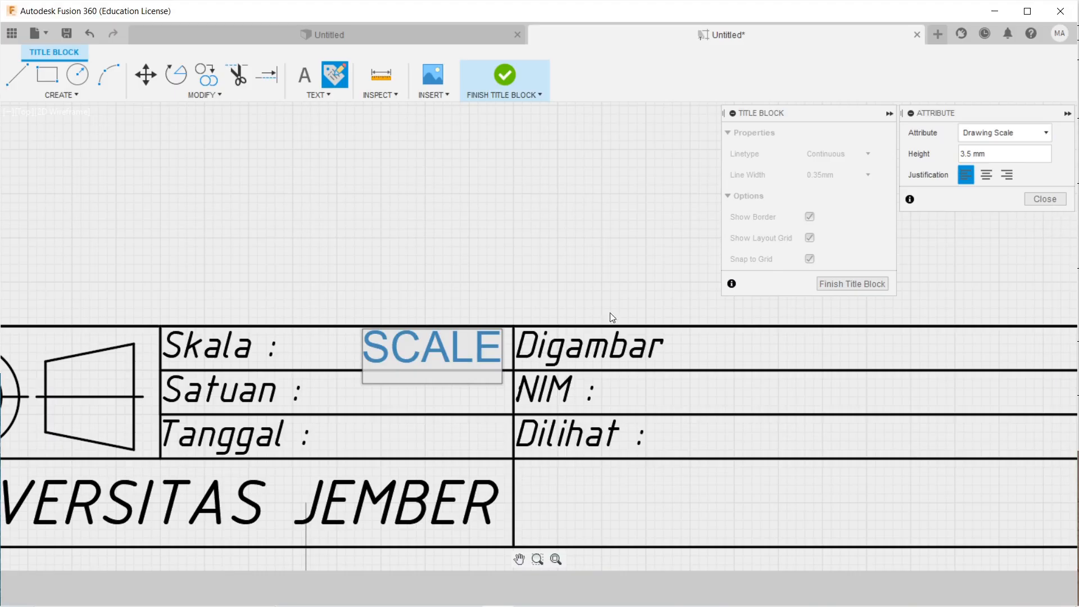
{"action": "left_click", "coordinate": [1047, 198]}
{"action": "left_click_drag", "start_coordinate": [402, 348], "coordinate": [349, 352]}
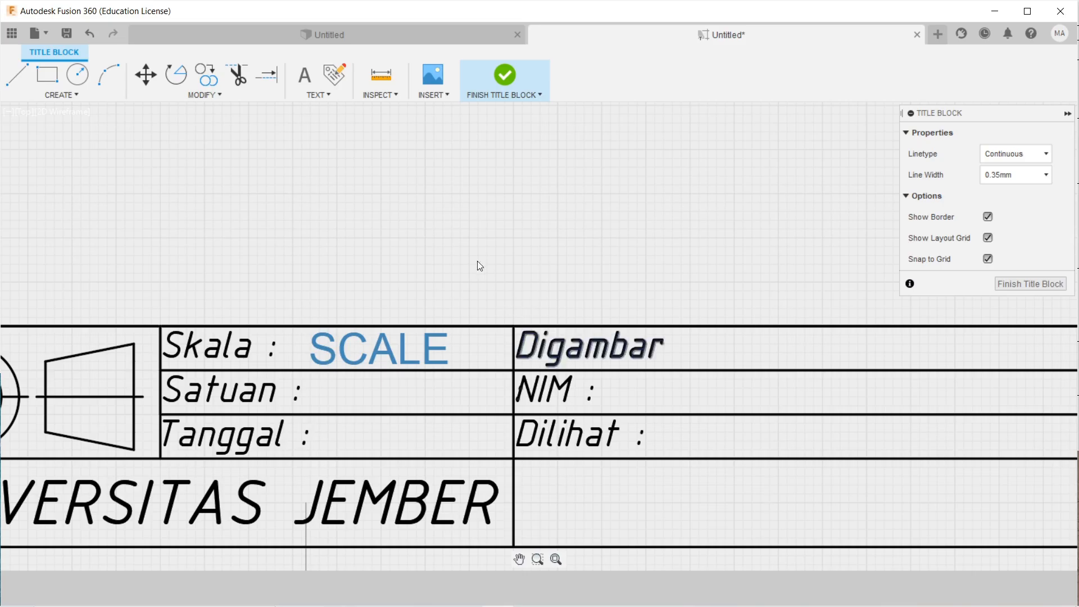
Add a custom 'mm' attribute in the Satuan row, aligned right after its label.
{"action": "left_click", "coordinate": [334, 74]}
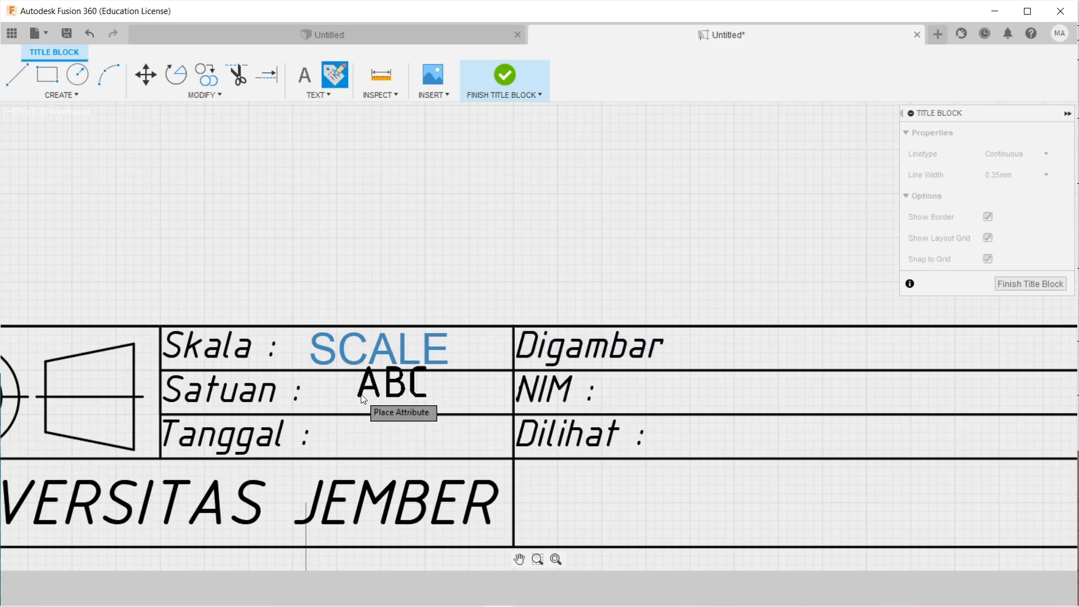
{"action": "left_click", "coordinate": [392, 411]}
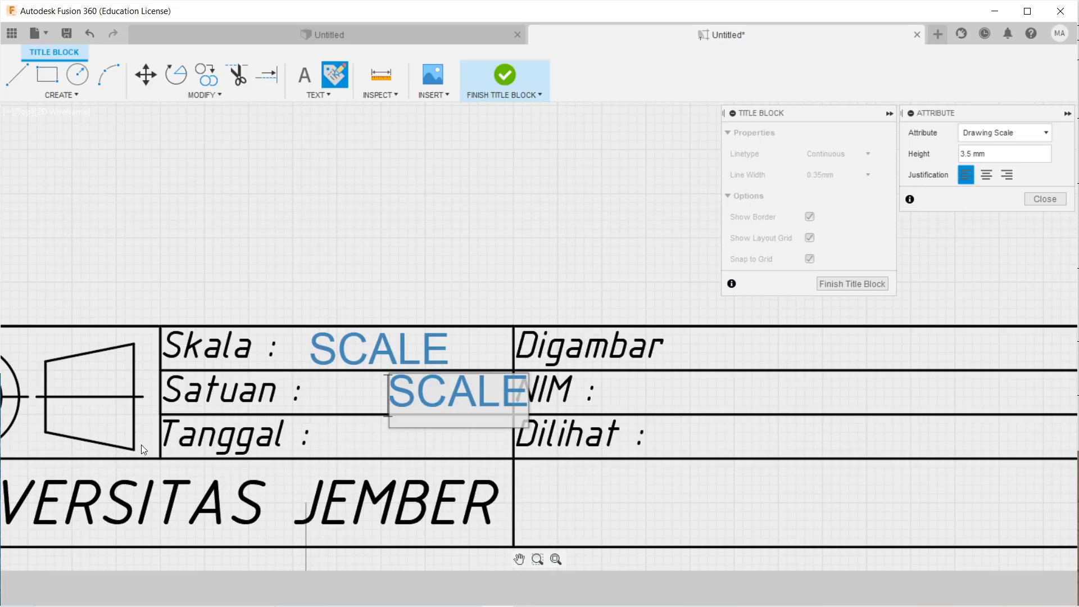
{"action": "left_click", "coordinate": [1004, 140]}
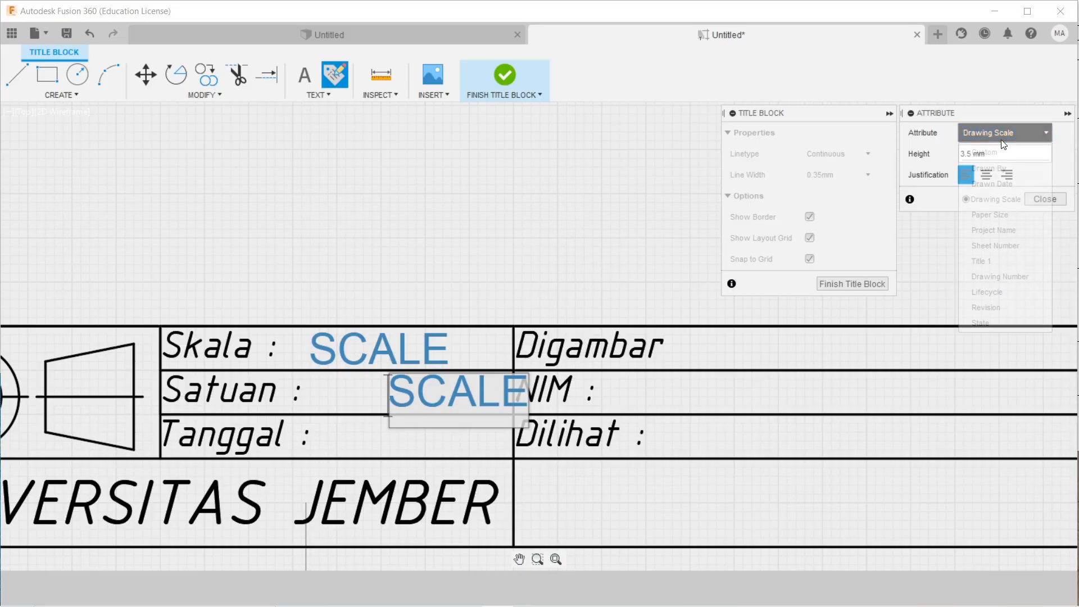
{"action": "left_click", "coordinate": [981, 153]}
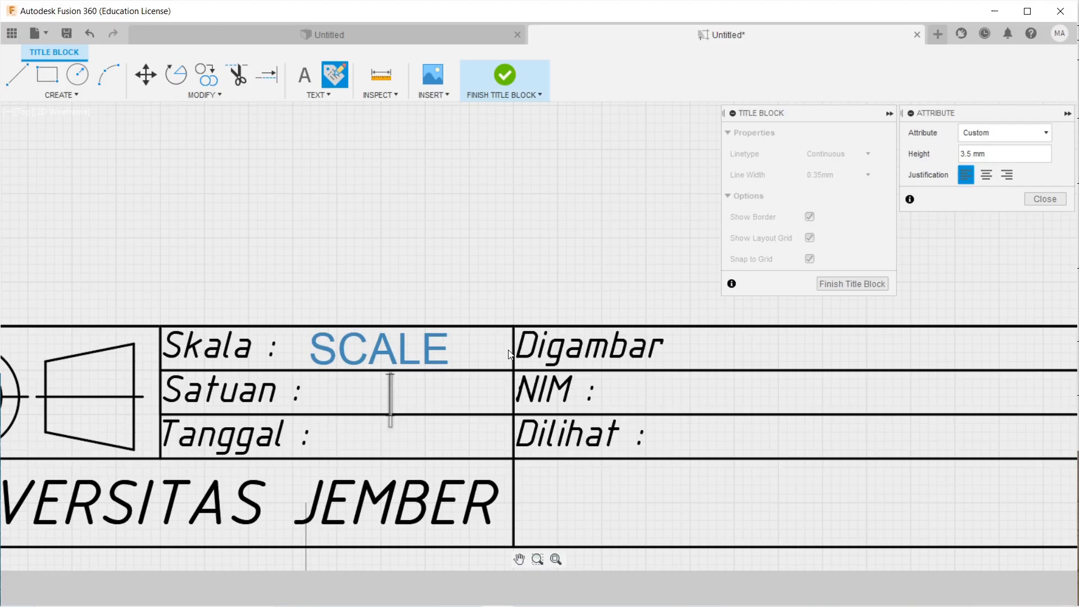
{"action": "key", "text": "Caps_Lock"}
{"action": "type", "text": "mm"}
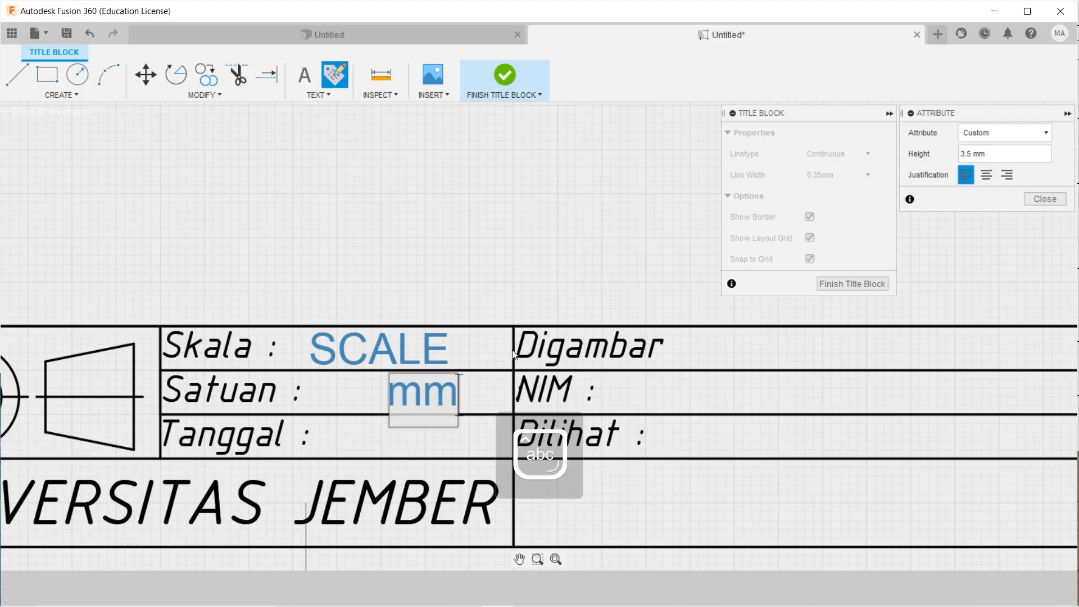
{"action": "left_click", "coordinate": [1043, 199]}
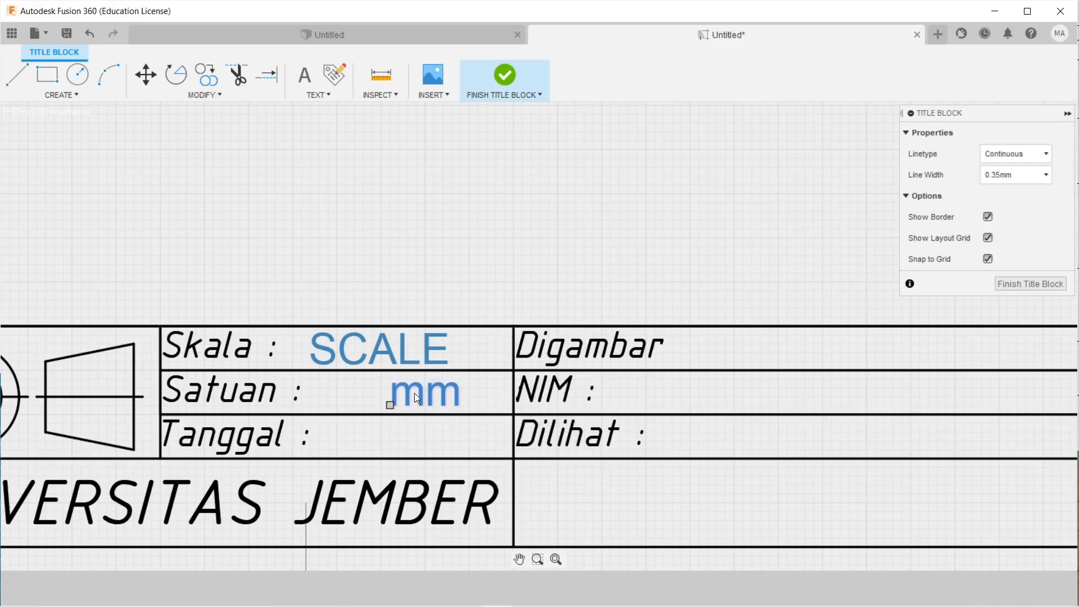
{"action": "left_click_drag", "start_coordinate": [414, 393], "coordinate": [346, 395]}
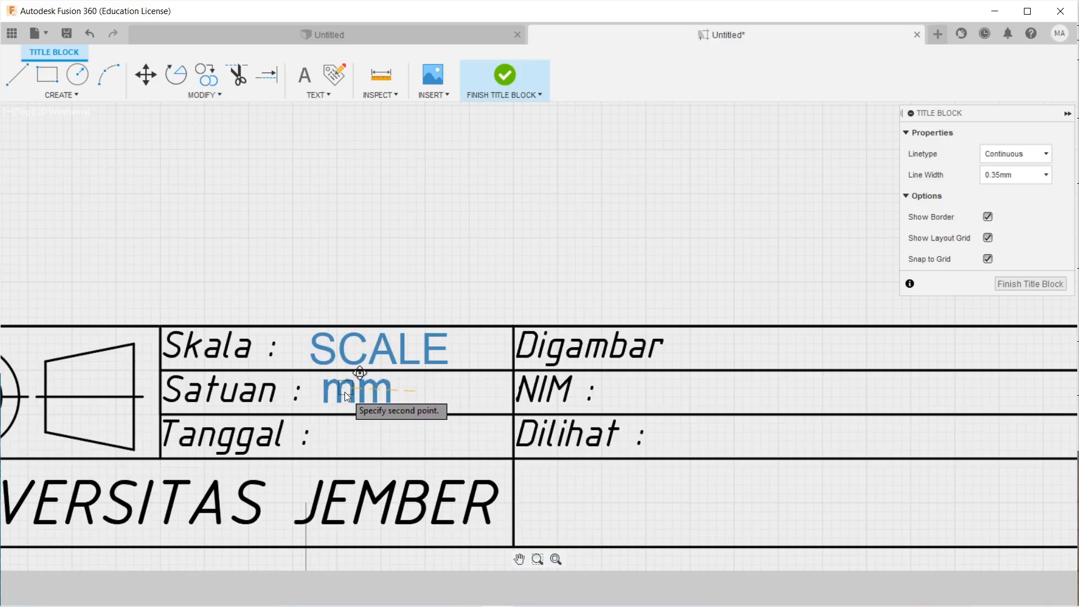
{"action": "left_click", "coordinate": [343, 394]}
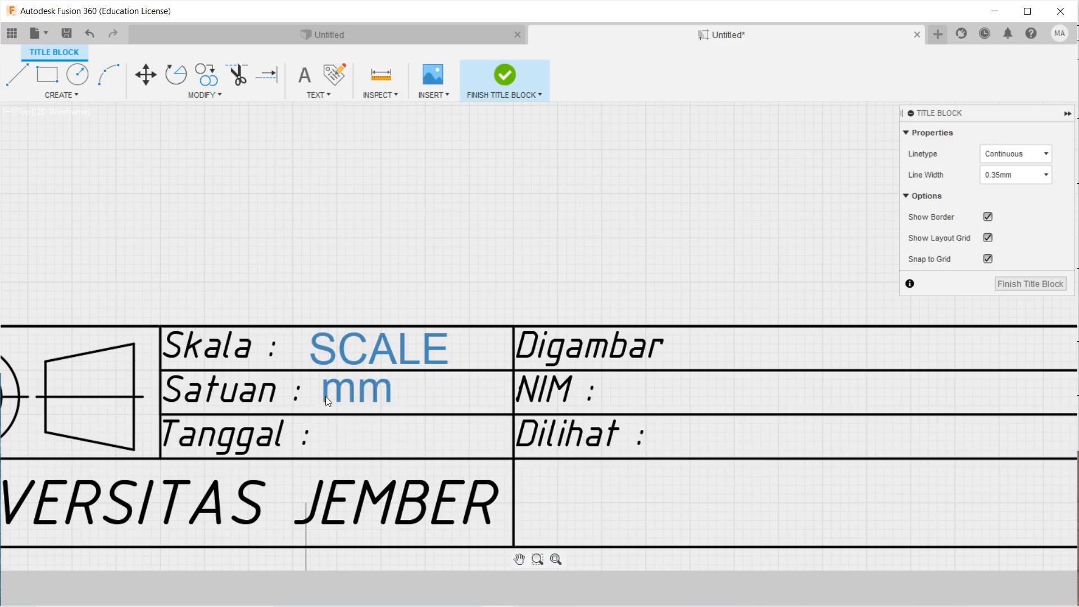
{"action": "left_click", "coordinate": [344, 74]}
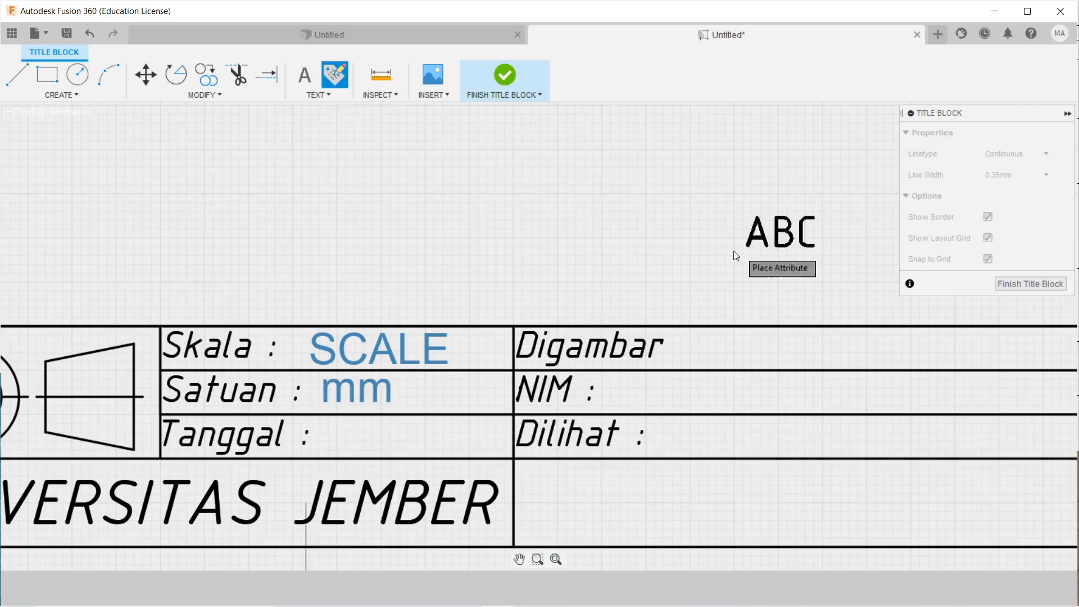
Insert a Drawn Date (CREATED_DATE) attribute and position it right after the Tanggal label.
{"action": "left_click", "coordinate": [372, 456]}
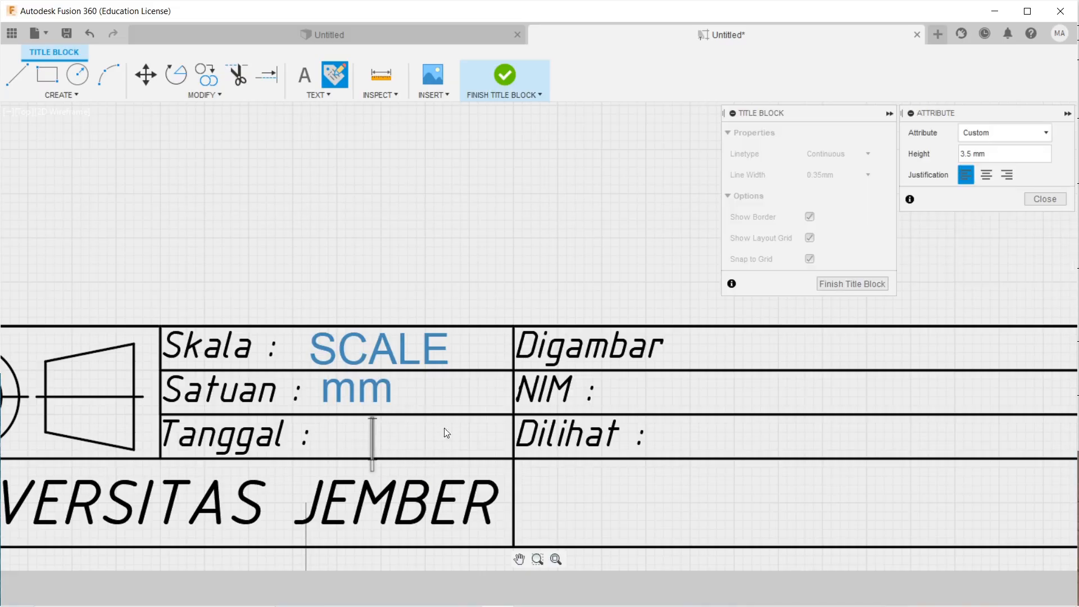
{"action": "left_click", "coordinate": [1003, 136]}
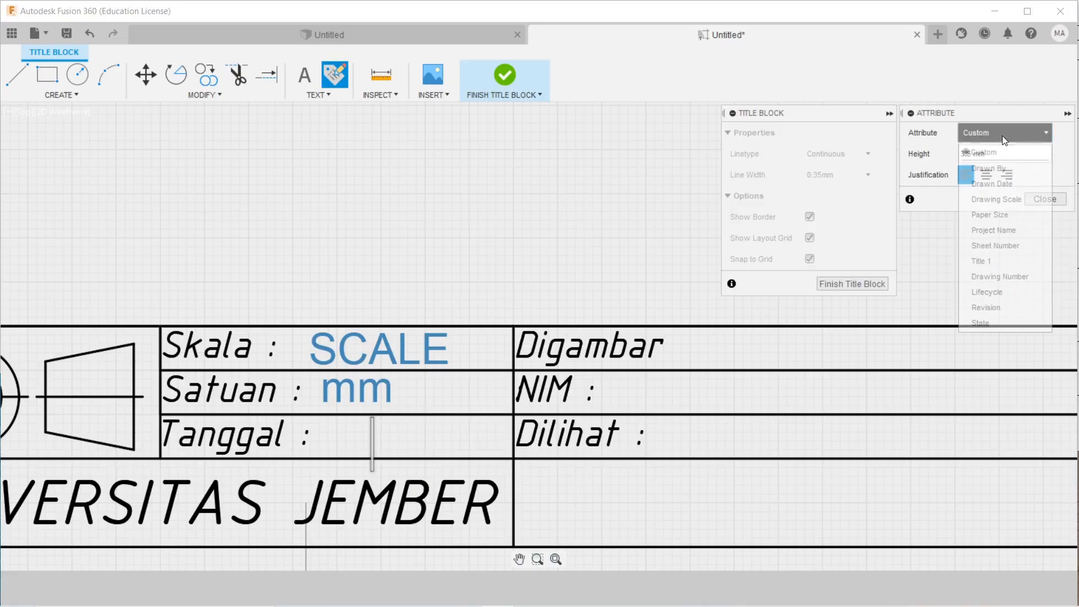
{"action": "left_click", "coordinate": [1014, 185]}
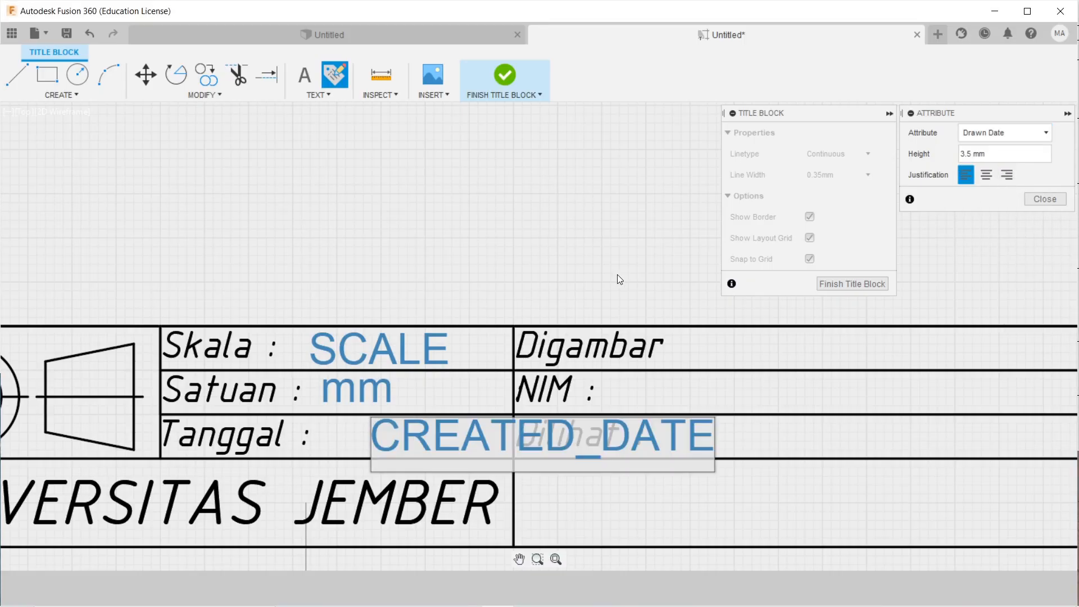
{"action": "left_click", "coordinate": [1046, 199]}
{"action": "left_click", "coordinate": [437, 432]}
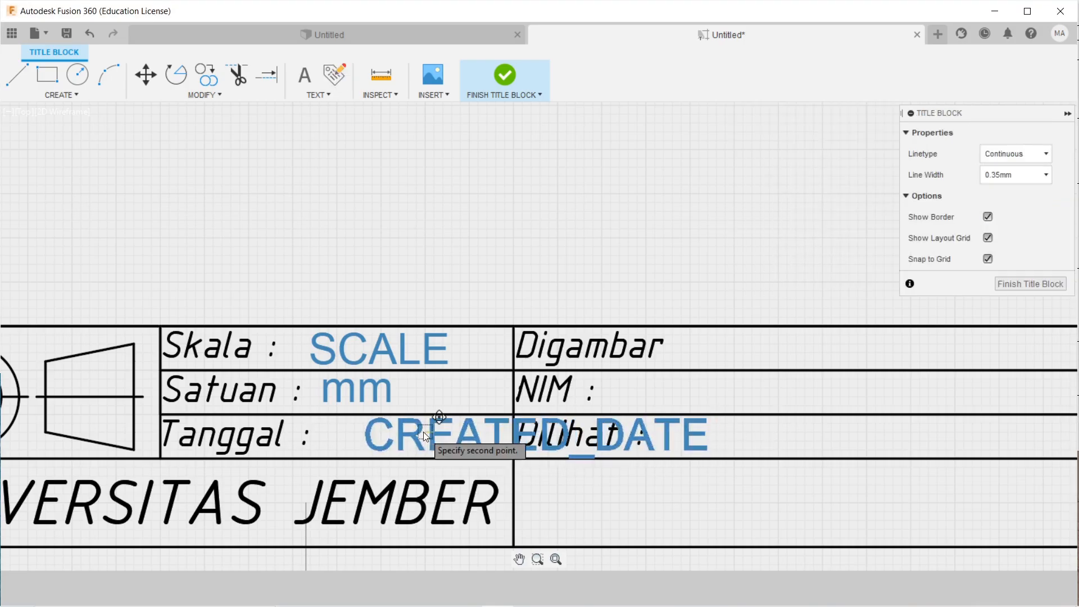
{"action": "left_click", "coordinate": [376, 436]}
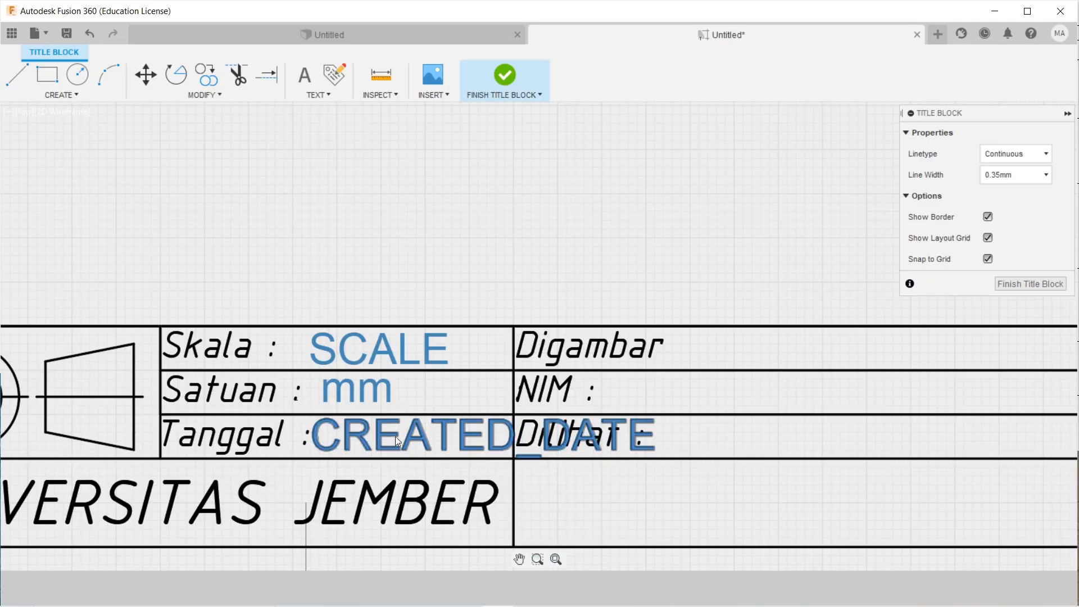
{"action": "scroll", "coordinate": [620, 358], "scroll_direction": "down", "scroll_amount": 2}
Widen the Digambar text box and remove the duplicate colon so it reads 'Digambar :'.
{"action": "double_click", "coordinate": [609, 344]}
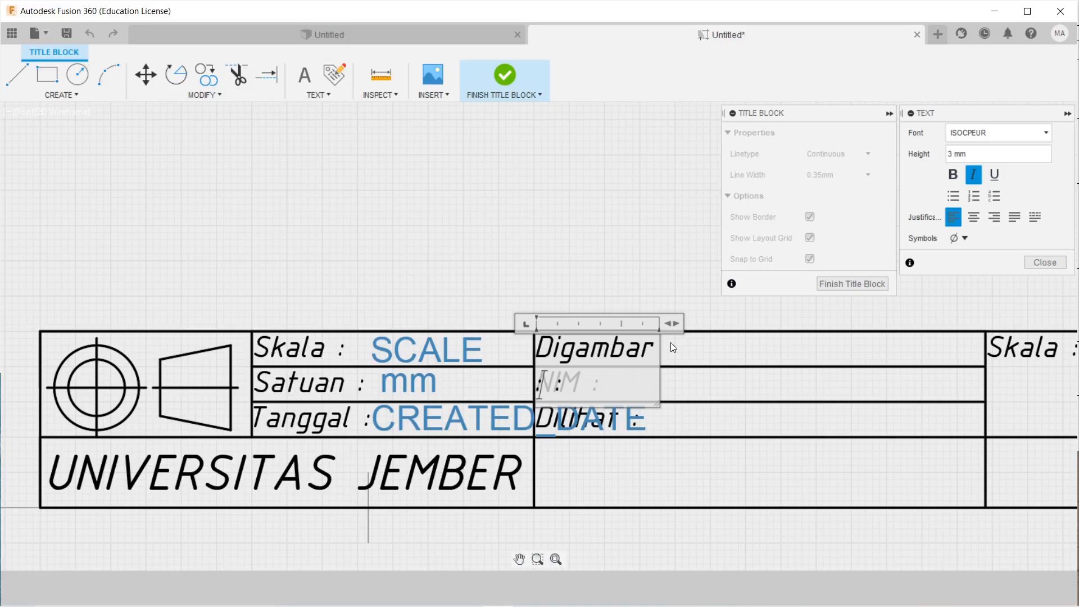
{"action": "left_click_drag", "start_coordinate": [671, 324], "coordinate": [708, 324]}
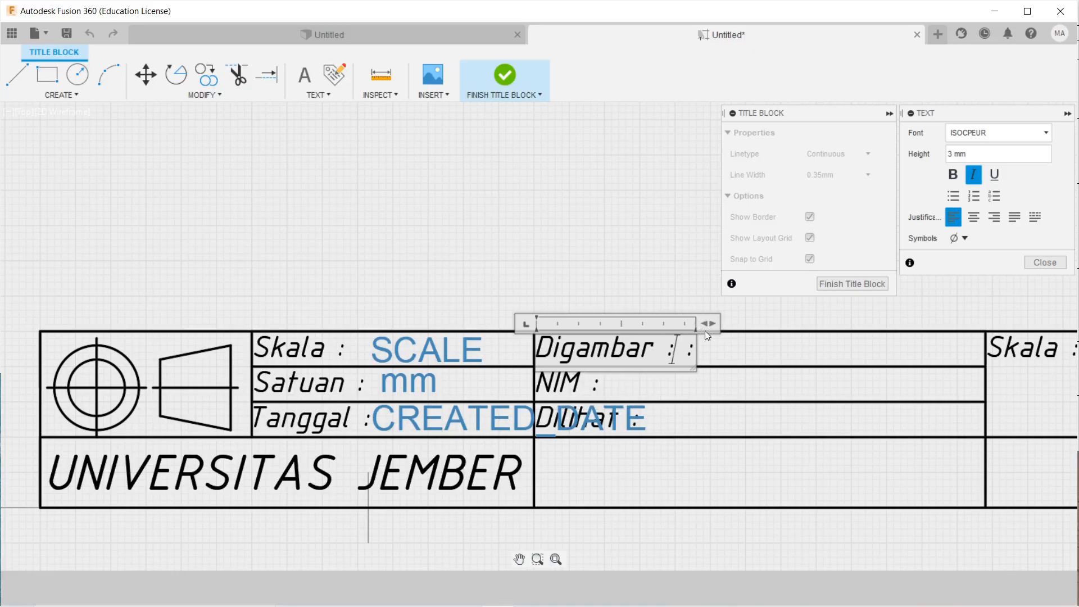
{"action": "key", "text": "BackSpace"}
{"action": "key", "text": "BackSpace"}
{"action": "left_click", "coordinate": [762, 345]}
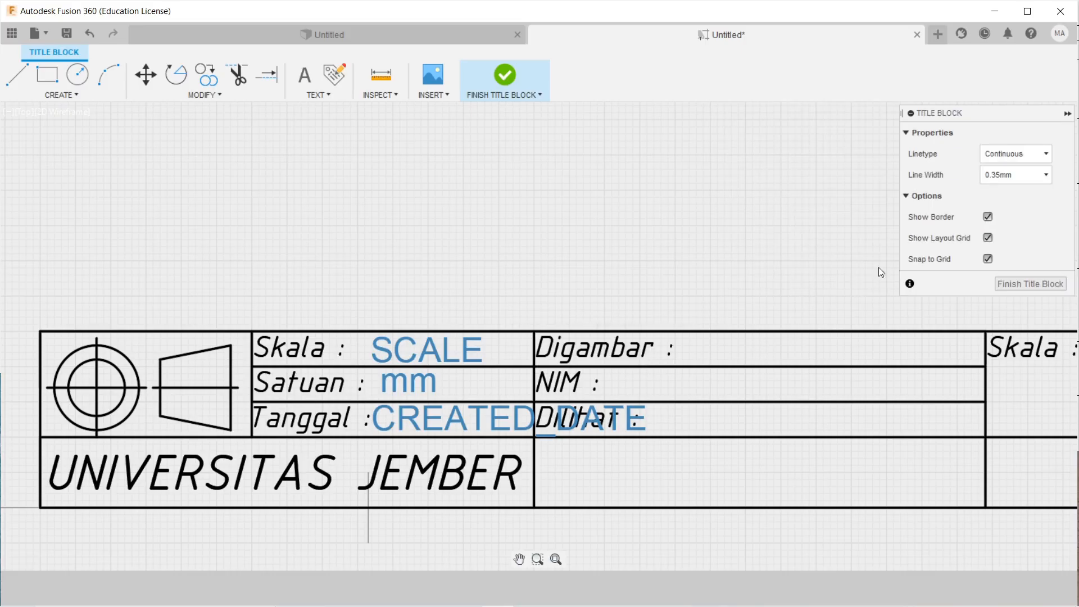
Insert a Created By (CREATED_BY) attribute and reposition the right-hand Skala label.
{"action": "left_click", "coordinate": [333, 79]}
{"action": "middle_click_drag", "start_coordinate": [710, 360], "coordinate": [552, 347]}
{"action": "left_click", "coordinate": [573, 344]}
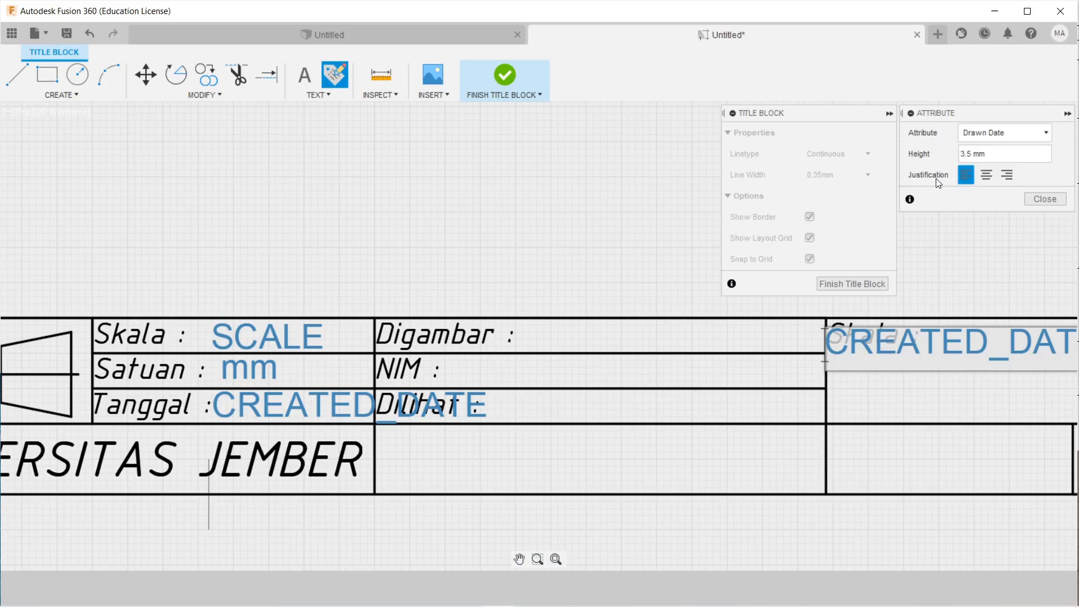
{"action": "left_click", "coordinate": [1013, 135]}
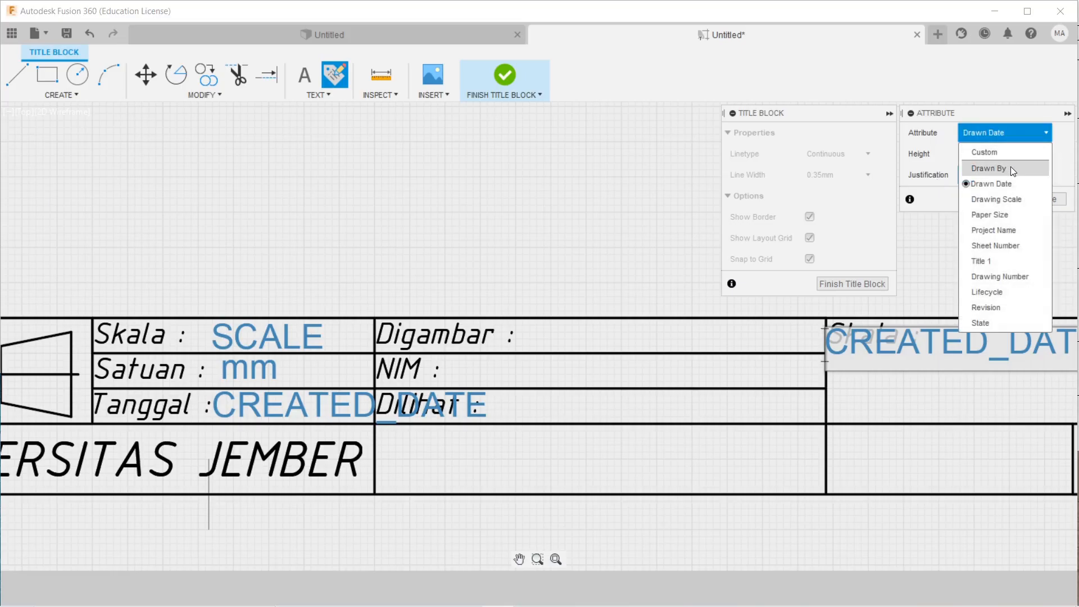
{"action": "left_click", "coordinate": [1011, 167]}
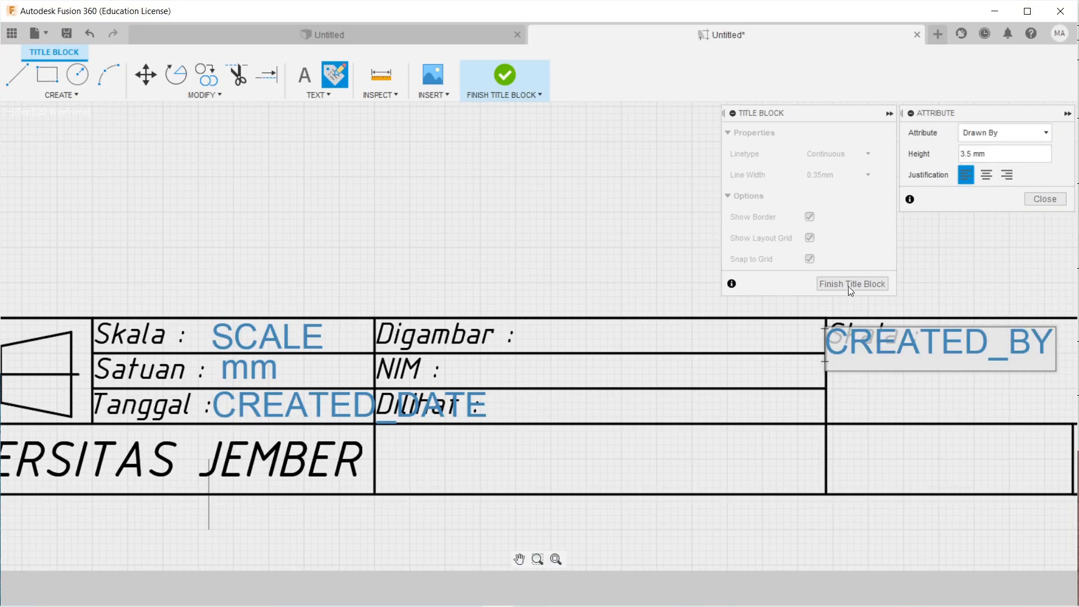
{"action": "left_click", "coordinate": [1043, 200]}
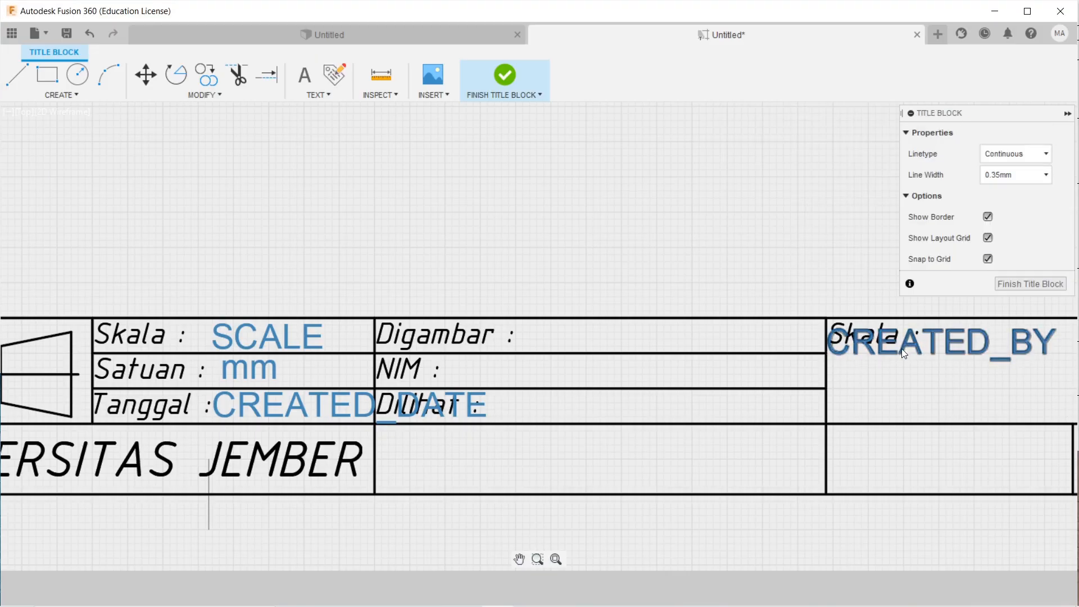
{"action": "left_click", "coordinate": [902, 348]}
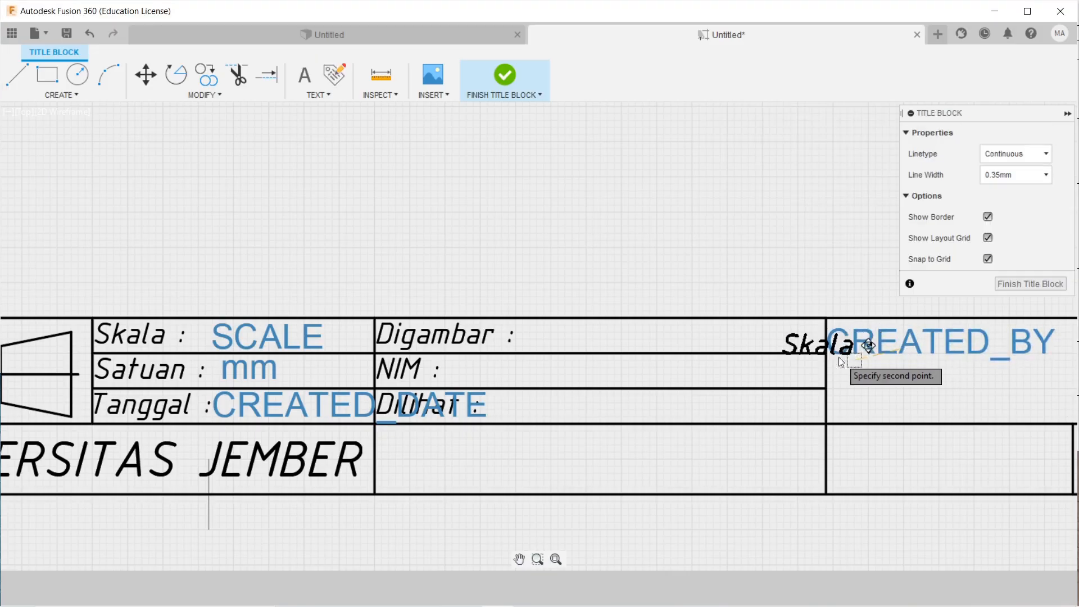
{"action": "left_click", "coordinate": [904, 353]}
Move the CREATED_BY field into the Digambar row, right after 'Digambar :'.
{"action": "left_click", "coordinate": [1024, 353]}
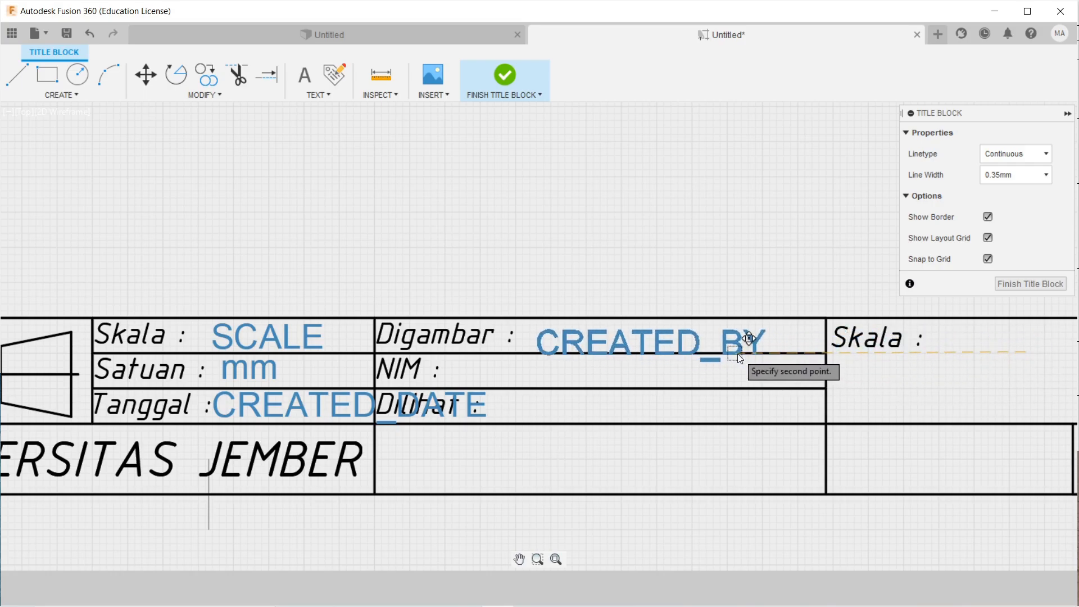
{"action": "left_click", "coordinate": [830, 354]}
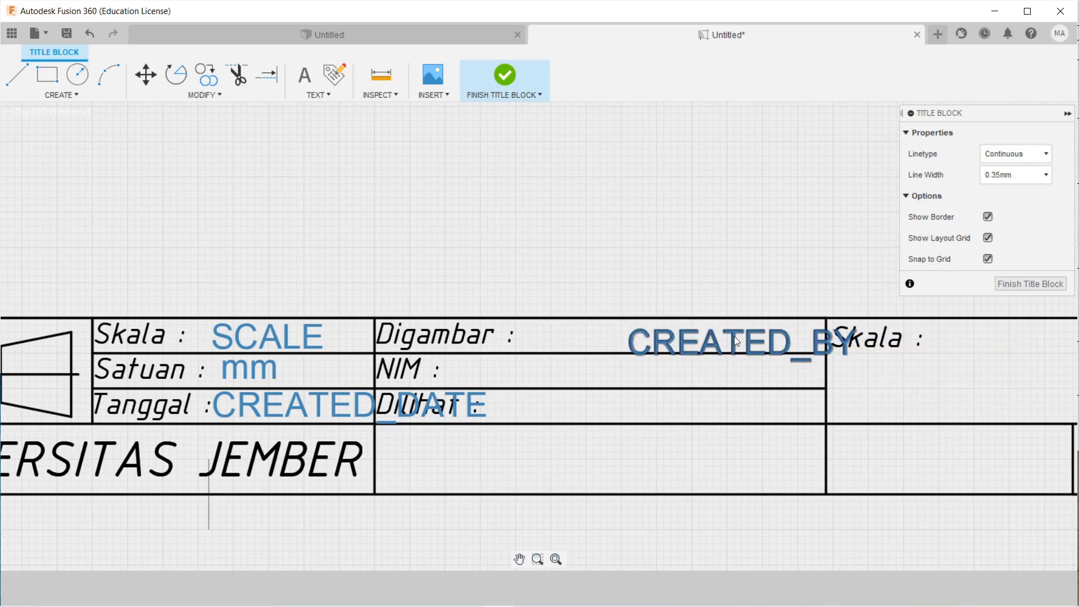
{"action": "left_click", "coordinate": [733, 336]}
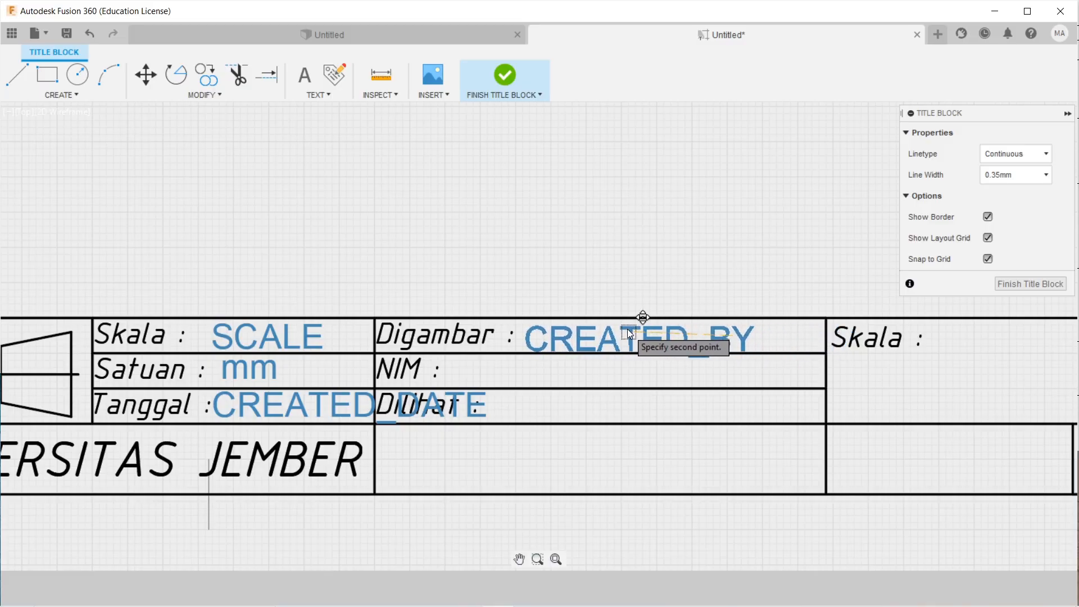
{"action": "key", "text": "Escape"}
{"action": "scroll", "coordinate": [674, 332], "scroll_direction": "up", "scroll_amount": 2}
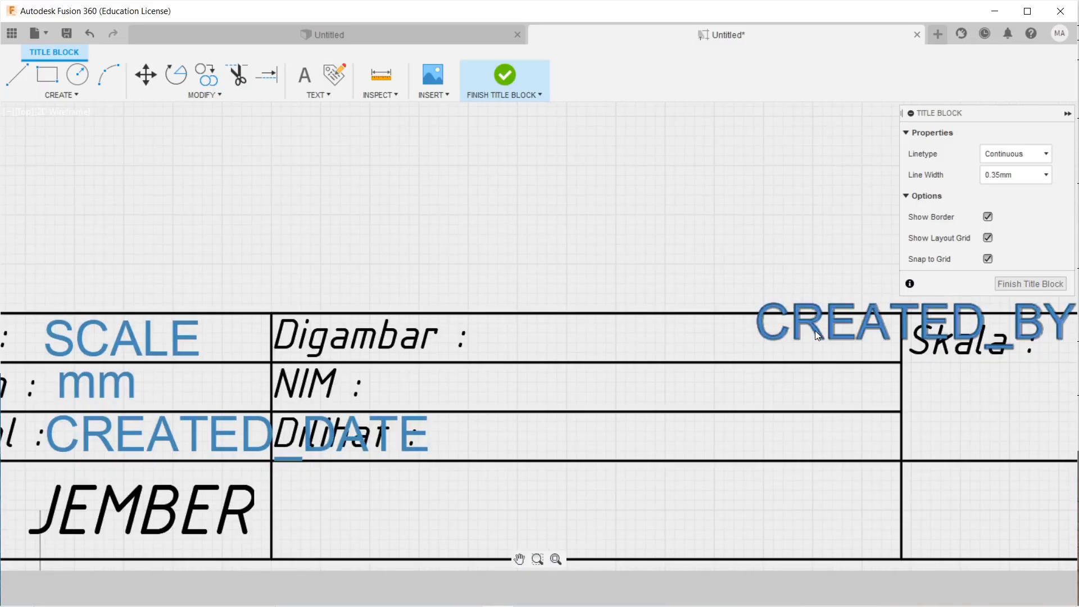
{"action": "left_click", "coordinate": [818, 336]}
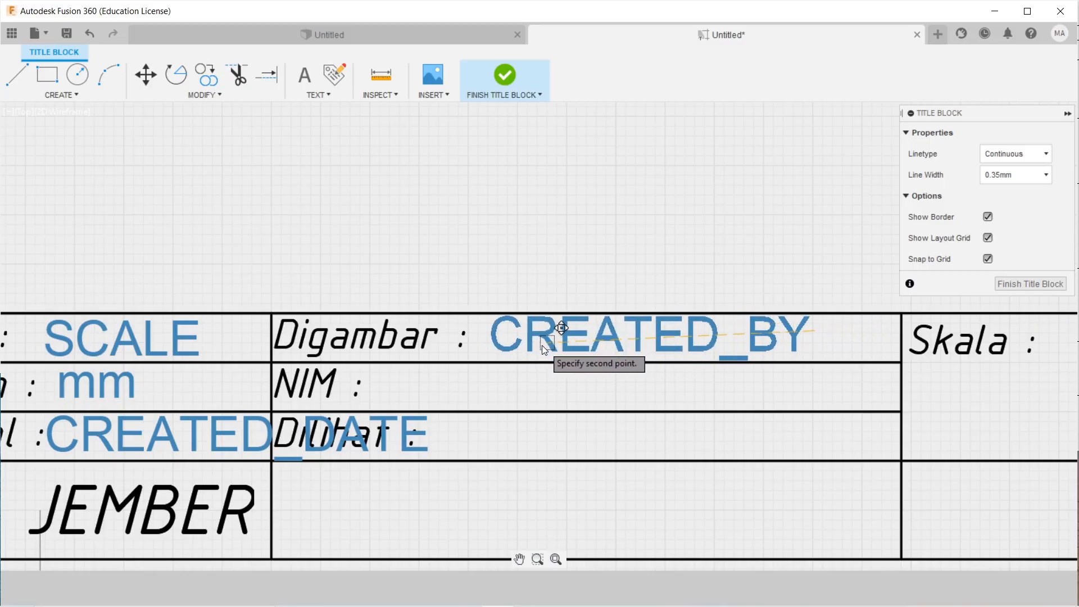
{"action": "left_click", "coordinate": [544, 345]}
{"action": "scroll", "coordinate": [925, 394], "scroll_direction": "down", "scroll_amount": 3}
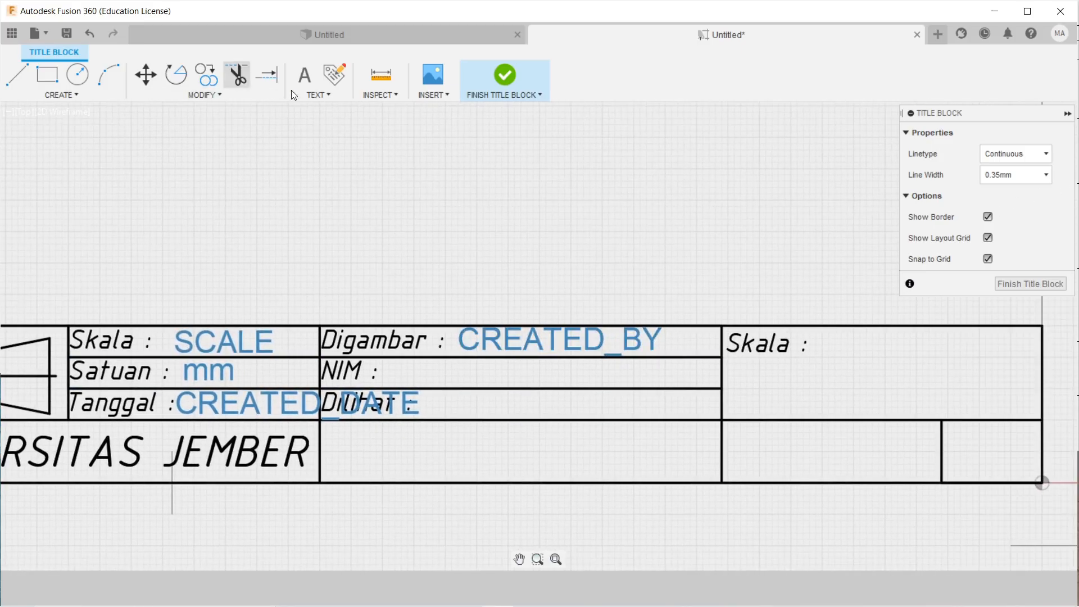
Add a text box with the student ID number and place it right after the 'NIM :' label.
{"action": "left_click", "coordinate": [306, 78]}
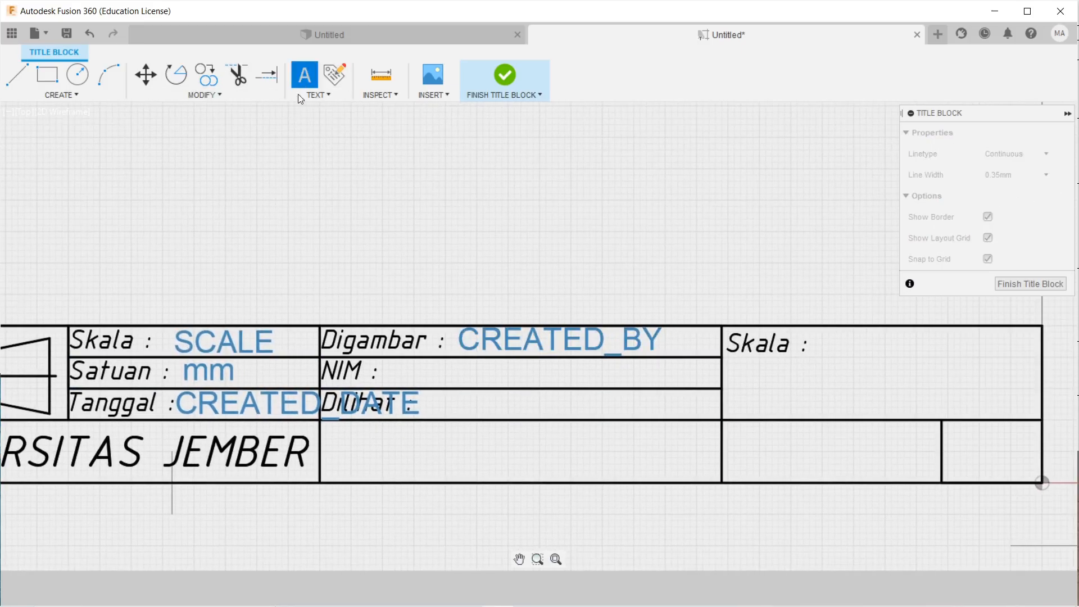
{"action": "left_click", "coordinate": [386, 359]}
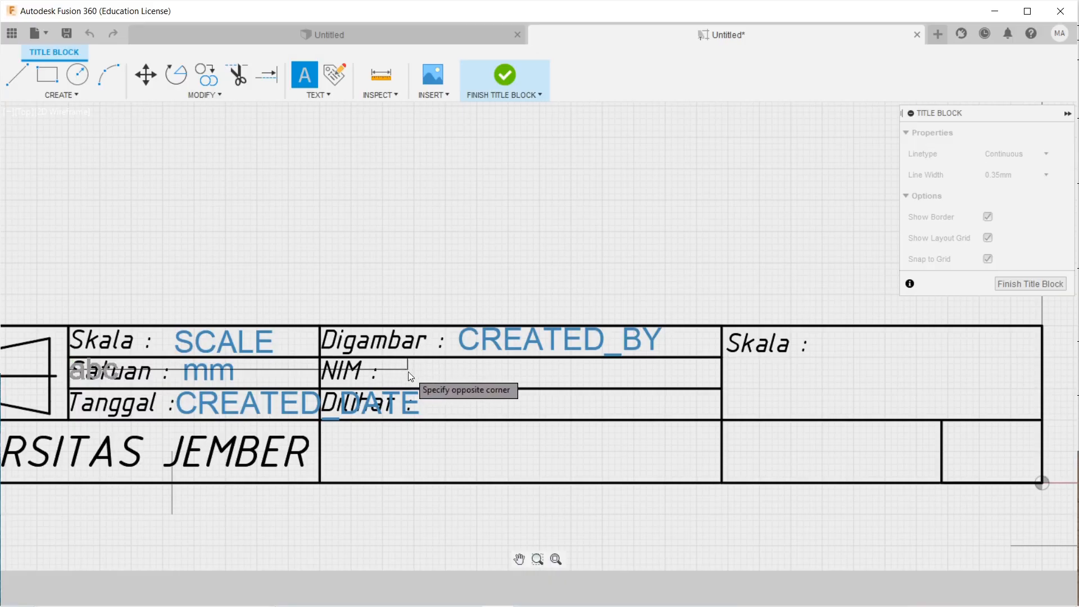
{"action": "left_click", "coordinate": [722, 388]}
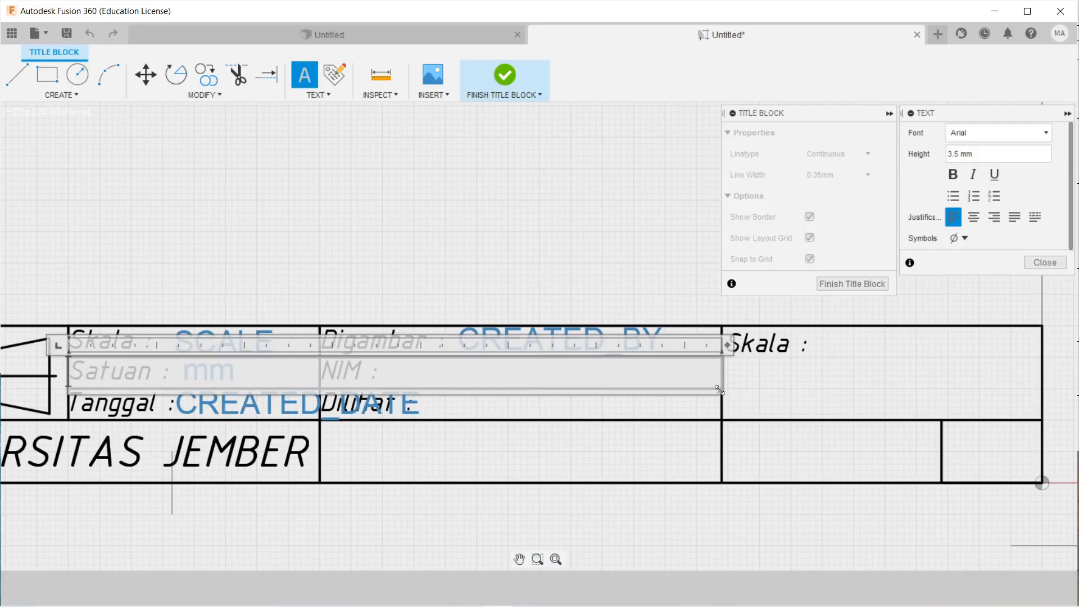
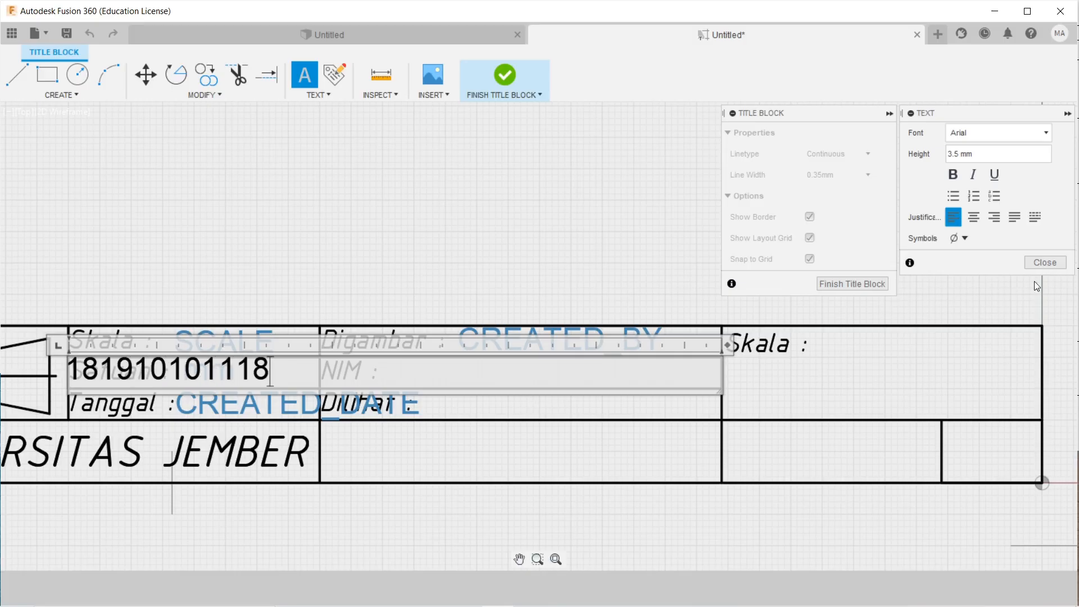
{"action": "left_click", "coordinate": [1043, 263]}
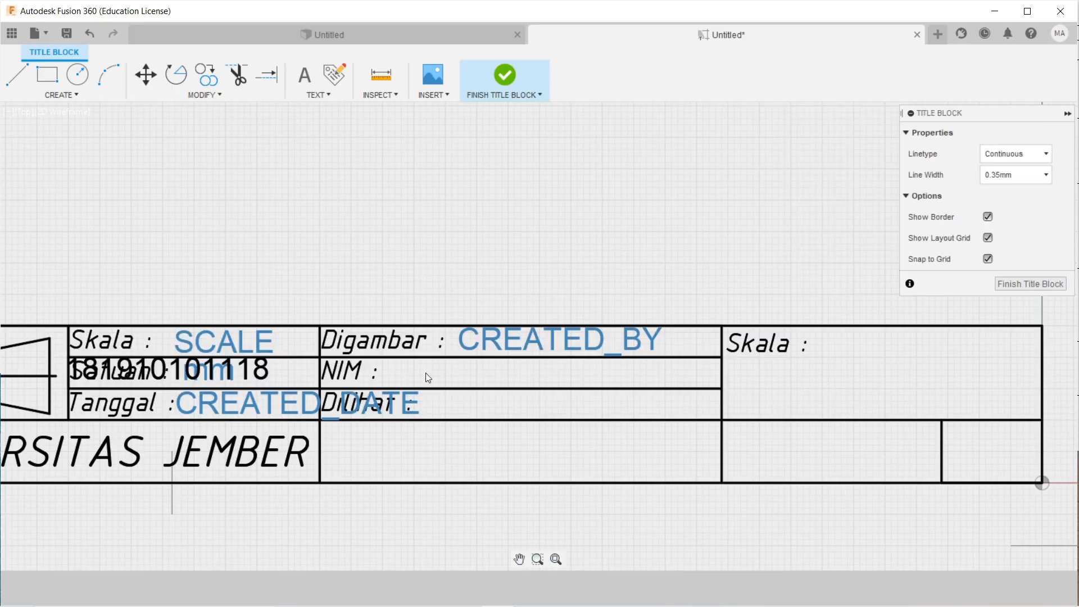
{"action": "left_click", "coordinate": [222, 366]}
{"action": "left_click_drag", "start_coordinate": [223, 367], "coordinate": [531, 375]}
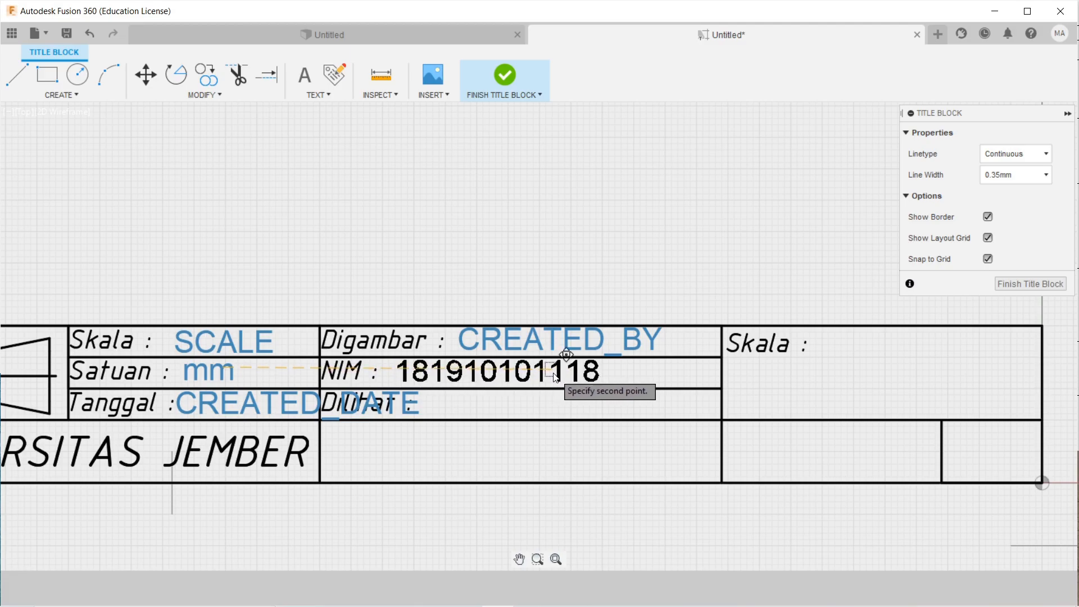
{"action": "left_click", "coordinate": [550, 377]}
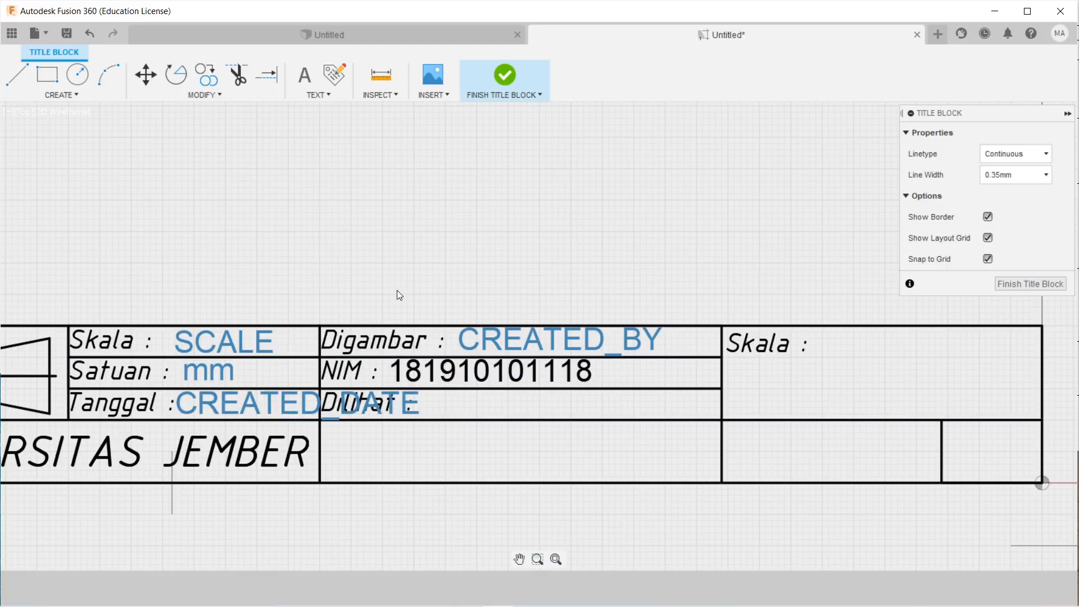
Draw a text box in the right-hand Dilihat cell and retype 'asistan' as 'Asistan'.
{"action": "left_click", "coordinate": [299, 76]}
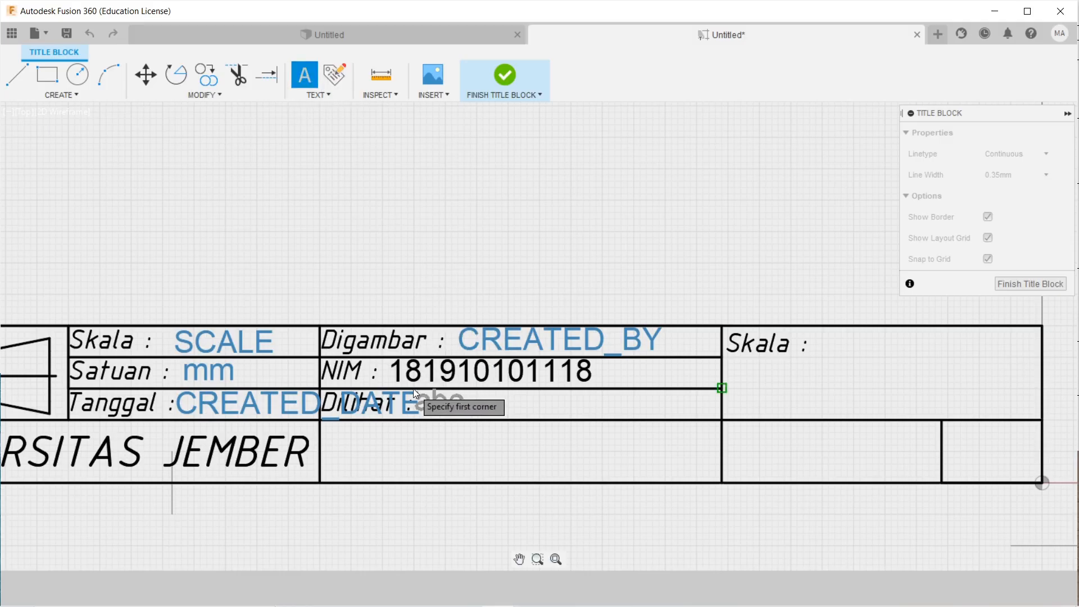
{"action": "left_click", "coordinate": [721, 419]}
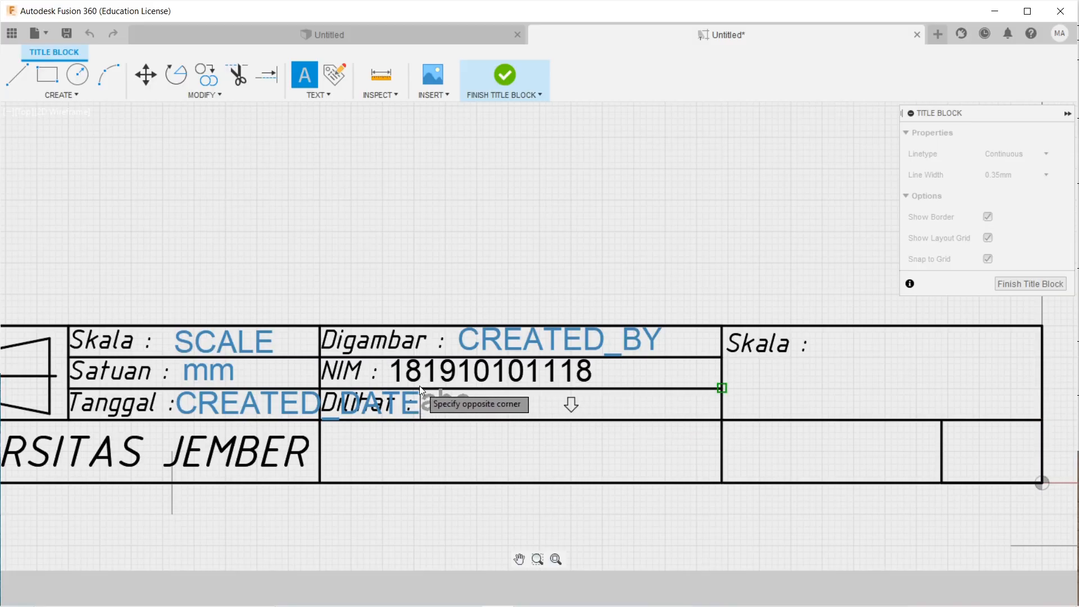
{"action": "left_click", "coordinate": [403, 387]}
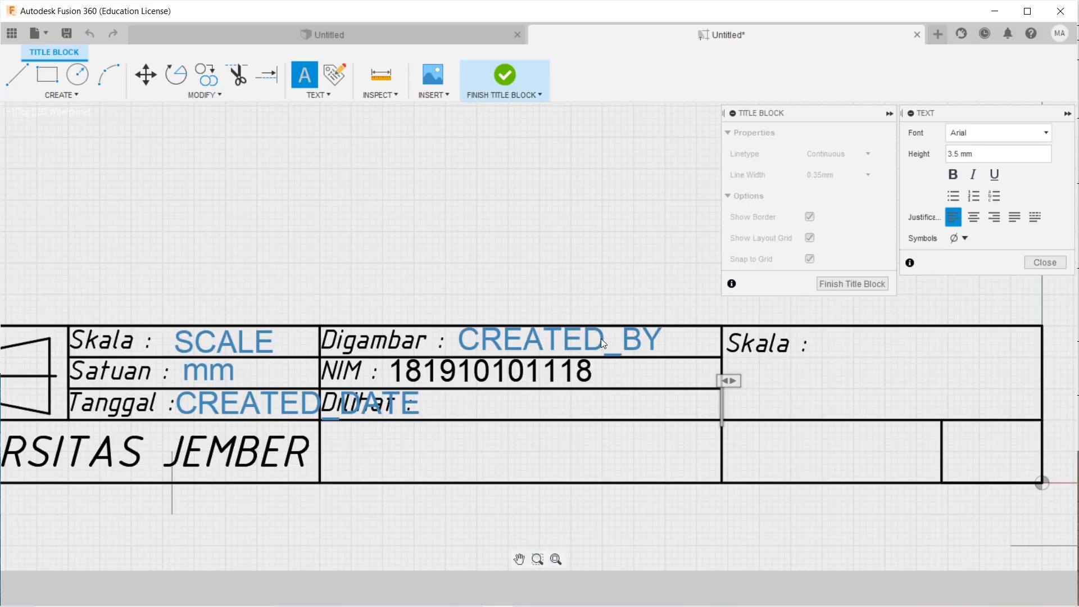
{"action": "type", "text": "as"}
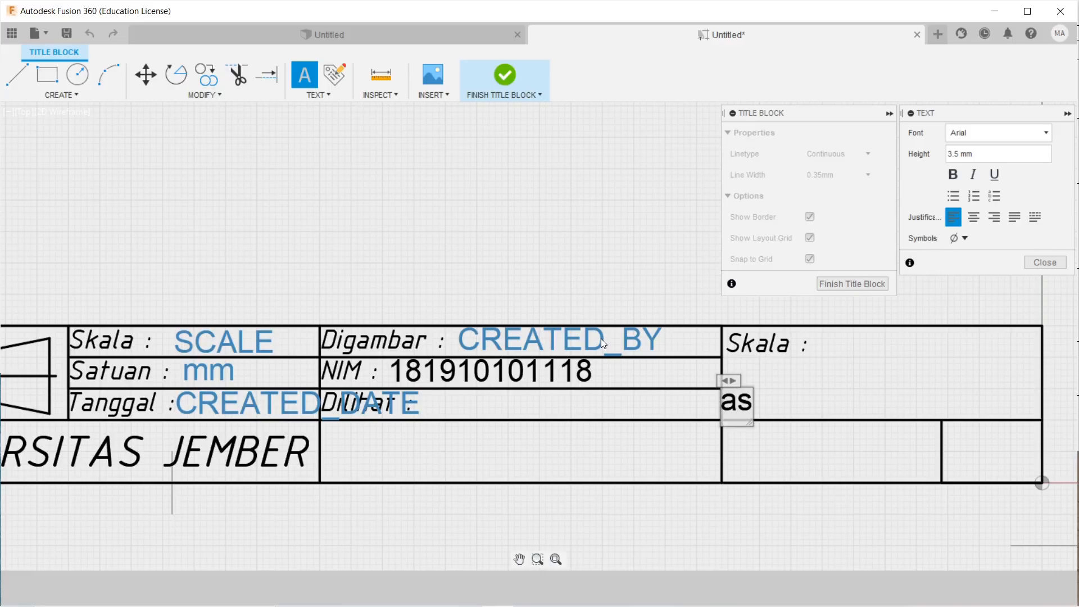
{"action": "type", "text": "istan"}
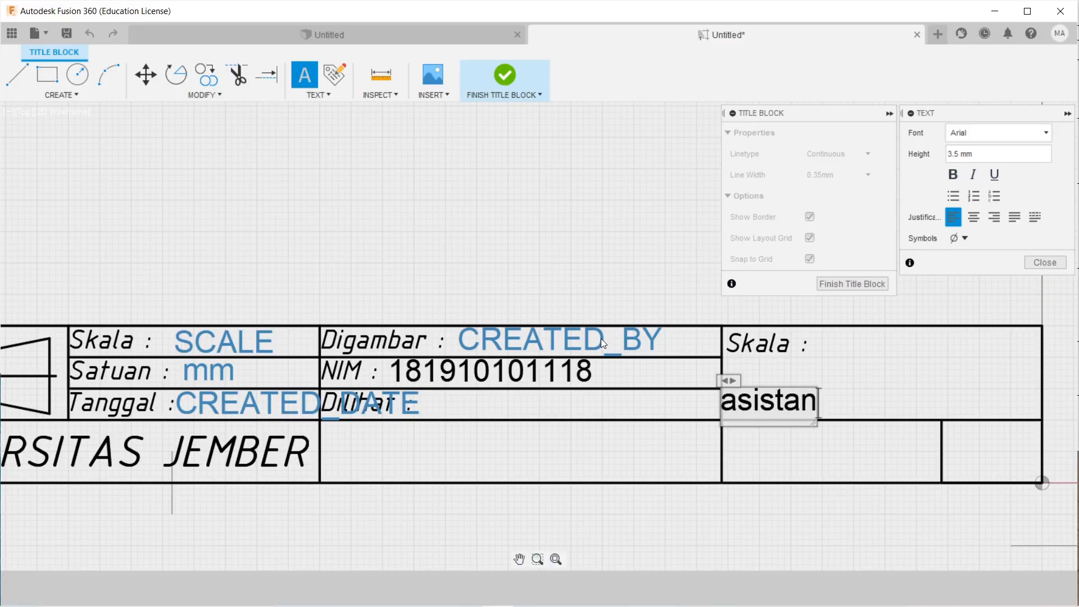
{"action": "key", "text": "Caps_Lock"}
{"action": "key", "text": "BackSpace"}
{"action": "key", "text": "BackSpace"}
{"action": "key", "text": "BackSpace"}
{"action": "key", "text": "BackSpace"}
{"action": "key", "text": "BackSpace"}
{"action": "key", "text": "BackSpace"}
{"action": "key", "text": "BackSpace"}
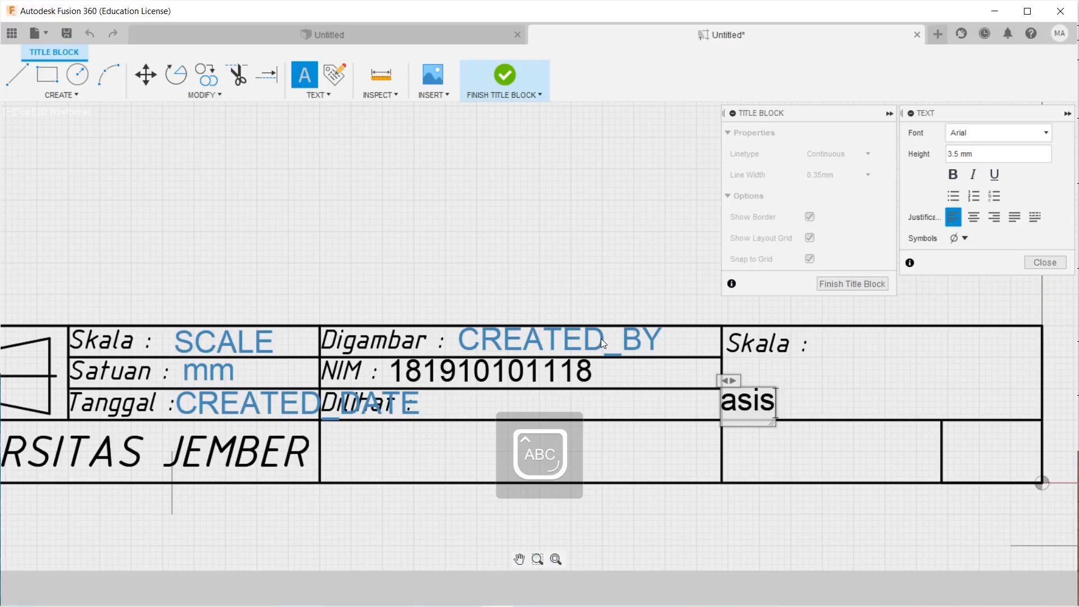
{"action": "key", "text": "Caps_Lock"}
{"action": "key", "text": "Caps_Lock"}
{"action": "type", "text": "A"}
{"action": "key", "text": "Caps_Lock"}
{"action": "type", "text": "sis"}
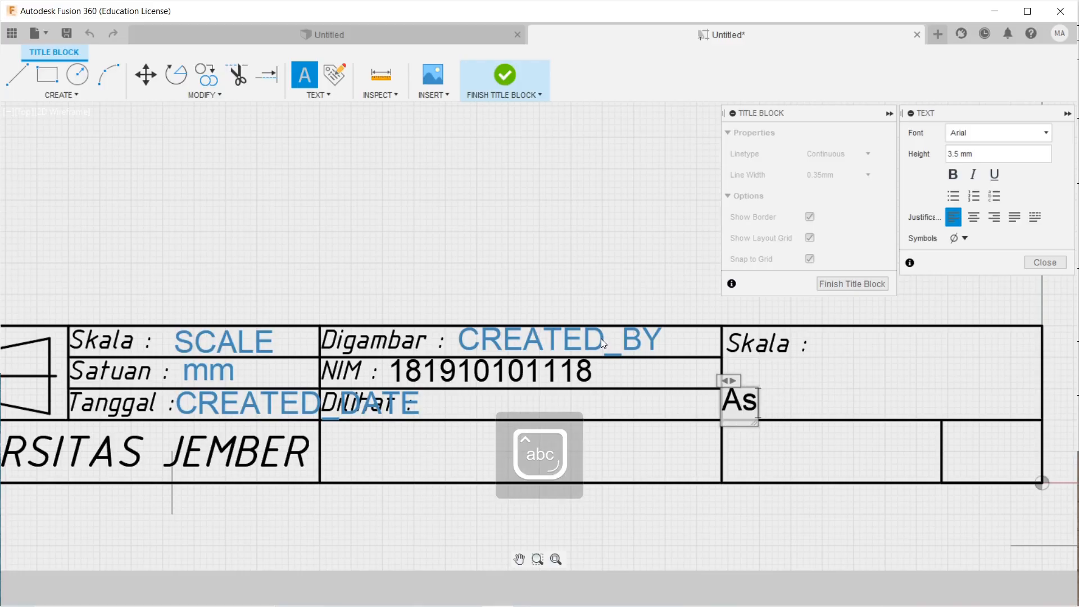
{"action": "type", "text": "tan"}
Complete the text as 'Asistan Dosen' and move it beside the 'Dilihat :' label.
{"action": "key", "text": "Caps_Lock"}
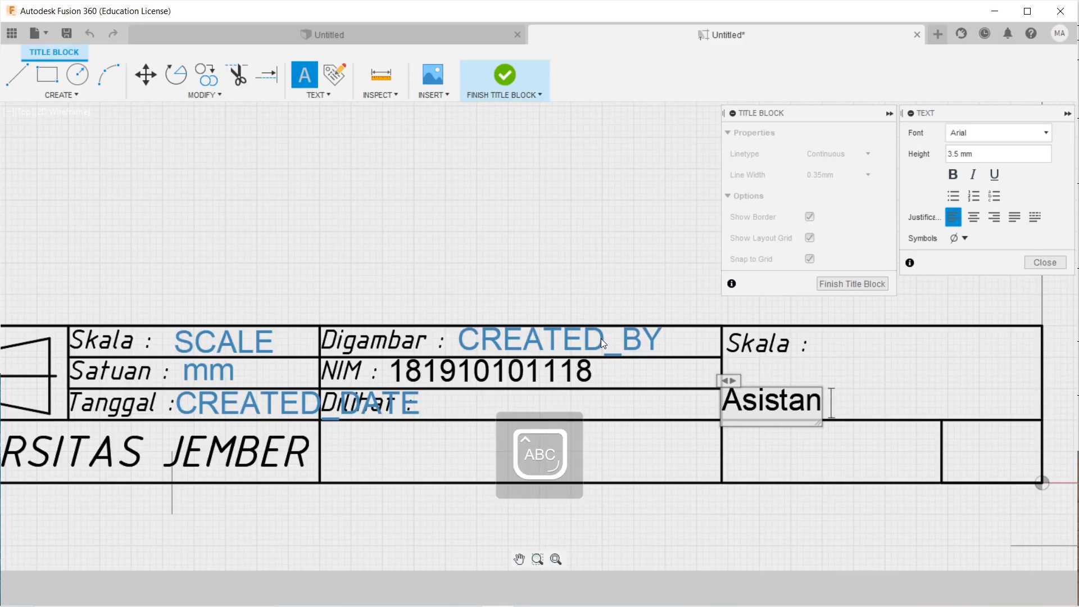
{"action": "type", "text": "D"}
{"action": "key", "text": "Caps_Lock"}
{"action": "type", "text": "osen"}
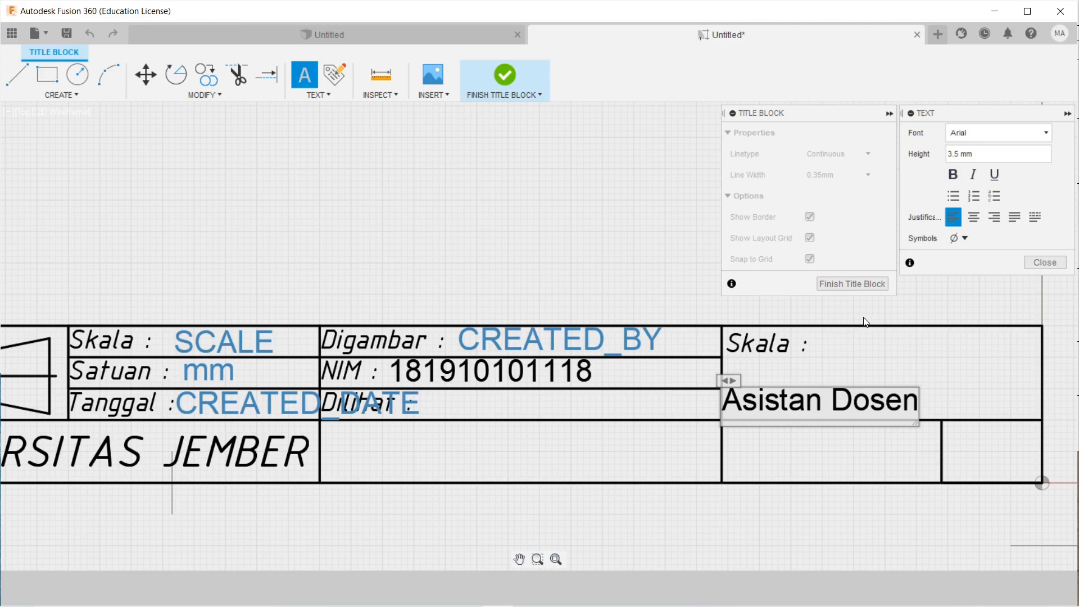
{"action": "left_click", "coordinate": [1041, 261]}
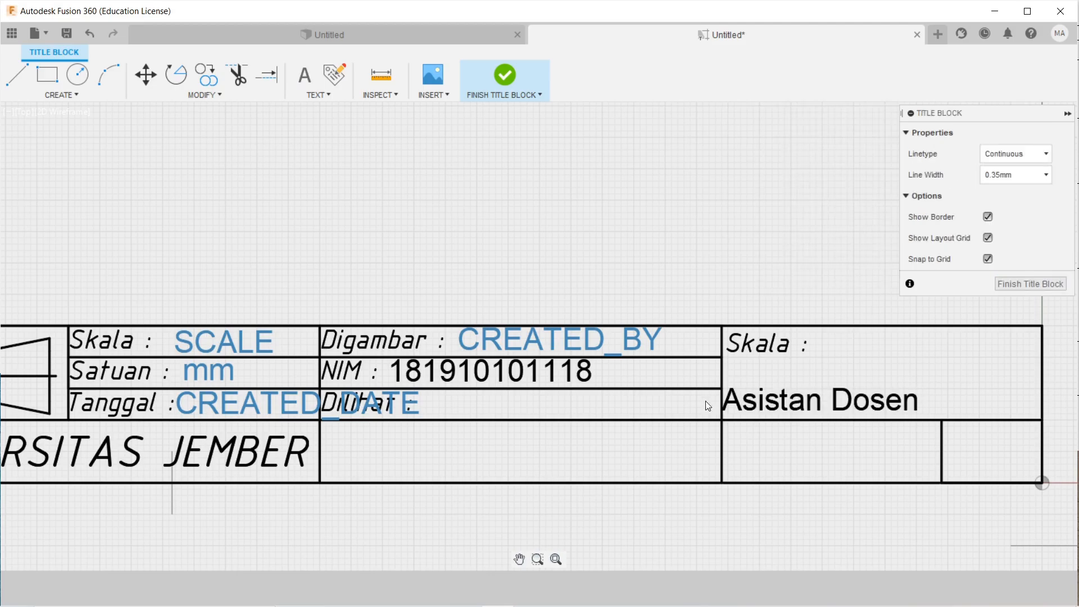
{"action": "left_click_drag", "start_coordinate": [759, 402], "coordinate": [453, 407]}
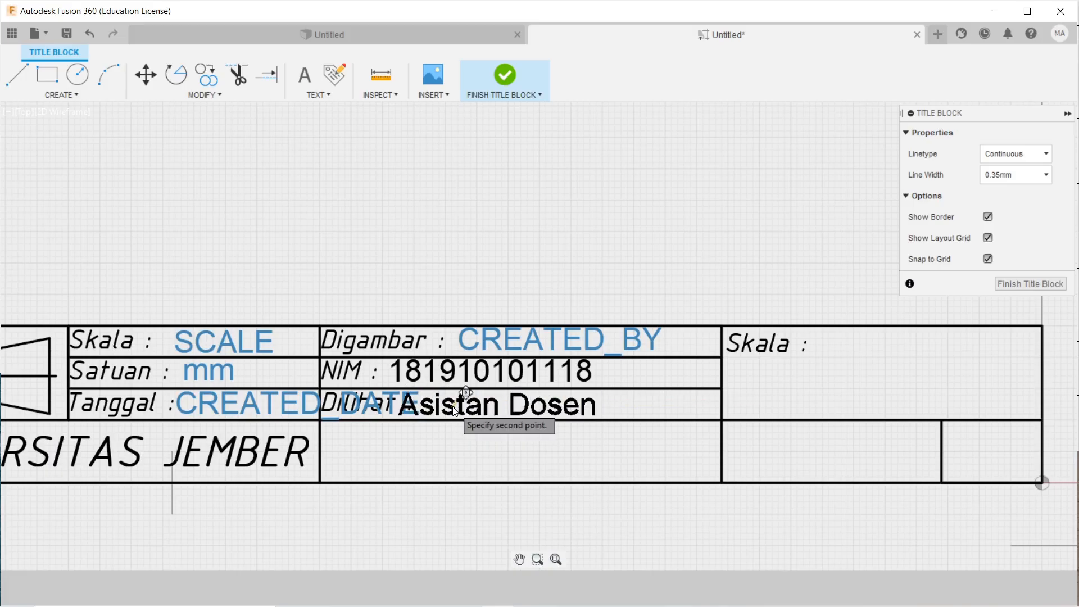
{"action": "left_click", "coordinate": [453, 407]}
Zoom and pan so the whole title block is in view.
{"action": "scroll", "coordinate": [652, 444], "scroll_direction": "down", "scroll_amount": 2}
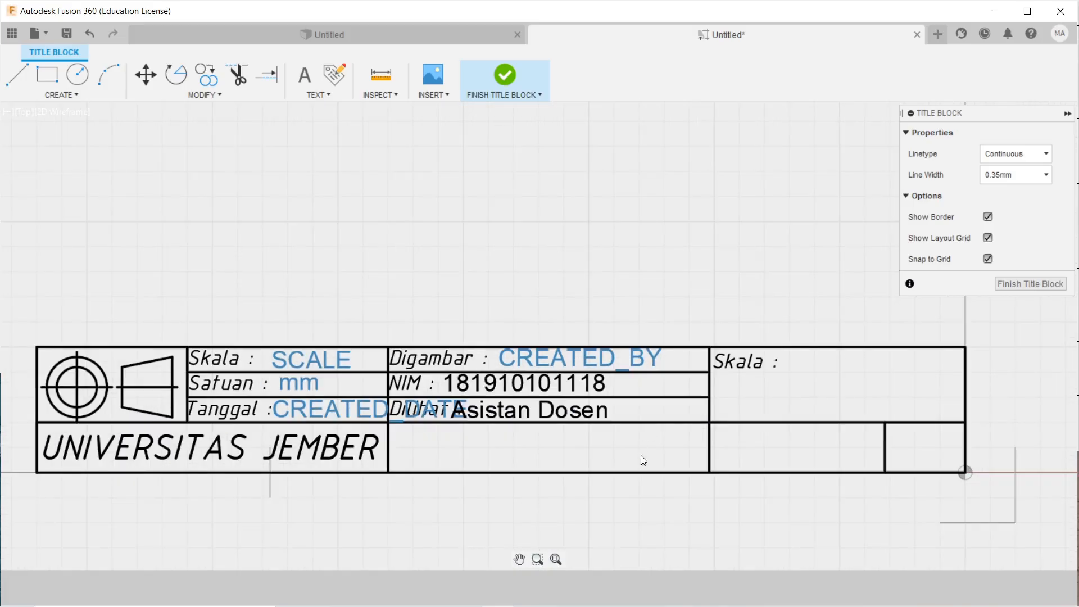
{"action": "scroll", "coordinate": [612, 449], "scroll_direction": "down", "scroll_amount": 2}
{"action": "scroll", "coordinate": [562, 427], "scroll_direction": "up", "scroll_amount": 2}
{"action": "scroll", "coordinate": [483, 433], "scroll_direction": "down", "scroll_amount": 2}
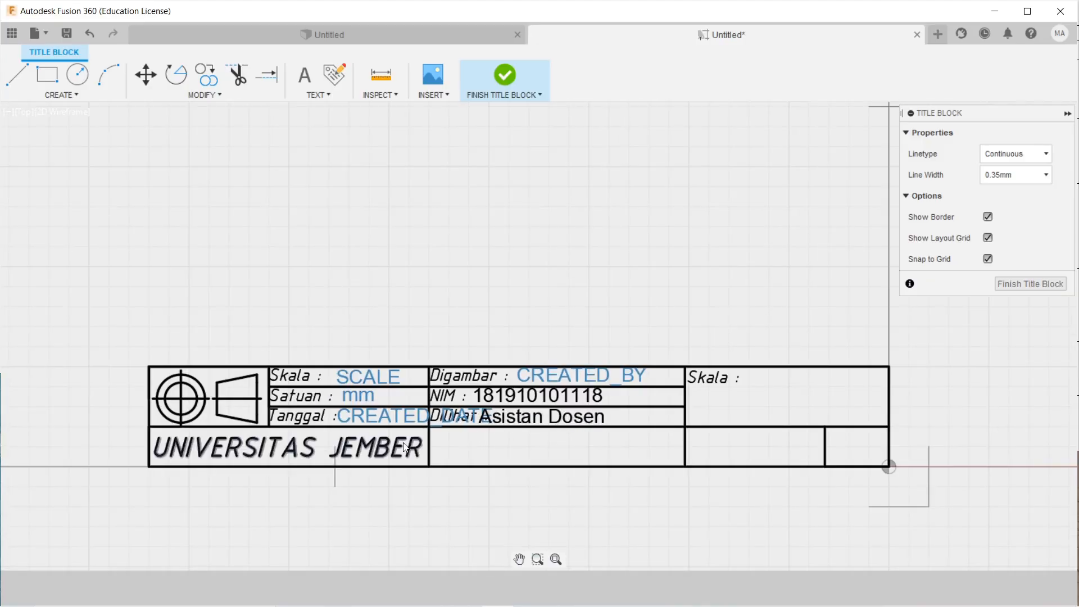
{"action": "scroll", "coordinate": [516, 468], "scroll_direction": "down", "scroll_amount": 1}
{"action": "middle_click_drag", "start_coordinate": [516, 469], "coordinate": [444, 446]}
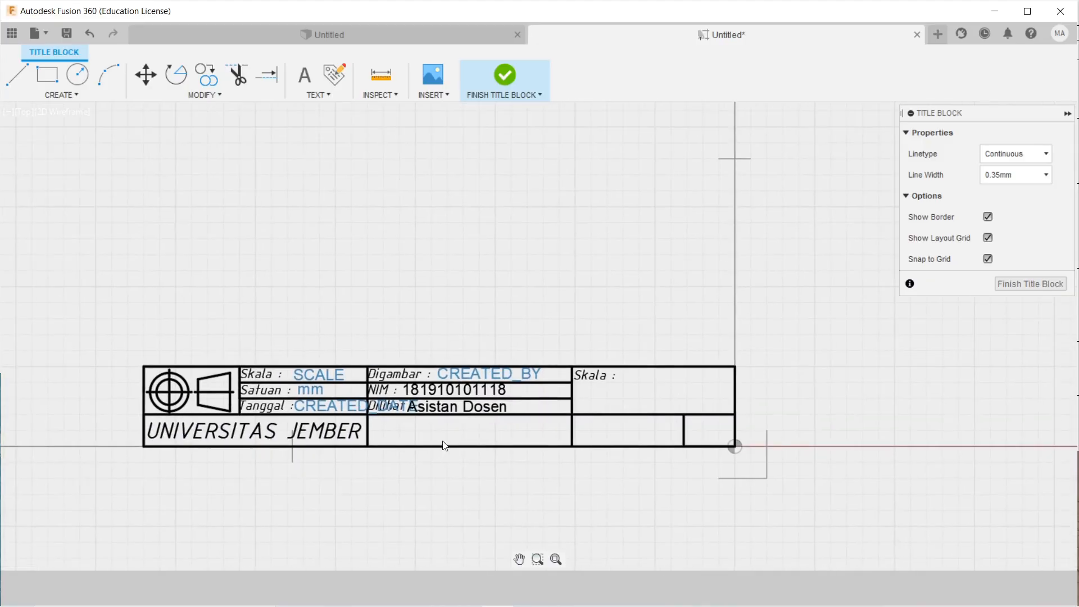
{"action": "scroll", "coordinate": [443, 446], "scroll_direction": "up", "scroll_amount": 1}
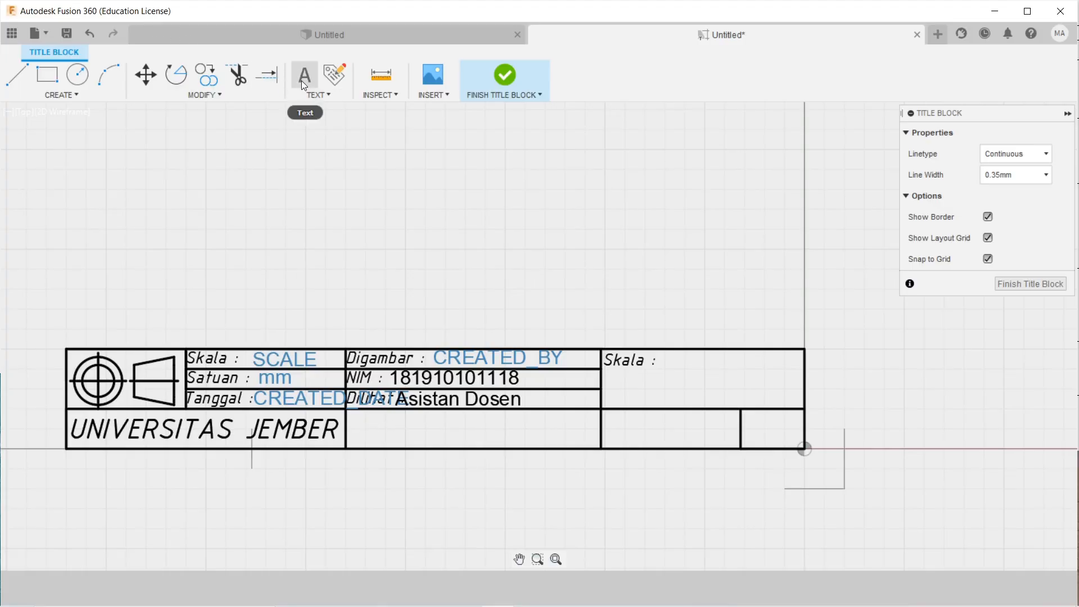
Place a Project Name attribute and centre its PROJECT text in the lower-middle cell.
{"action": "left_click", "coordinate": [335, 74]}
{"action": "scroll", "coordinate": [422, 437], "scroll_direction": "up", "scroll_amount": 1}
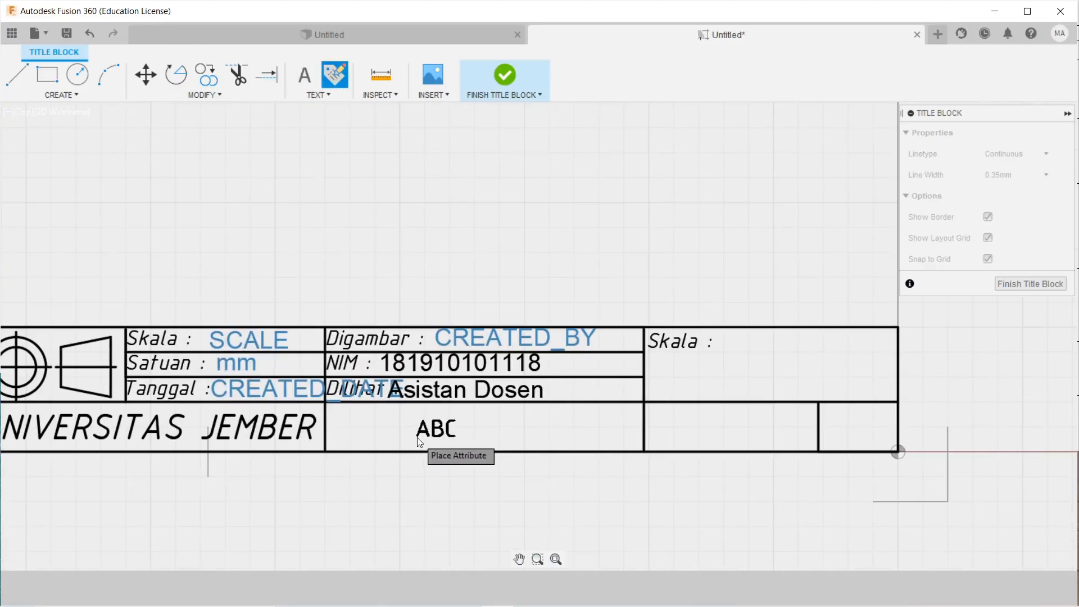
{"action": "left_click", "coordinate": [479, 434]}
{"action": "left_click", "coordinate": [1044, 131]}
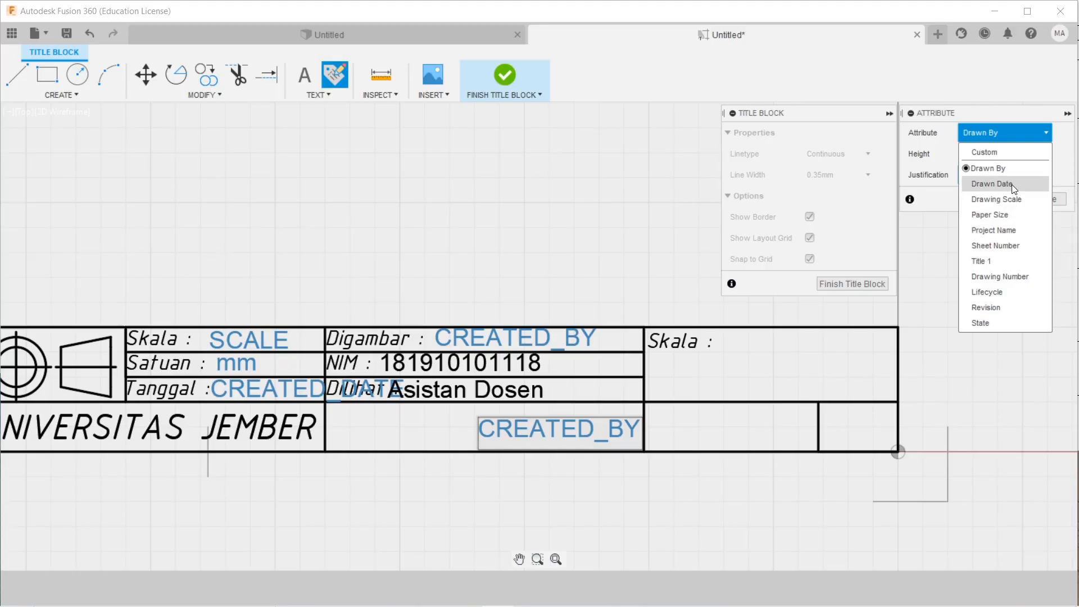
{"action": "left_click", "coordinate": [1007, 229]}
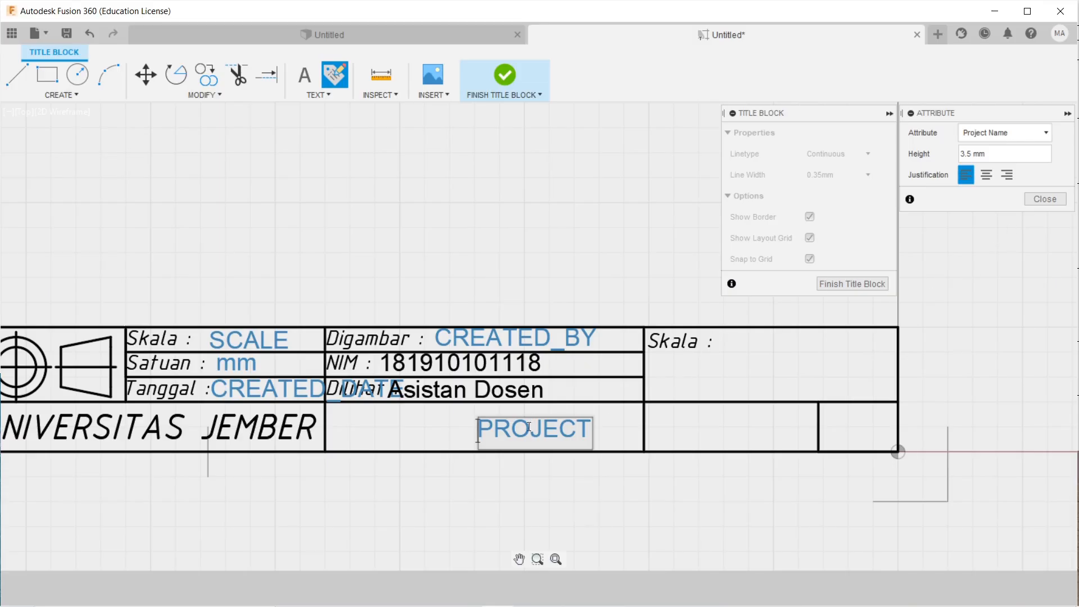
{"action": "left_click", "coordinate": [1045, 199]}
{"action": "left_click_drag", "start_coordinate": [510, 434], "coordinate": [463, 431]}
{"action": "left_click", "coordinate": [458, 431]}
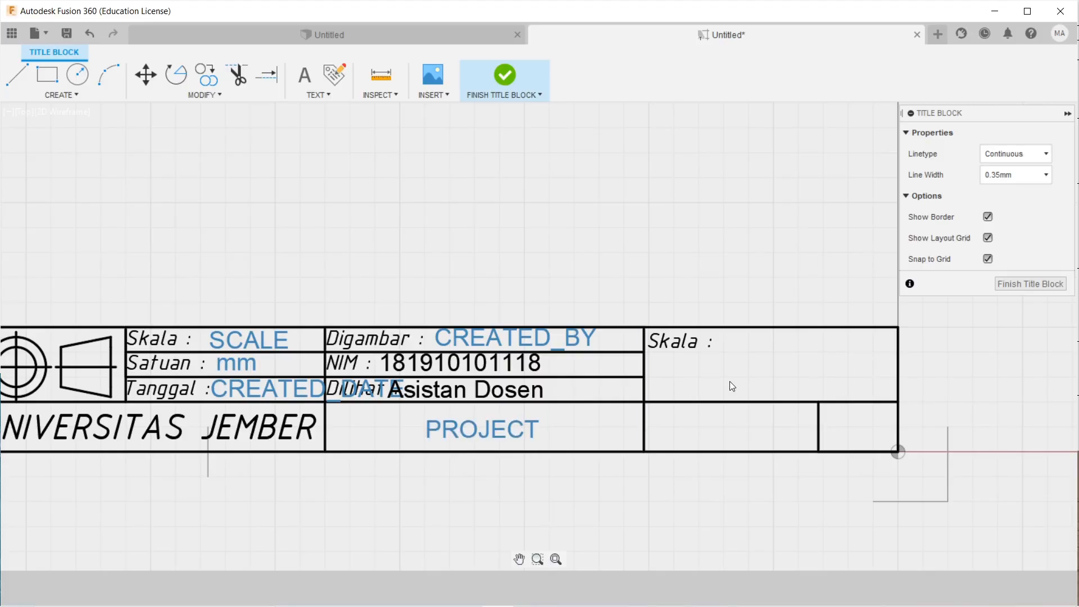
{"action": "middle_click_drag", "start_coordinate": [835, 395], "coordinate": [799, 375]}
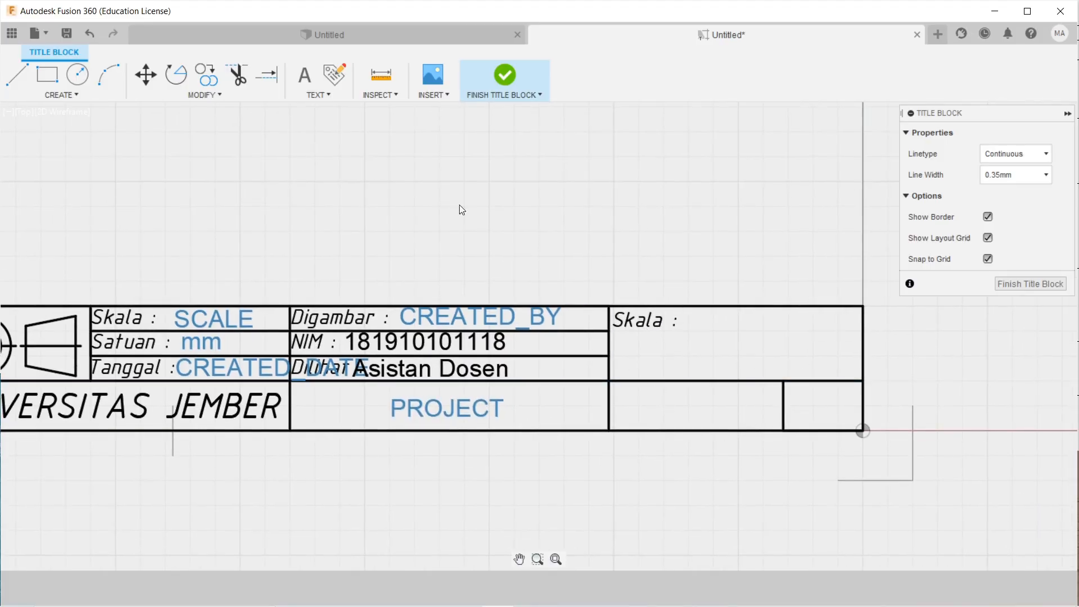
Place a Sheet Number attribute (SHEET) in the lower-right cell.
{"action": "left_click", "coordinate": [333, 83]}
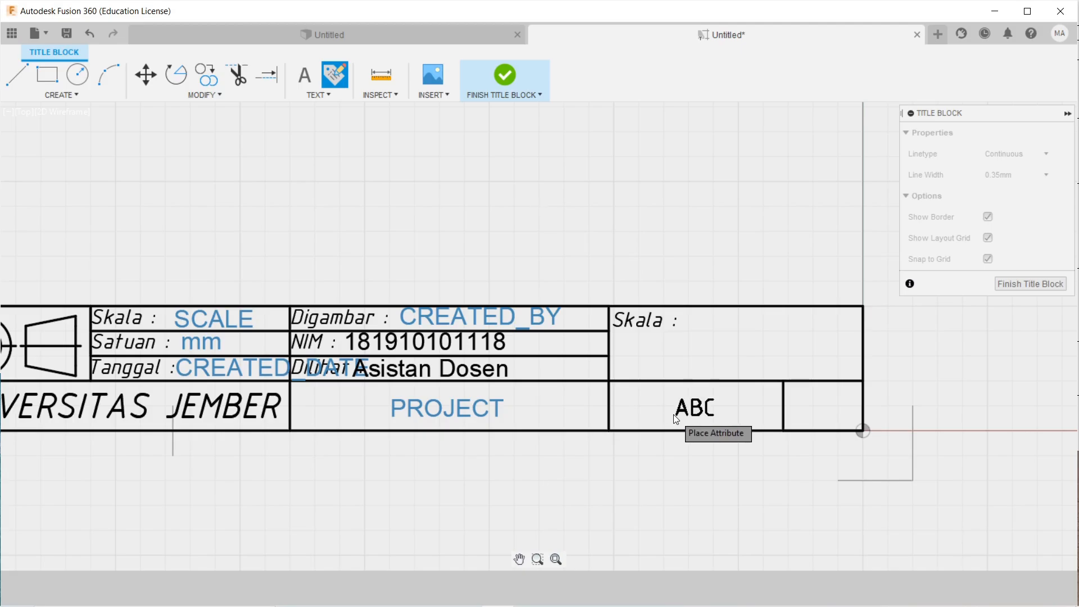
{"action": "left_click", "coordinate": [673, 419]}
{"action": "left_click", "coordinate": [1028, 135]}
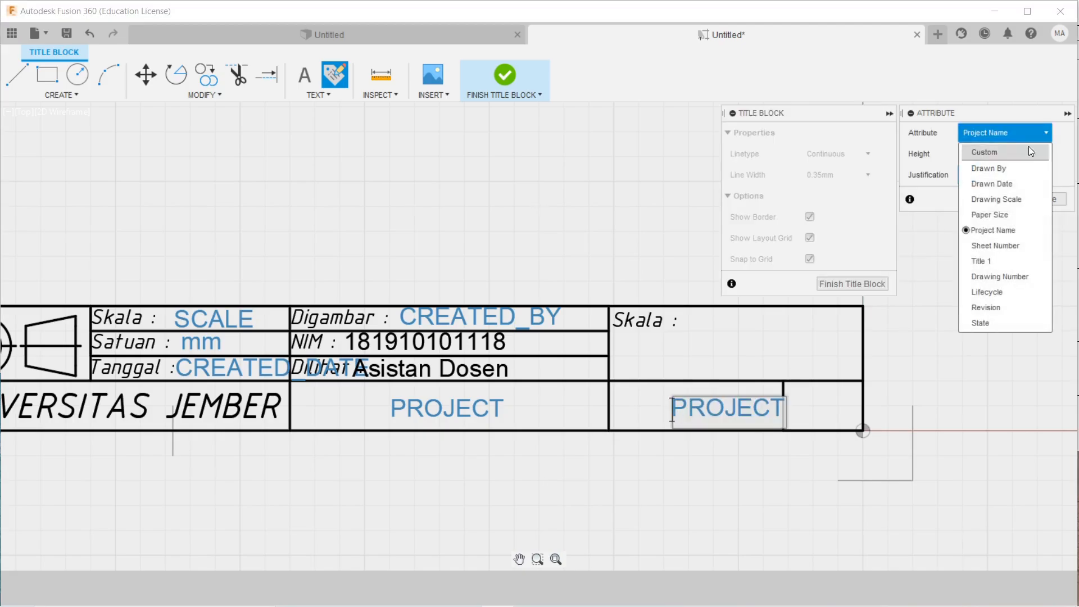
{"action": "left_click", "coordinate": [1016, 251]}
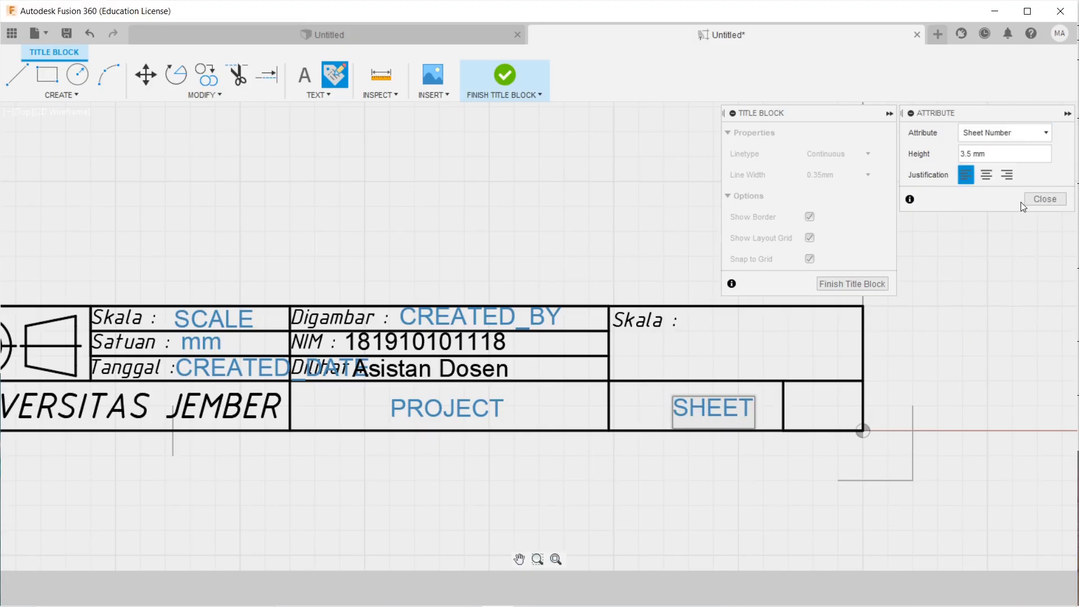
{"action": "left_click", "coordinate": [1040, 200]}
{"action": "left_click", "coordinate": [709, 405]}
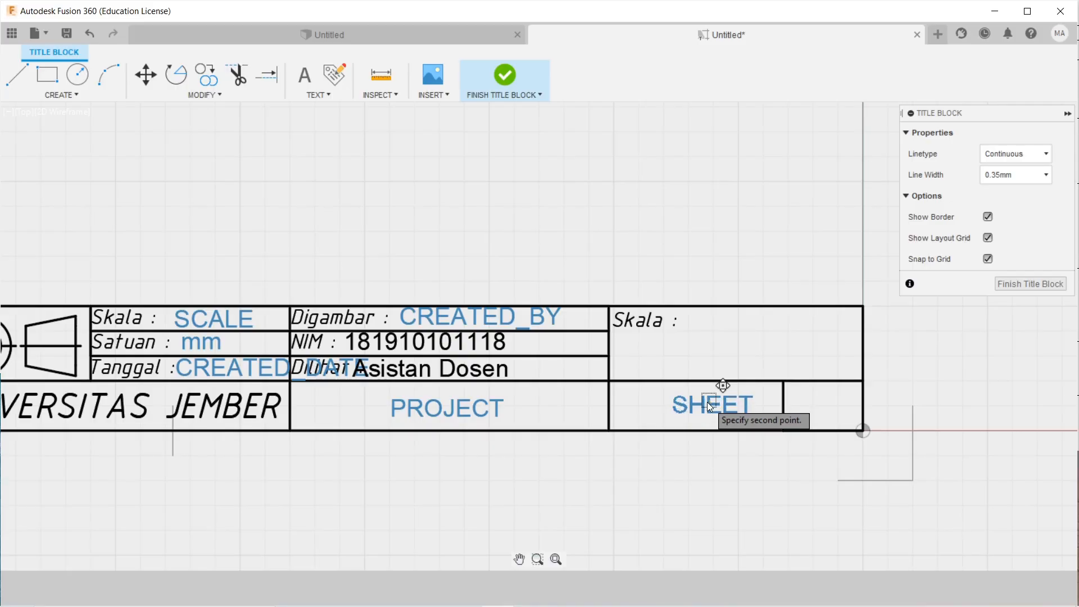
{"action": "left_click", "coordinate": [699, 406]}
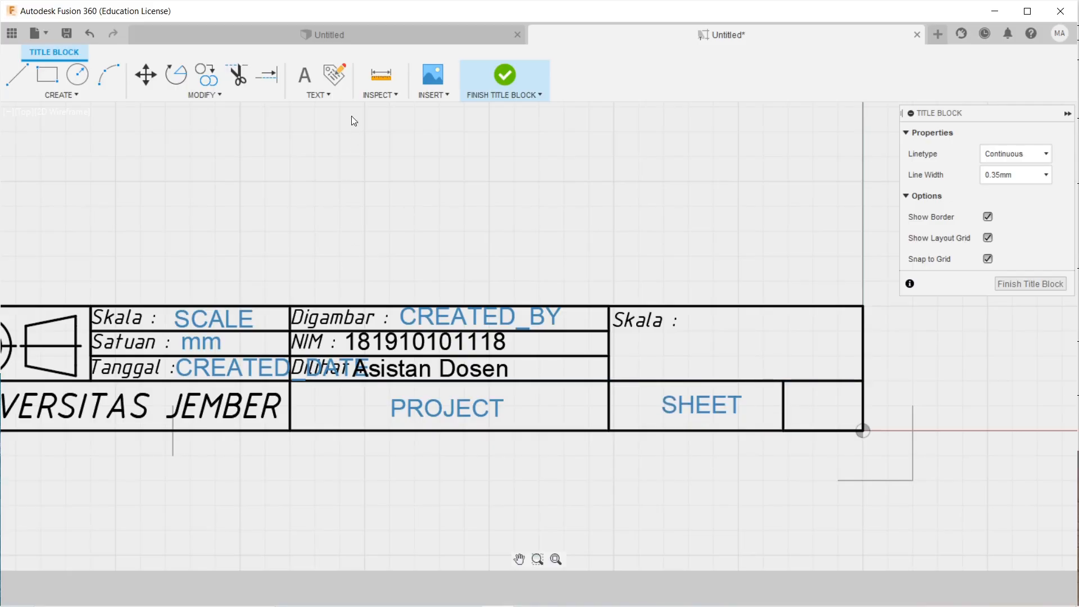
Place a Paper Size attribute (SIZE) in the far-right small cell.
{"action": "left_click", "coordinate": [335, 73]}
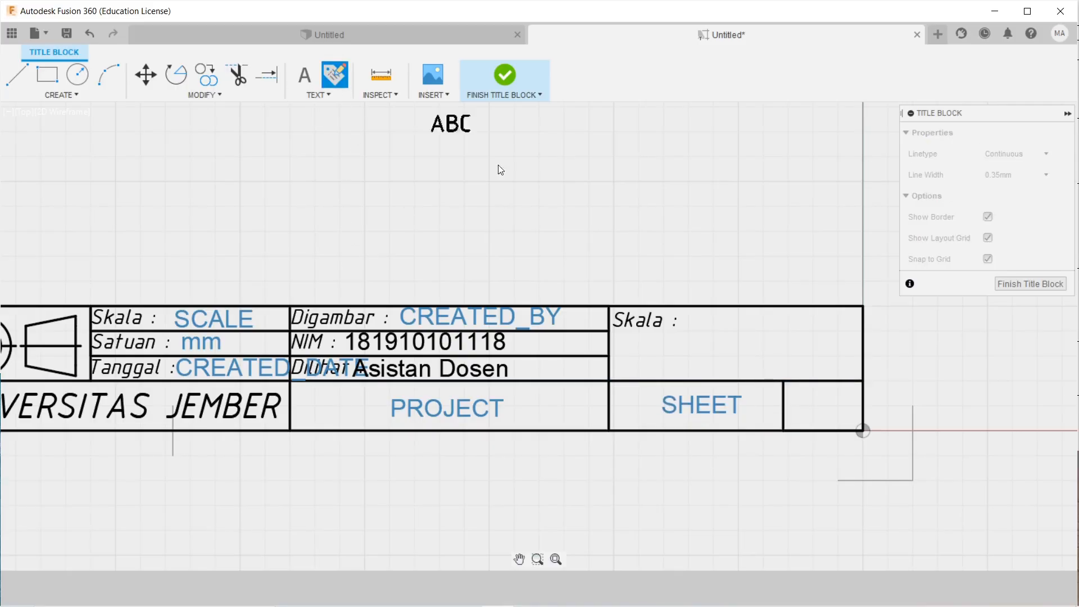
{"action": "left_click", "coordinate": [802, 417]}
{"action": "left_click", "coordinate": [1045, 134]}
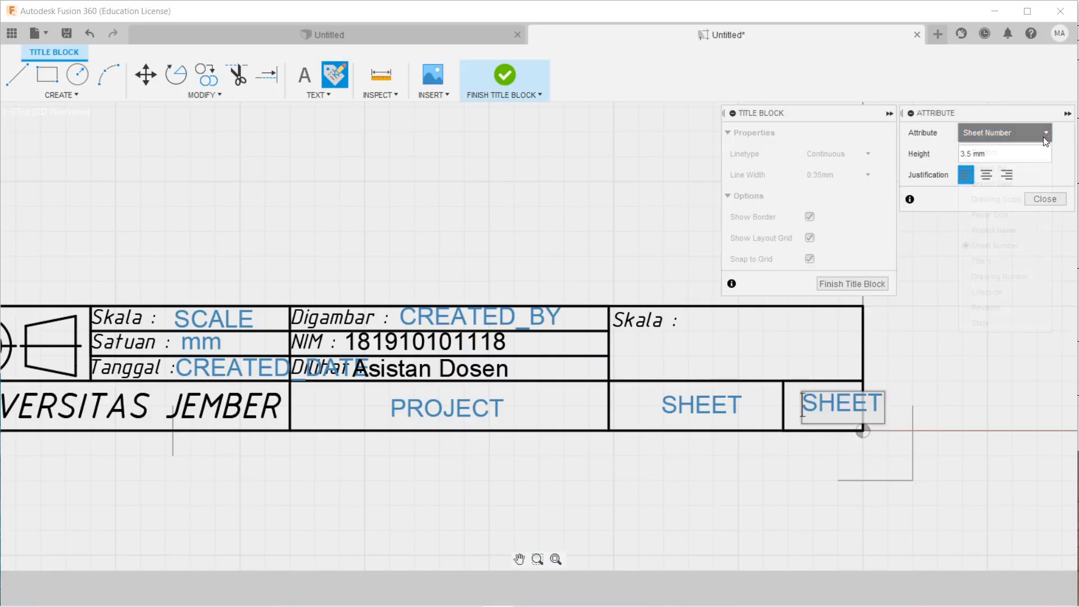
{"action": "left_click", "coordinate": [1023, 216]}
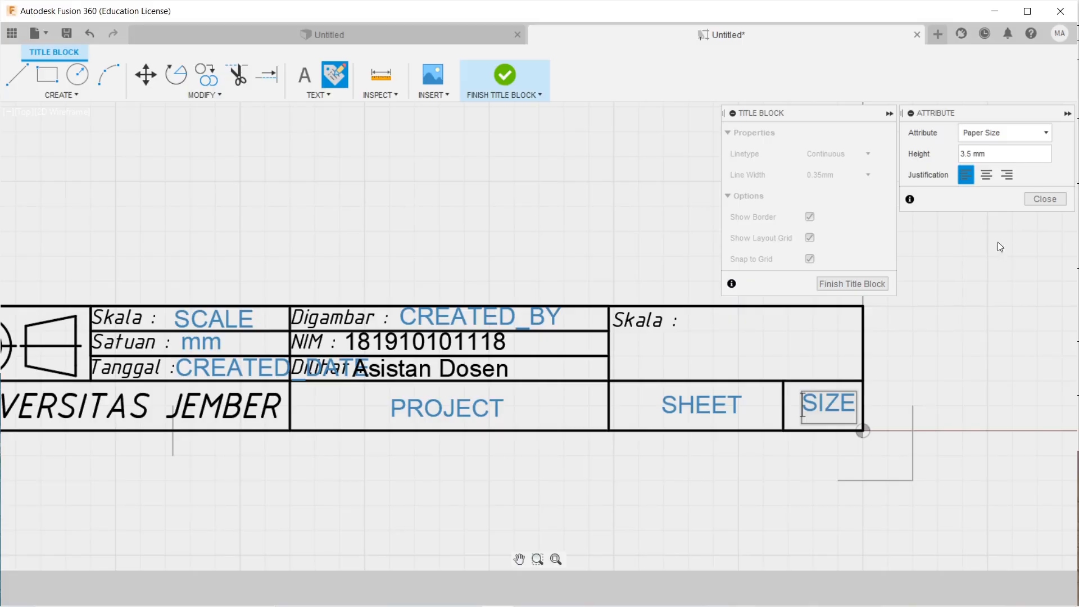
{"action": "left_click", "coordinate": [1042, 200]}
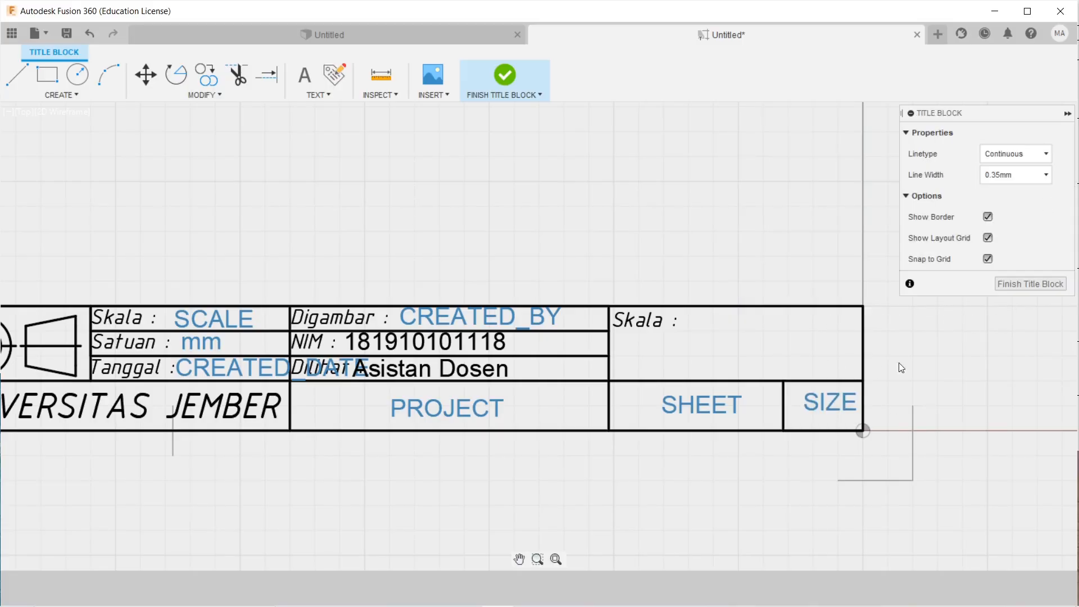
{"action": "left_click_drag", "start_coordinate": [829, 407], "coordinate": [821, 409]}
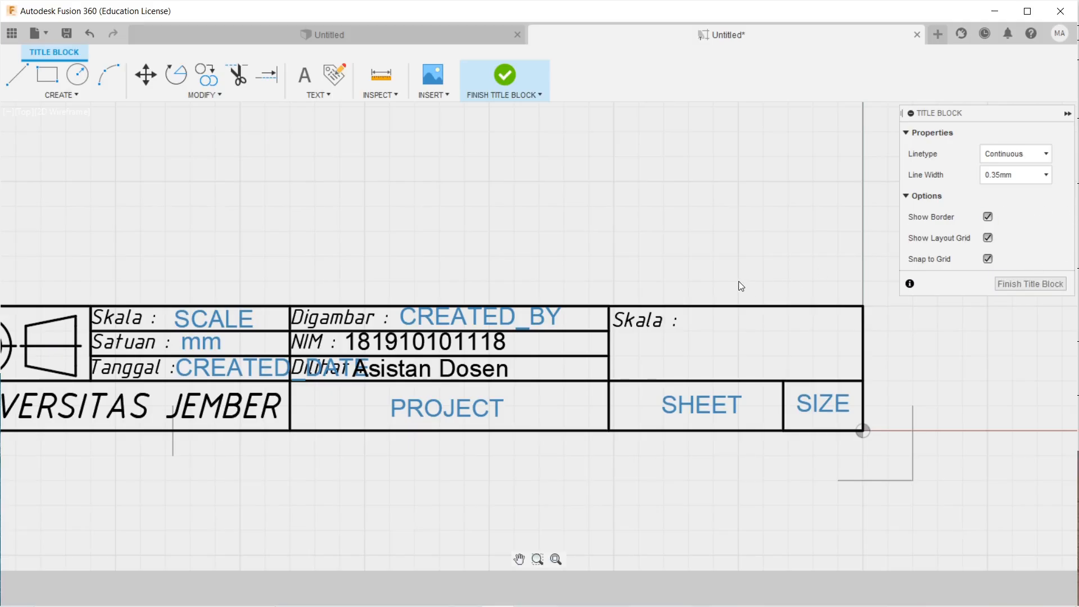
Finish Title Block editing and centre the full sheet showing the <Project>, <Sheet> and <Size> fields.
{"action": "scroll", "coordinate": [738, 281], "scroll_direction": "down", "scroll_amount": 5}
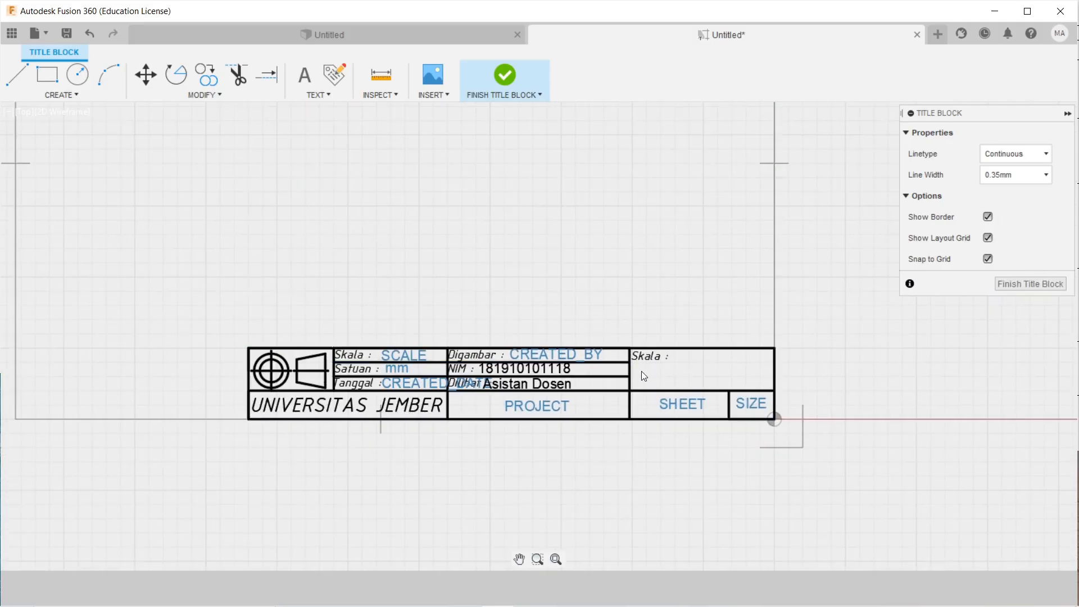
{"action": "scroll", "coordinate": [781, 377], "scroll_direction": "up", "scroll_amount": 3}
{"action": "scroll", "coordinate": [781, 376], "scroll_direction": "down", "scroll_amount": 1}
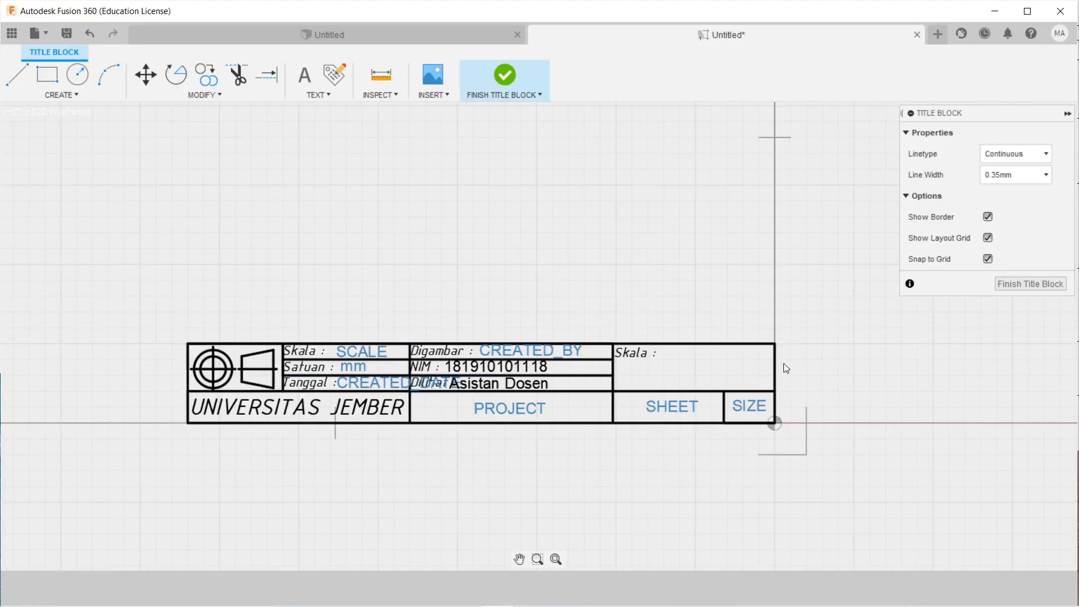
{"action": "middle_click_drag", "start_coordinate": [784, 363], "coordinate": [735, 383]}
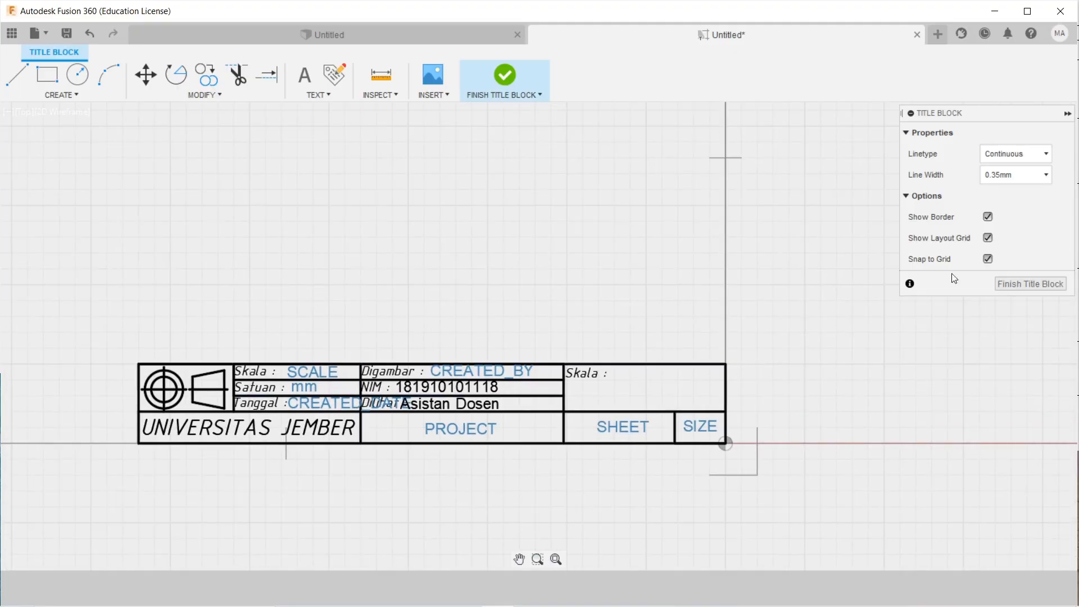
{"action": "left_click", "coordinate": [1023, 286]}
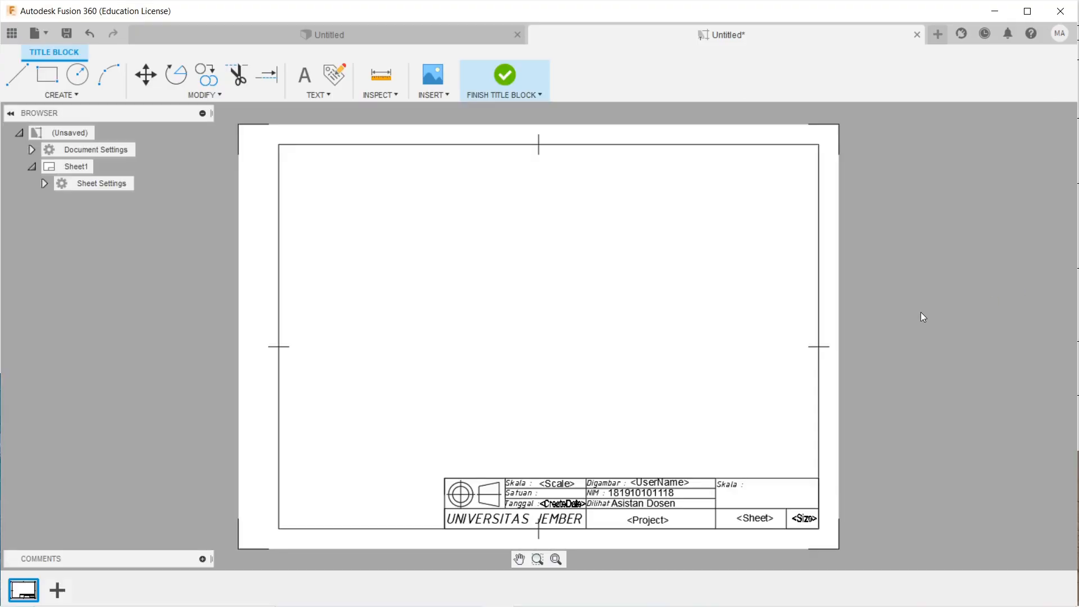
{"action": "scroll", "coordinate": [579, 455], "scroll_direction": "up", "scroll_amount": 3}
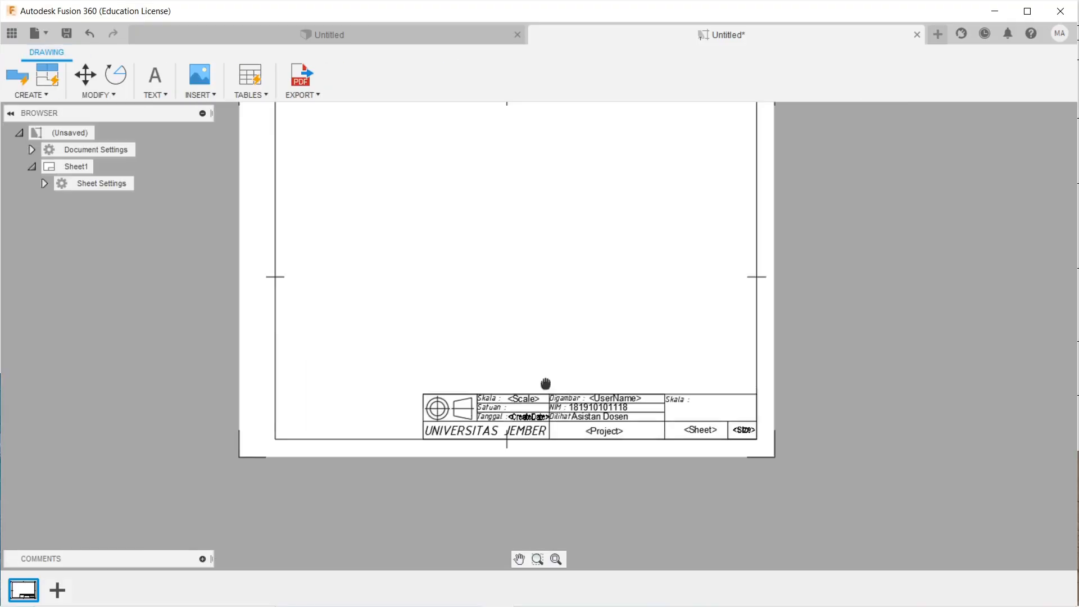
{"action": "scroll", "coordinate": [478, 392], "scroll_direction": "down", "scroll_amount": 4}
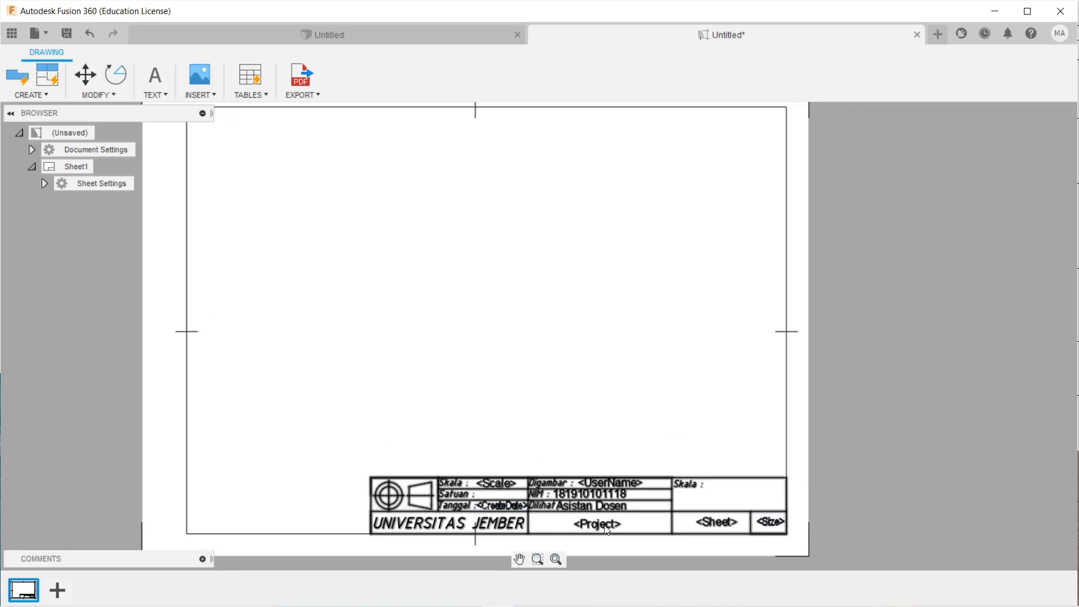
{"action": "scroll", "coordinate": [582, 493], "scroll_direction": "down", "scroll_amount": 2}
{"action": "middle_click_drag", "start_coordinate": [552, 458], "coordinate": [521, 498]}
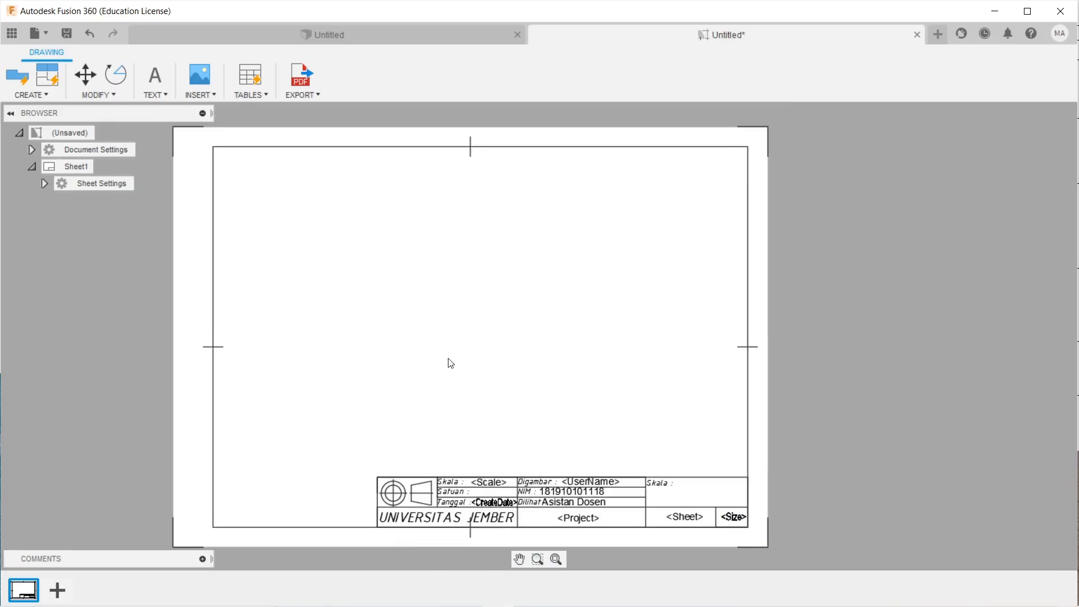
Save the drawing as 'Etiket A4 LC' in the Simple Design folder.
{"action": "key", "text": "ctrl+s"}
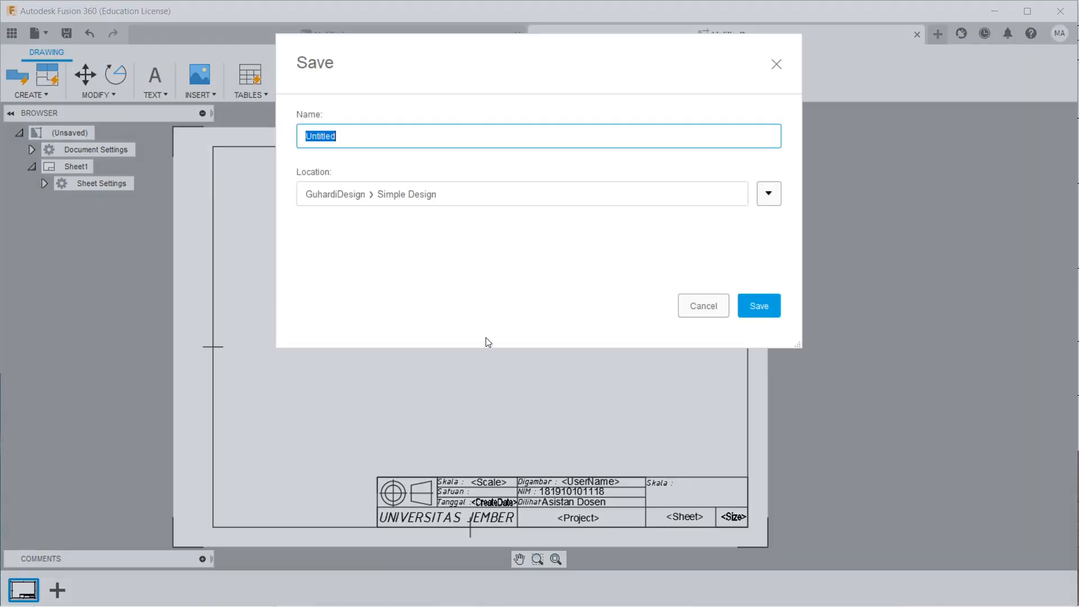
{"action": "key", "text": "Caps_Lock"}
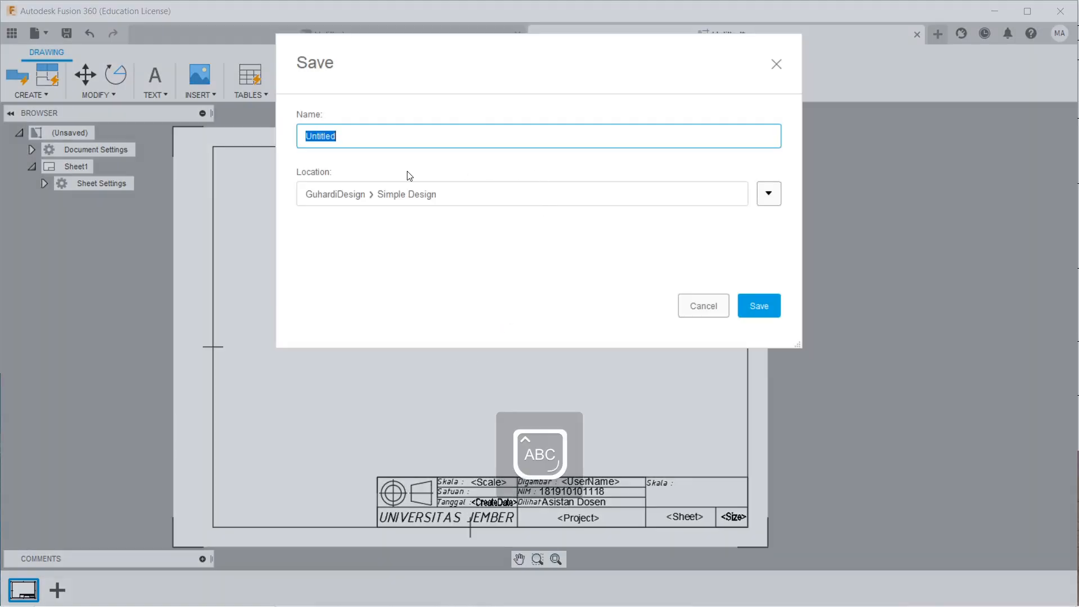
{"action": "type", "text": "E"}
{"action": "key", "text": "Caps_Lock"}
{"action": "type", "text": "tiket"}
{"action": "key", "text": "Caps_Lock"}
{"action": "type", "text": "A4 "}
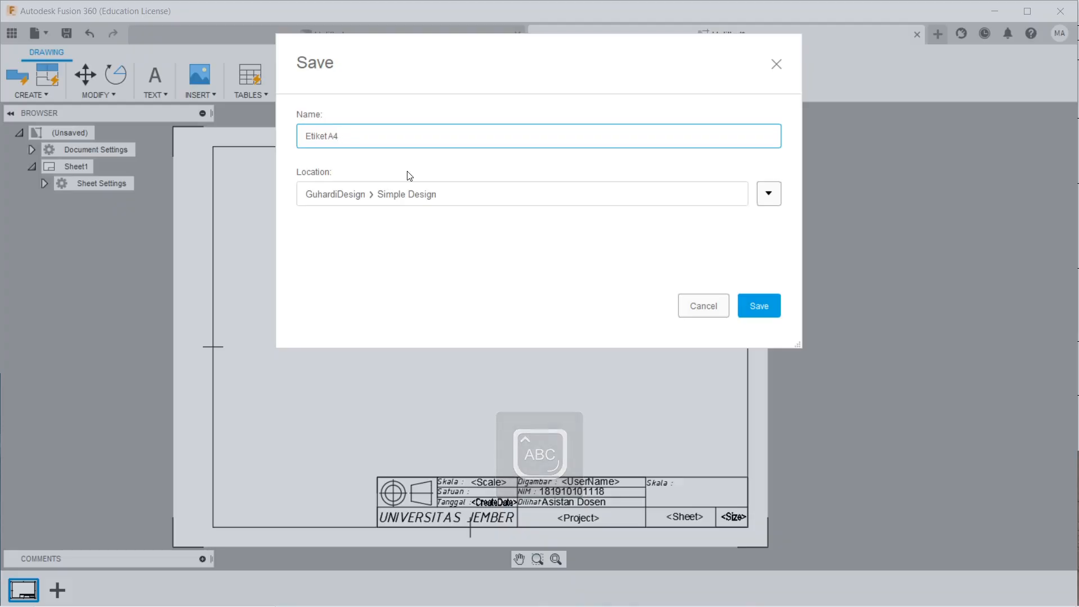
{"action": "type", "text": "LC"}
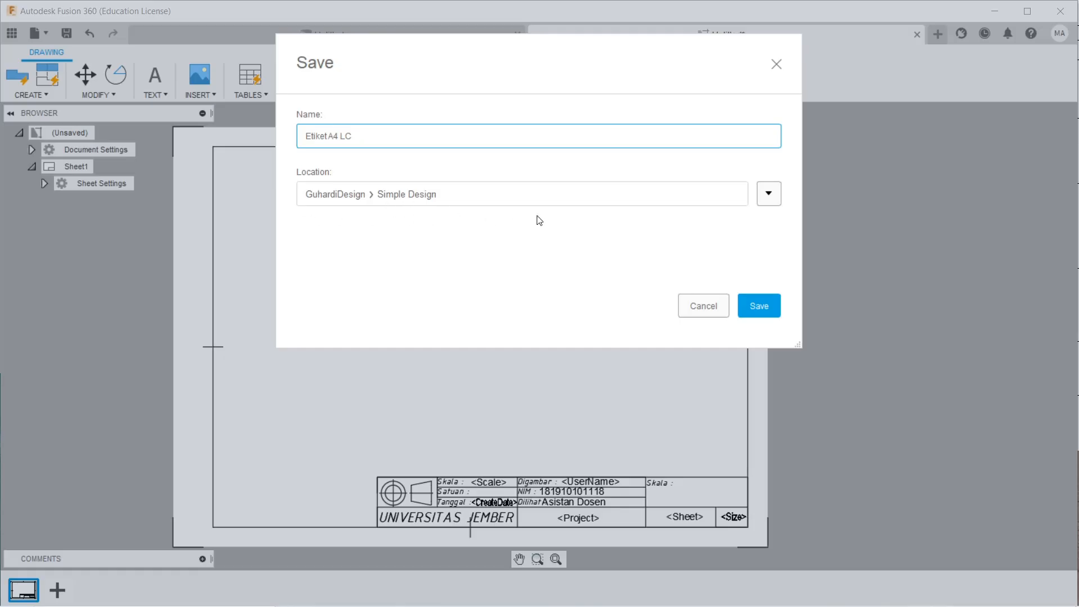
{"action": "left_click", "coordinate": [769, 201]}
{"action": "left_click", "coordinate": [768, 201]}
{"action": "left_click", "coordinate": [770, 200]}
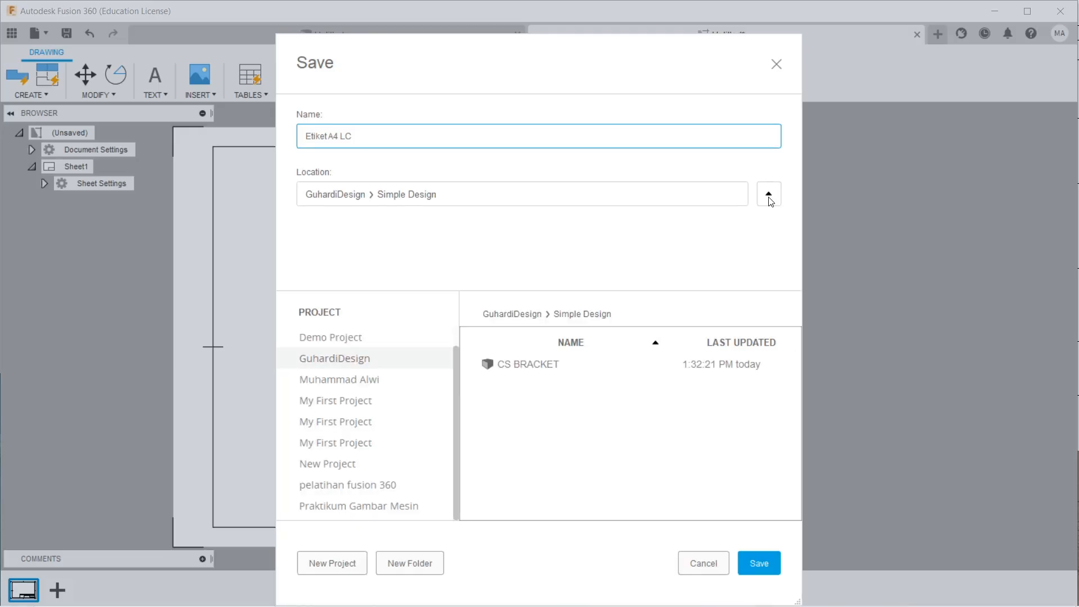
{"action": "left_click", "coordinate": [770, 200]}
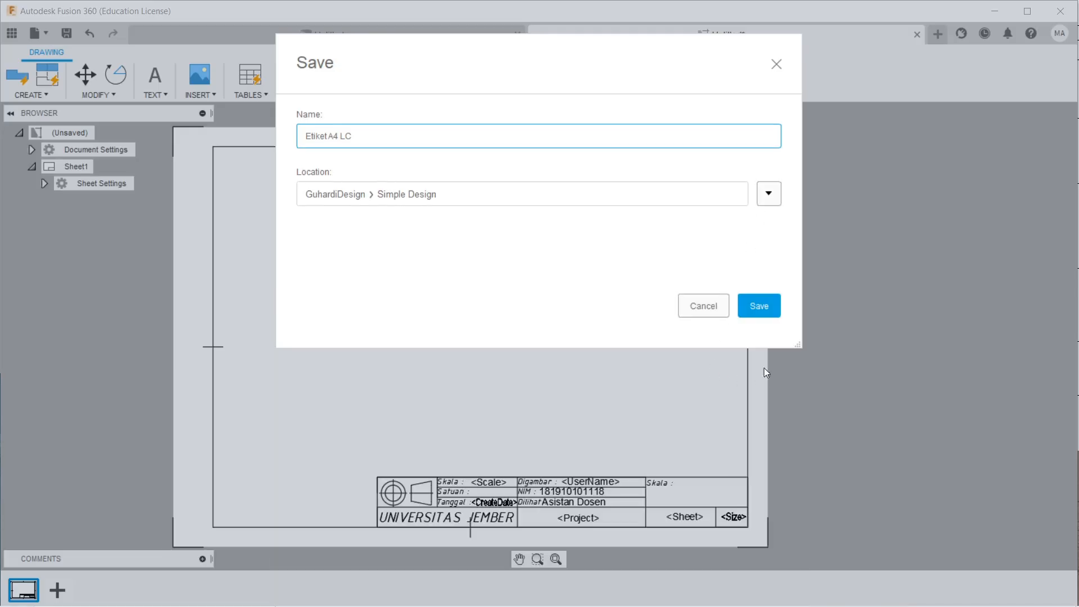
{"action": "left_click", "coordinate": [760, 306]}
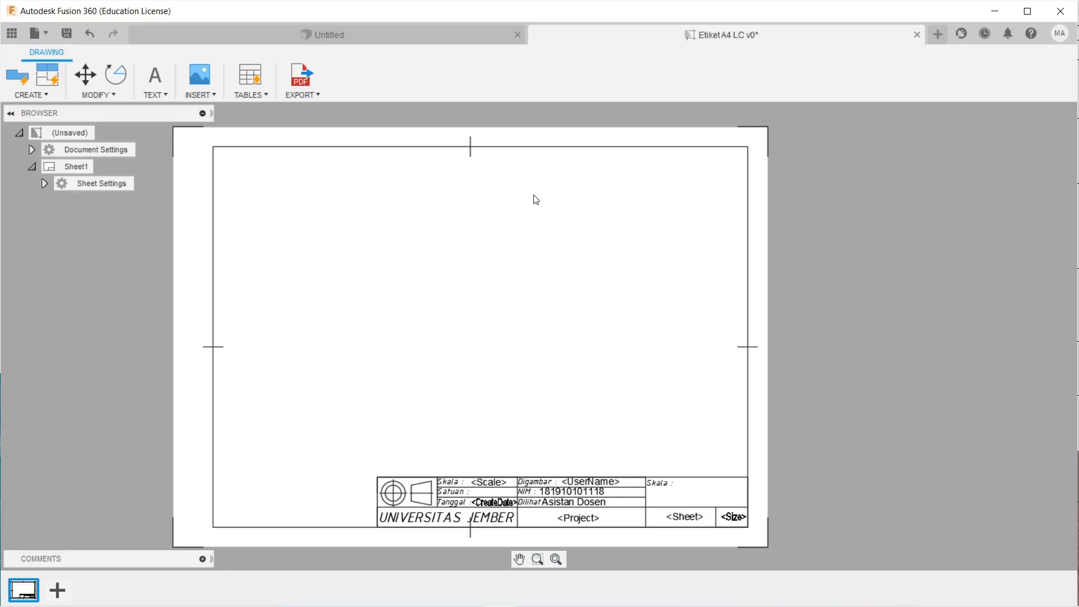
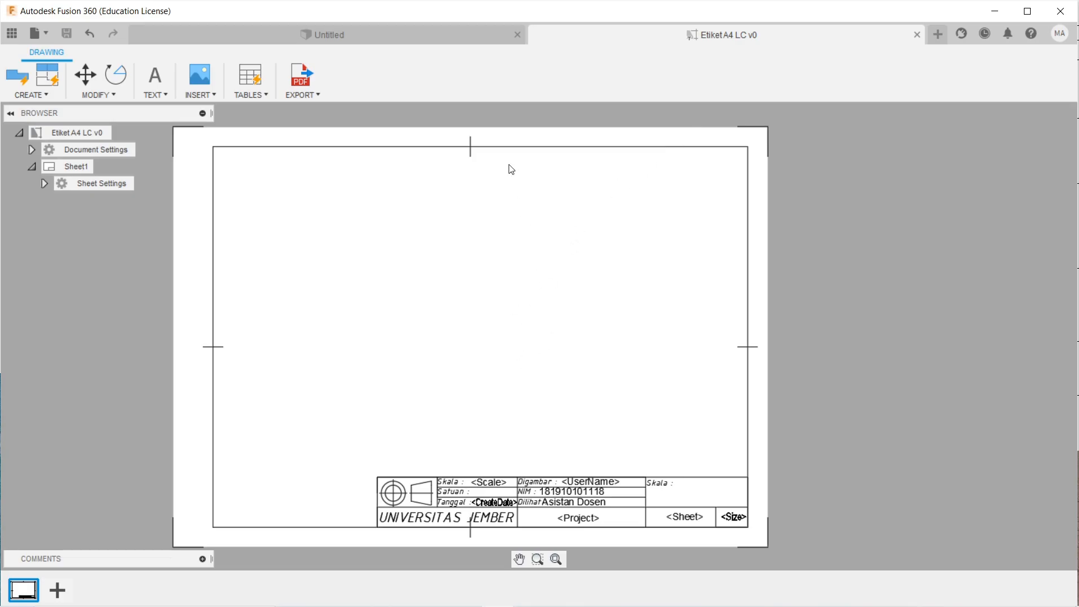
{"action": "middle_click_drag", "start_coordinate": [465, 369], "coordinate": [493, 366]}
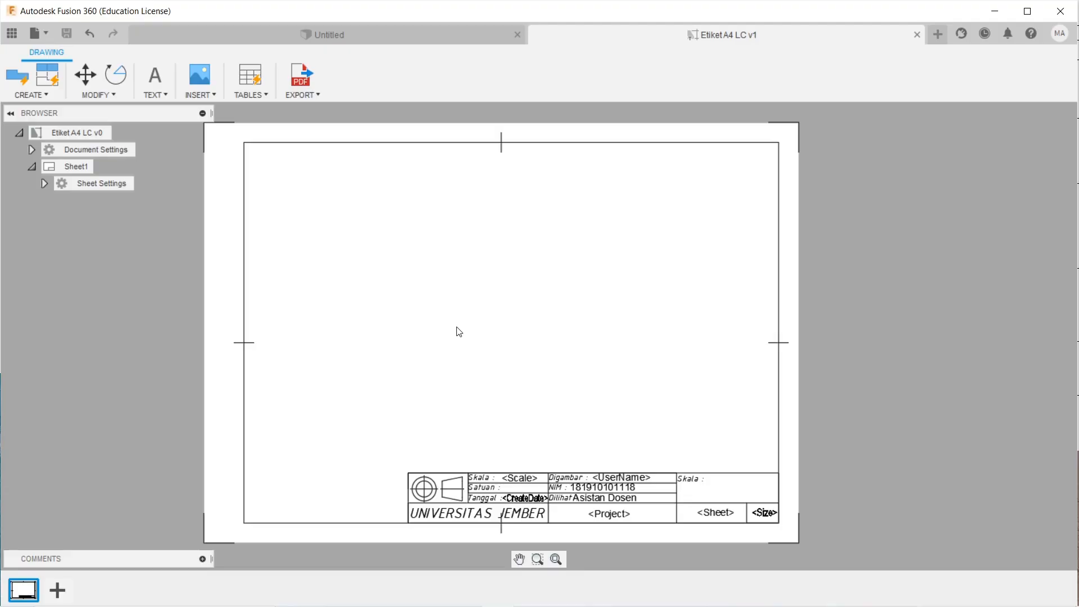
{"action": "scroll", "coordinate": [468, 316], "scroll_direction": "down", "scroll_amount": 1}
{"action": "scroll", "coordinate": [468, 316], "scroll_direction": "up", "scroll_amount": 1}
{"action": "middle_click_drag", "start_coordinate": [457, 332], "coordinate": [456, 320]}
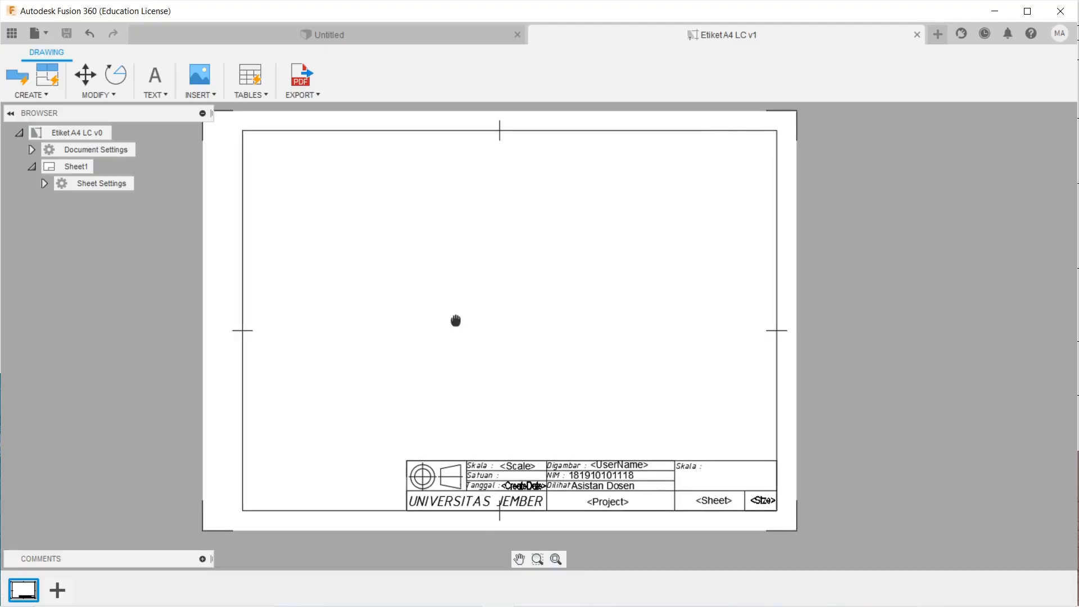
{"action": "middle_click_drag", "start_coordinate": [408, 400], "coordinate": [439, 407]}
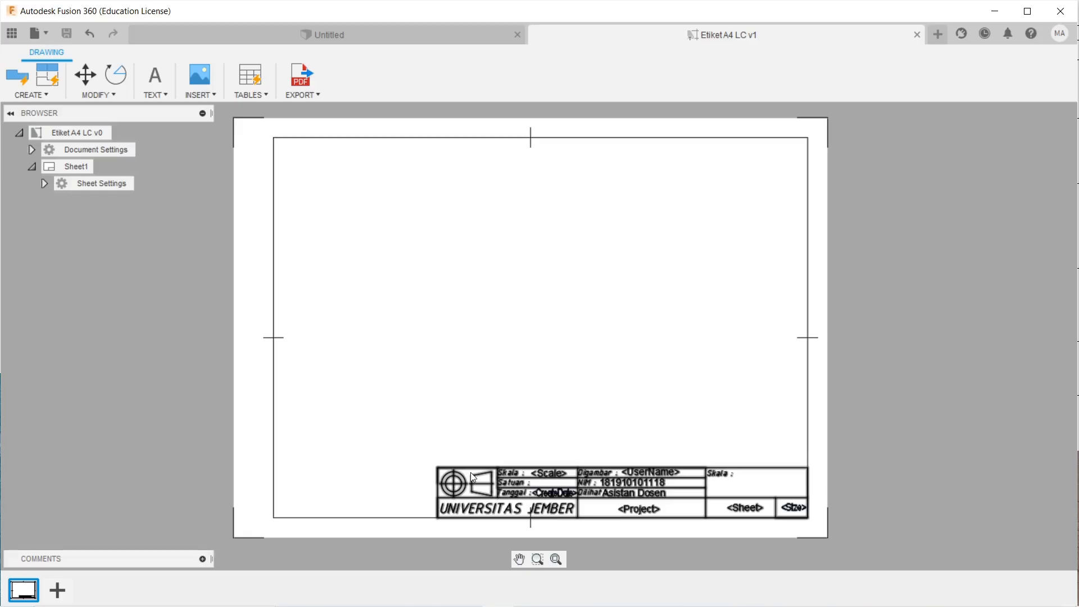
{"action": "scroll", "coordinate": [611, 432], "scroll_direction": "down", "scroll_amount": 1}
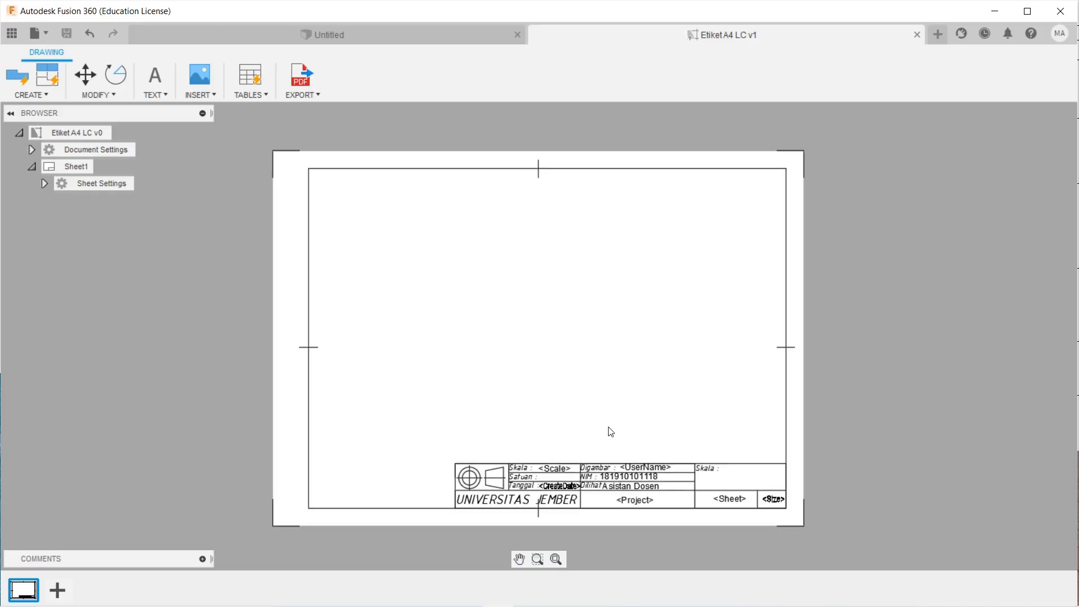
{"action": "scroll", "coordinate": [611, 431], "scroll_direction": "up", "scroll_amount": 1}
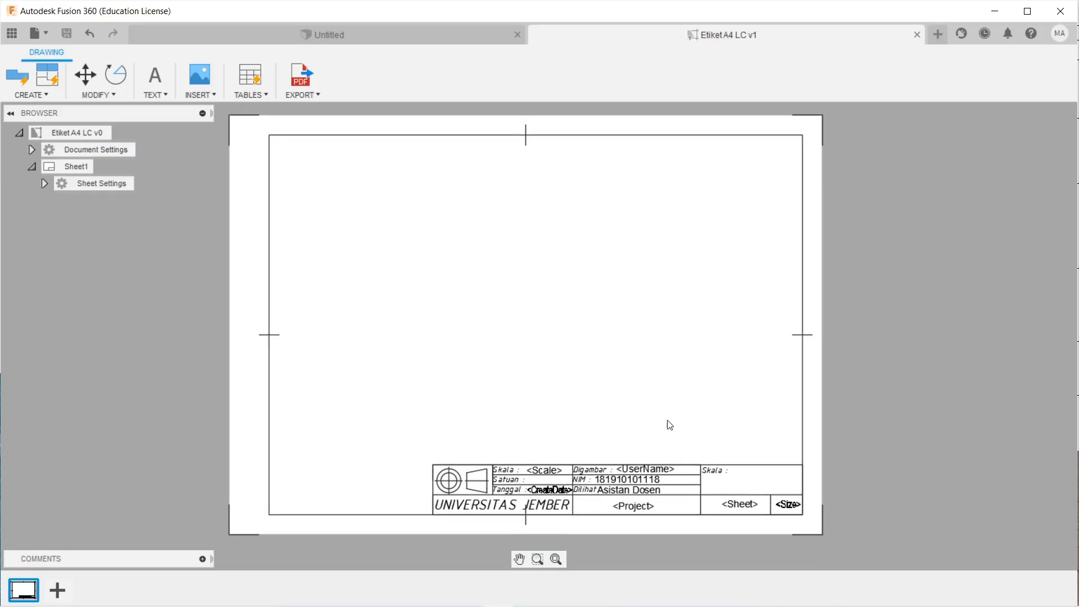